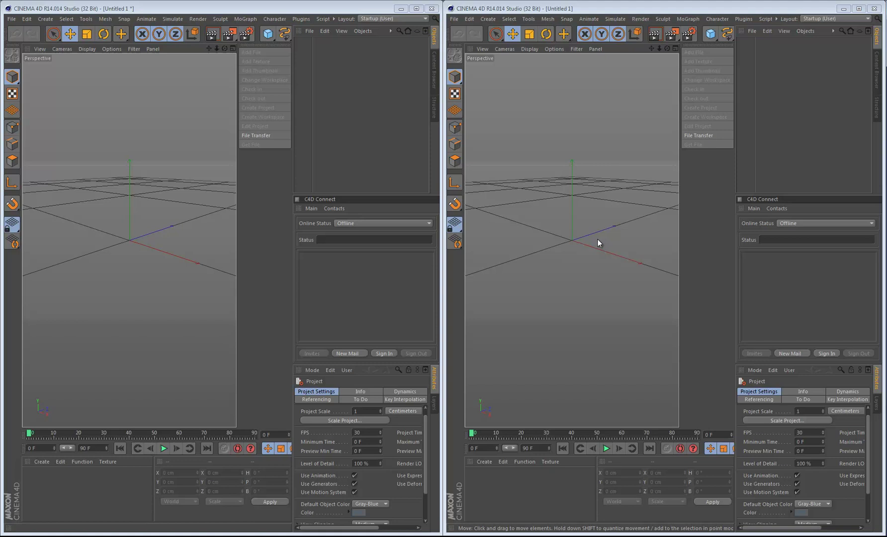
Sign in to C4D Connect in the first Cinema 4D instance with the account's user name and password
{"action": "left_click", "coordinate": [337, 98]}
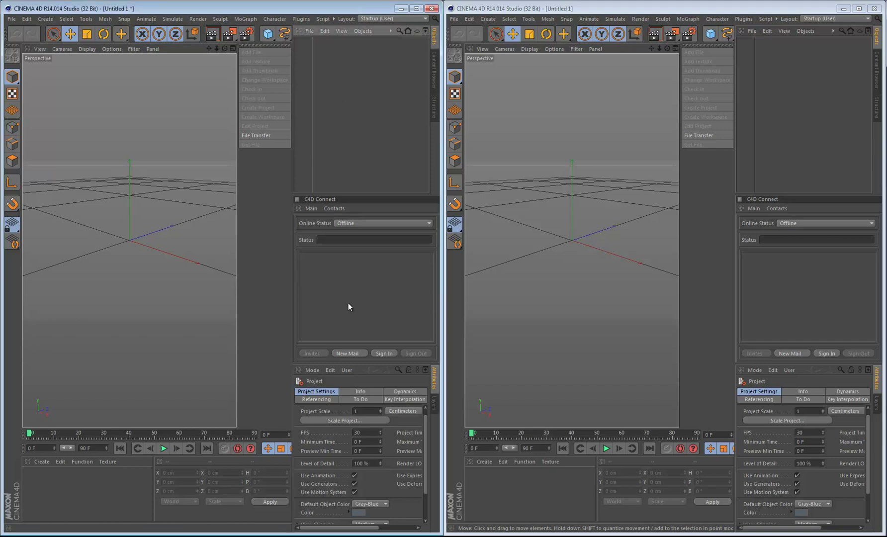
{"action": "left_click", "coordinate": [383, 354]}
{"action": "type", "text": "Kent"}
{"action": "key", "text": "Tab"}
{"action": "type", "text": "****"}
{"action": "key", "text": "Return"}
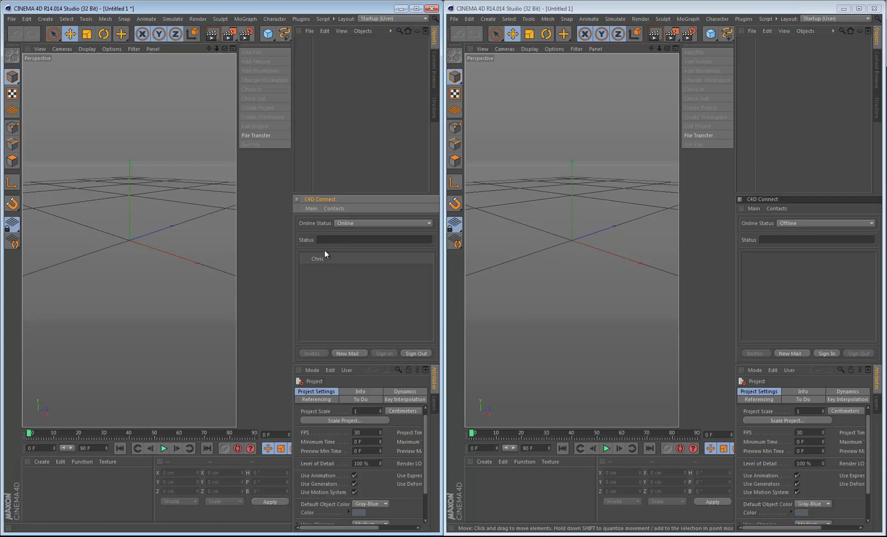
Sign in to C4D Connect in the second Cinema 4D instance with the other account's user name and password
{"action": "left_click", "coordinate": [785, 312]}
{"action": "left_click", "coordinate": [826, 354]}
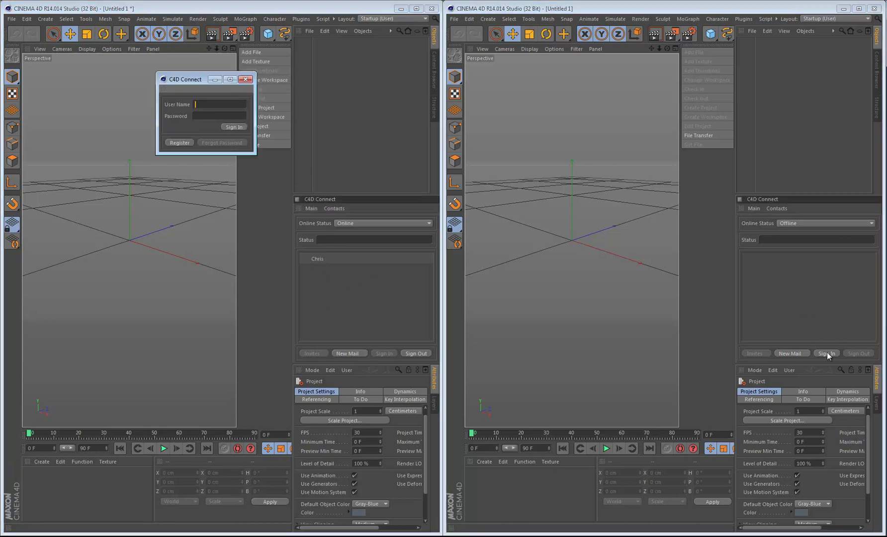
{"action": "type", "text": "Chirs"}
{"action": "key", "text": "BackSpace"}
{"action": "key", "text": "BackSpace"}
{"action": "key", "text": "BackSpace"}
{"action": "type", "text": "ris"}
{"action": "key", "text": "Tab"}
{"action": "type", "text": "****"}
{"action": "key", "text": "Return"}
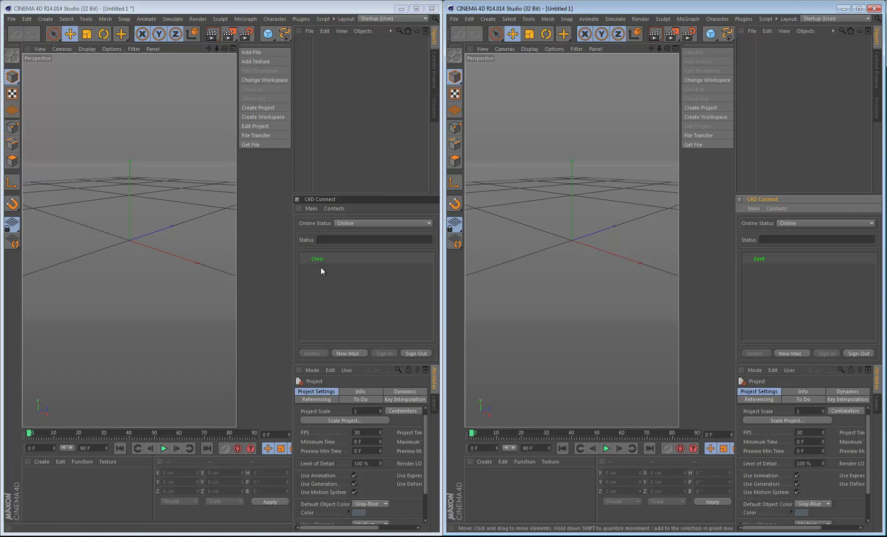
Cycle the first instance's online status through Away, Do not disturb and Offline, and return it to Online
{"action": "left_click", "coordinate": [392, 223]}
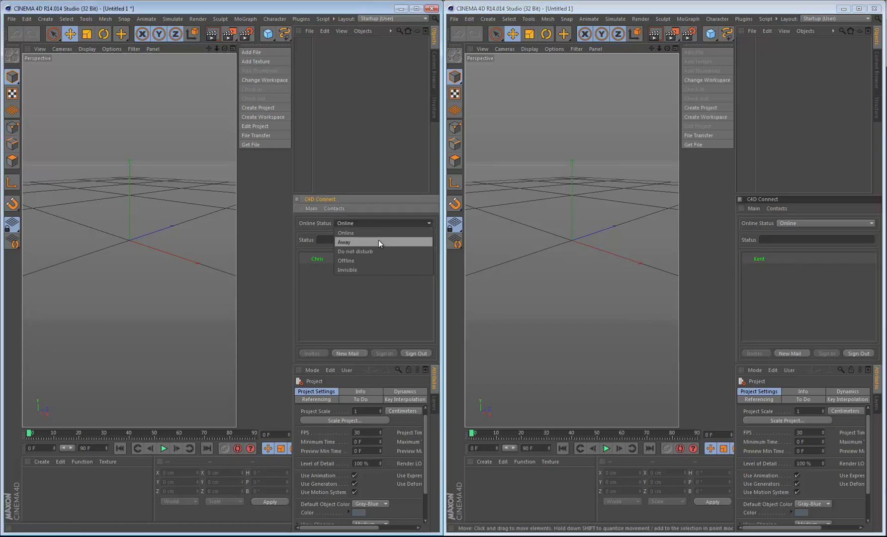
{"action": "left_click", "coordinate": [377, 241]}
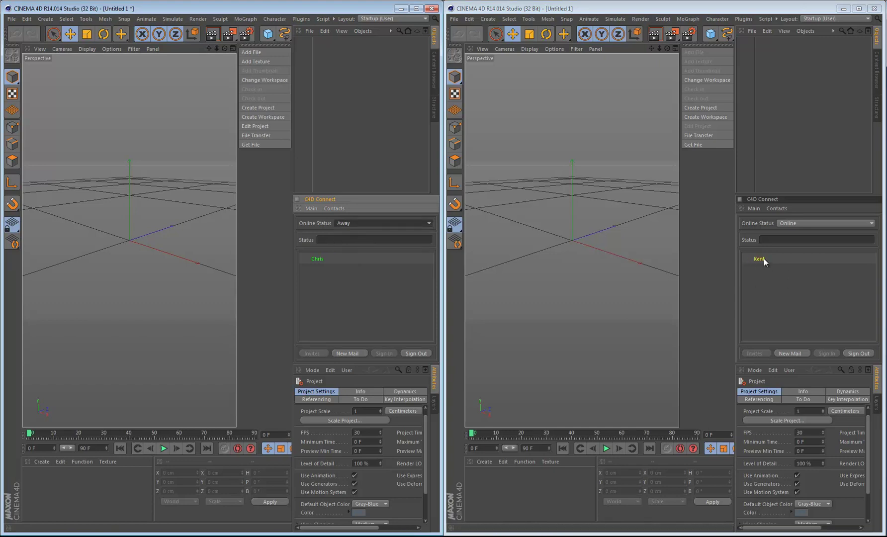
{"action": "left_click", "coordinate": [401, 222]}
{"action": "left_click", "coordinate": [397, 251]}
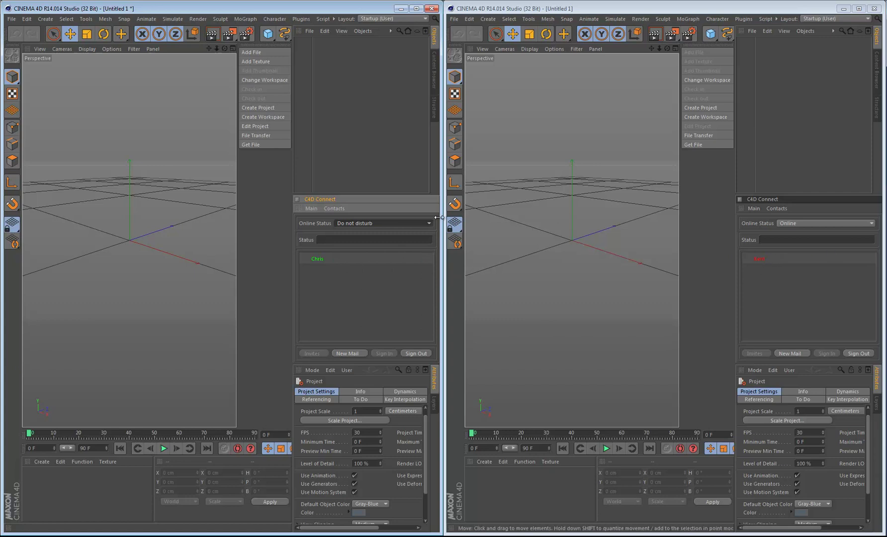
{"action": "left_click", "coordinate": [400, 222]}
{"action": "left_click", "coordinate": [399, 260]}
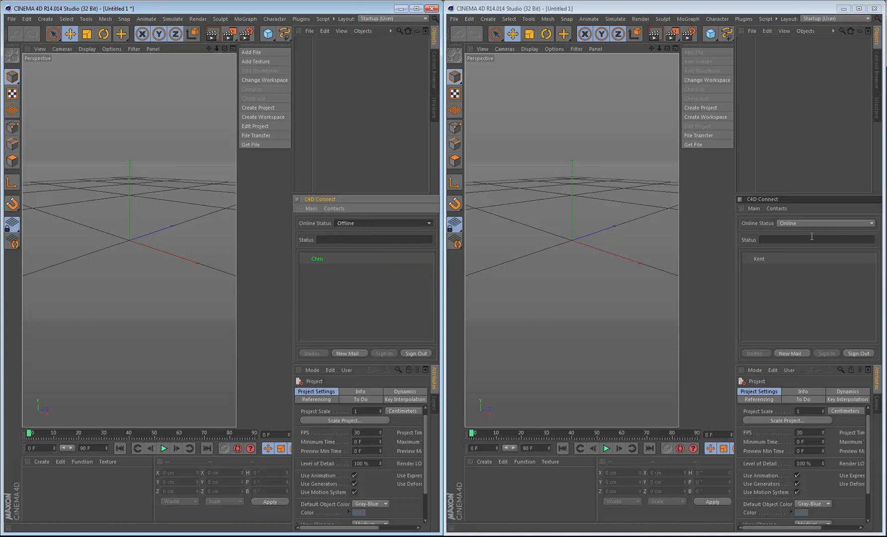
{"action": "left_click", "coordinate": [417, 223]}
{"action": "left_click", "coordinate": [406, 233]}
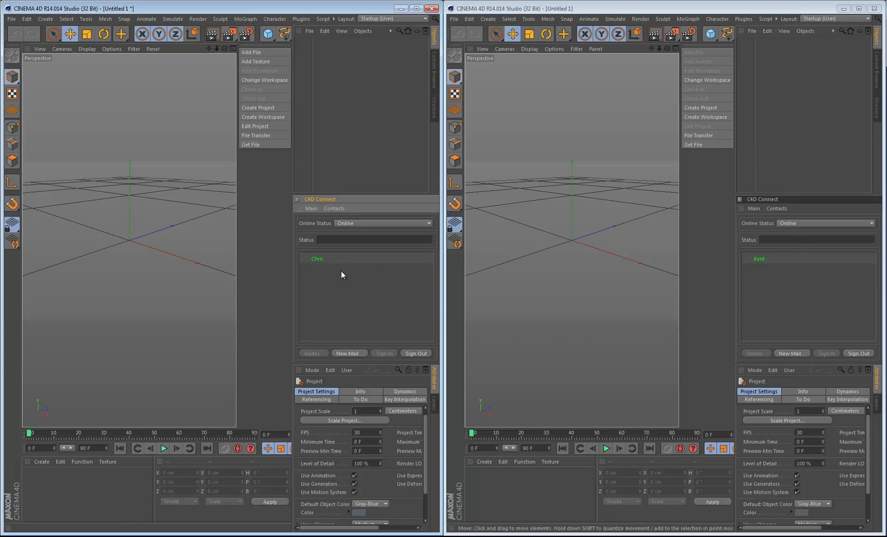
Start a chat with the online contact from the first instance and send the message "Hello"
{"action": "double_click", "coordinate": [317, 258]}
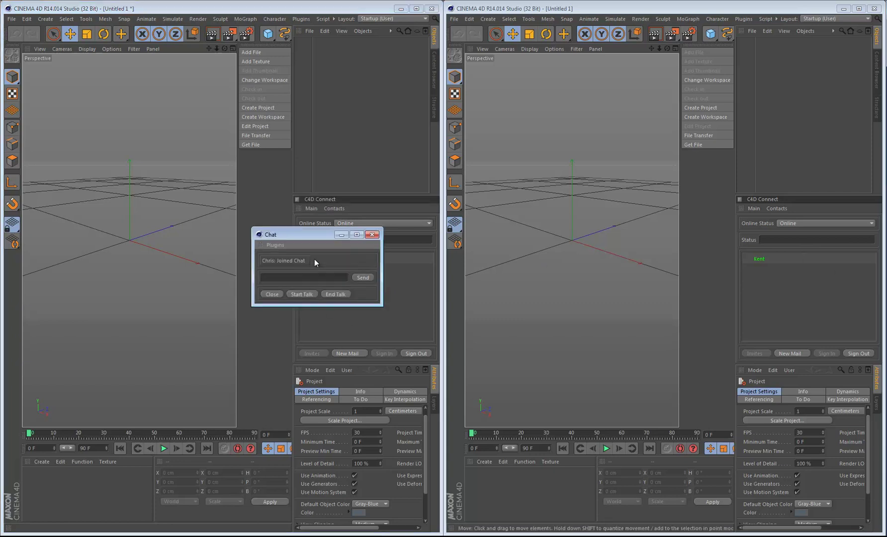
{"action": "left_click_drag", "start_coordinate": [530, 257], "coordinate": [607, 229]}
{"action": "left_click", "coordinate": [296, 276]}
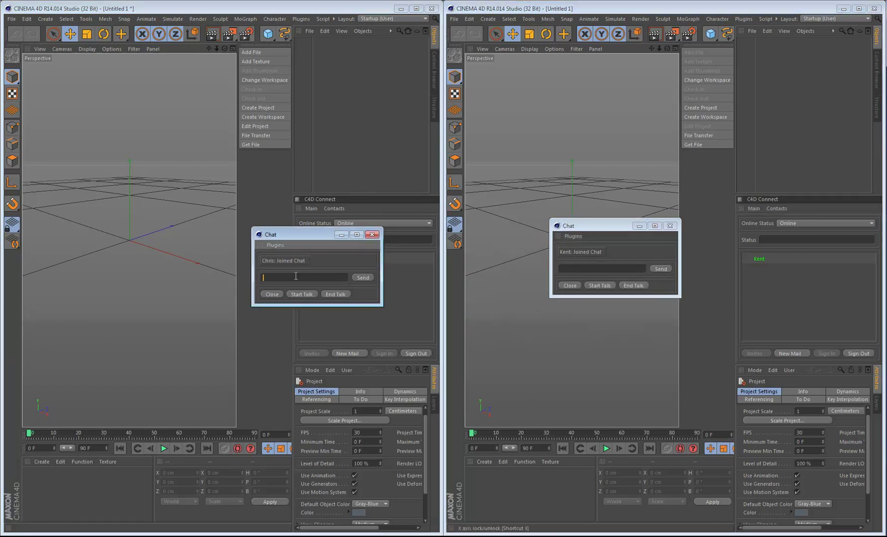
{"action": "type", "text": "Hello"}
{"action": "left_click", "coordinate": [357, 280]}
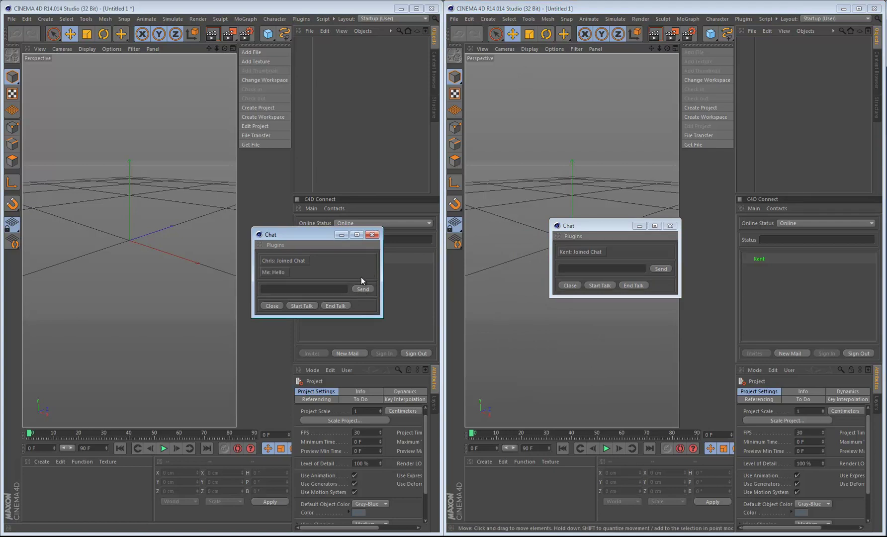
Reply with "Hey" in the second instance's chat
{"action": "left_click_drag", "start_coordinate": [591, 227], "coordinate": [633, 247]}
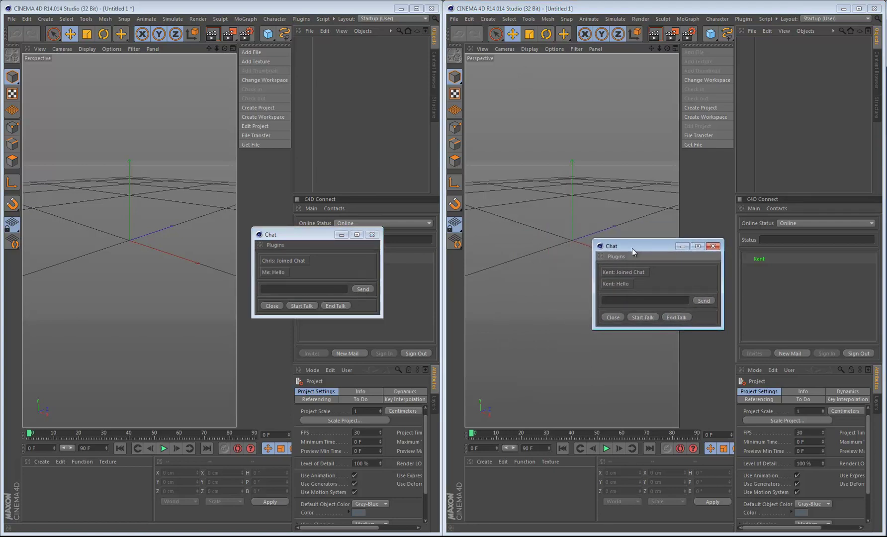
{"action": "type", "text": "Hey"}
{"action": "left_click", "coordinate": [697, 300]}
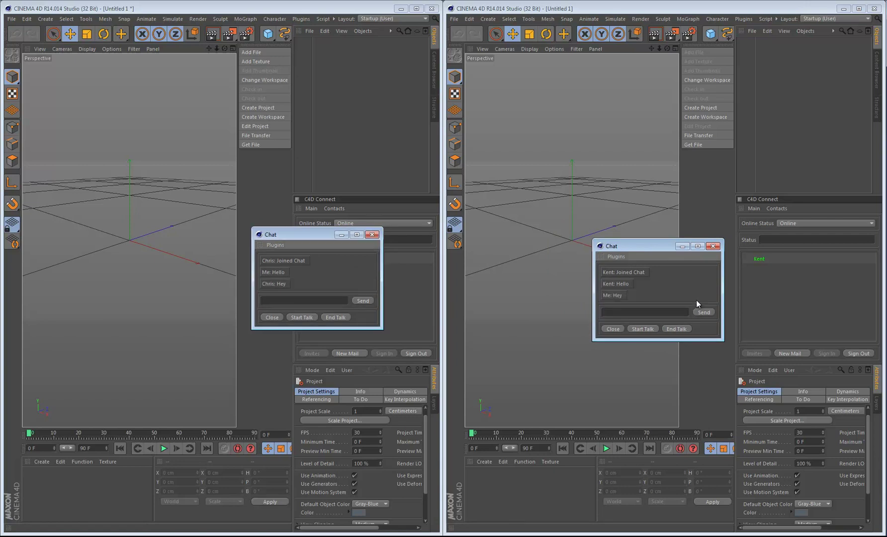
Add a cube to the first instance's scene and share it in the chat
{"action": "left_click_drag", "start_coordinate": [328, 237], "coordinate": [379, 371]}
{"action": "left_click_drag", "start_coordinate": [630, 246], "coordinate": [749, 380]}
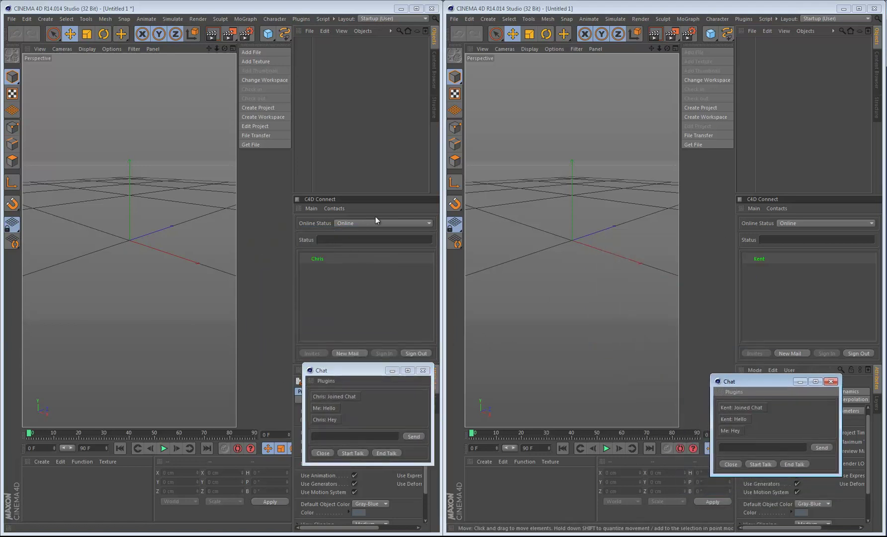
{"action": "left_click", "coordinate": [268, 34]}
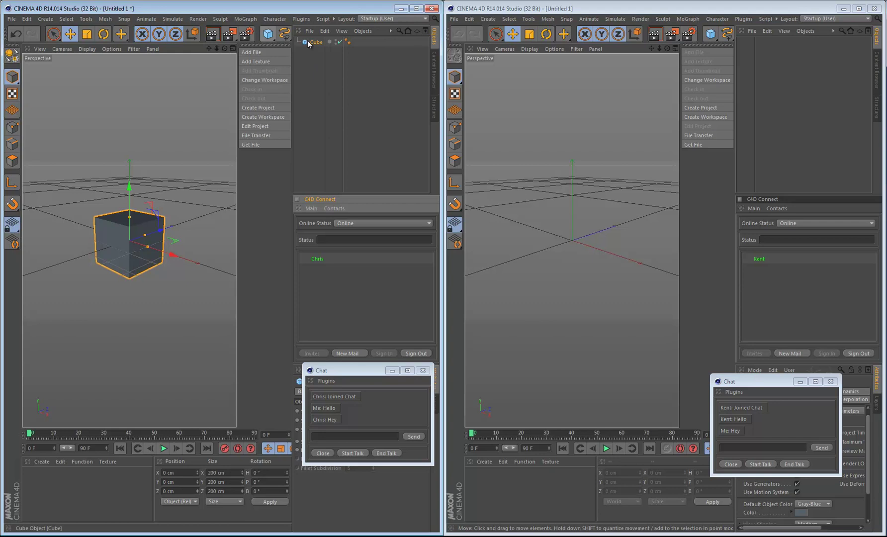
{"action": "left_click_drag", "start_coordinate": [308, 42], "coordinate": [392, 408]}
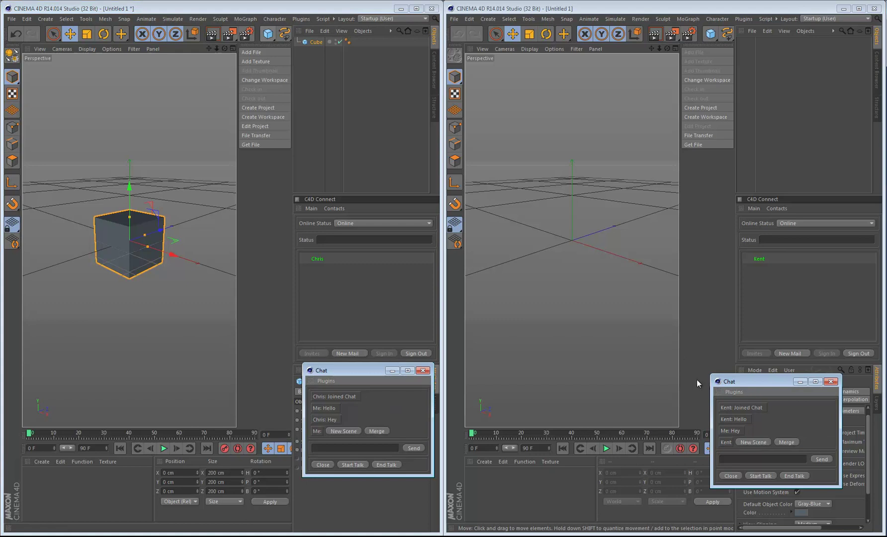
Merge the cube received in the chat into the second instance's current scene
{"action": "left_click_drag", "start_coordinate": [776, 379], "coordinate": [771, 325]}
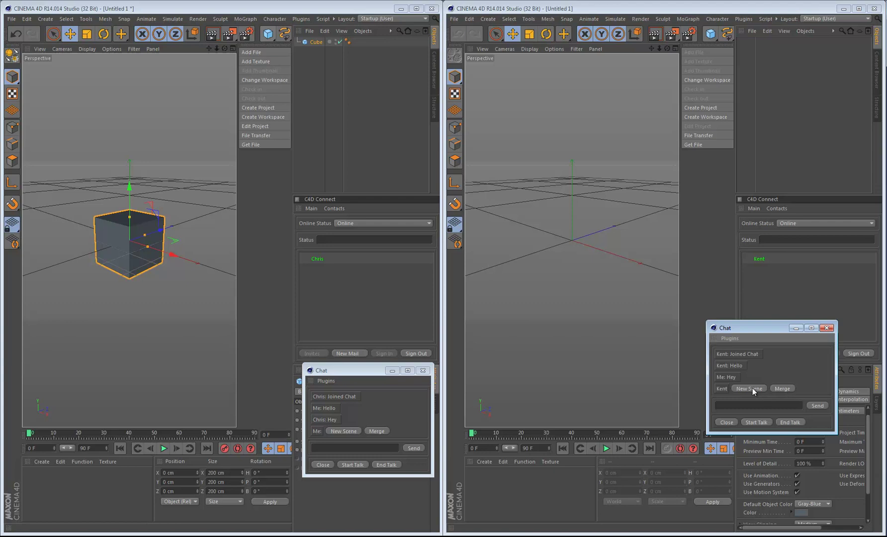
{"action": "left_click", "coordinate": [783, 388]}
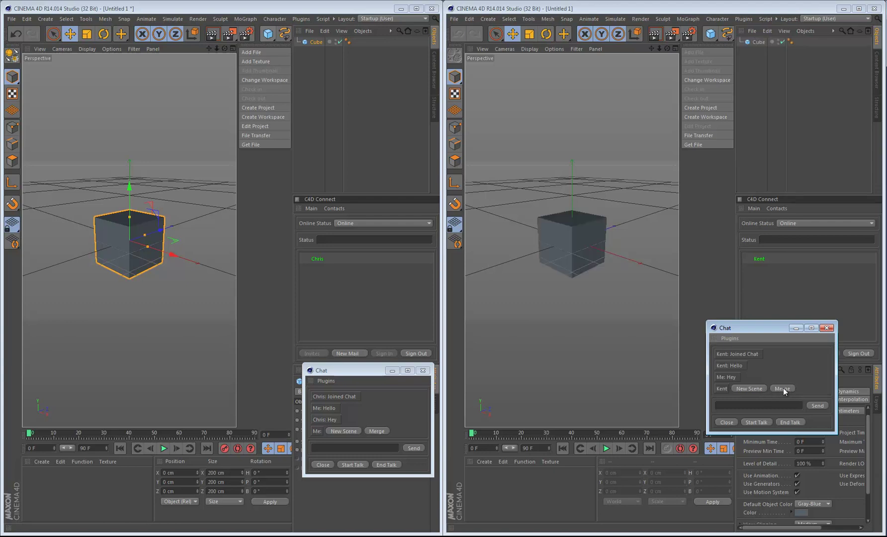
{"action": "scroll", "coordinate": [572, 245], "scroll_direction": "up", "scroll_amount": 3}
{"action": "scroll", "coordinate": [573, 248], "scroll_direction": "up", "scroll_amount": 2}
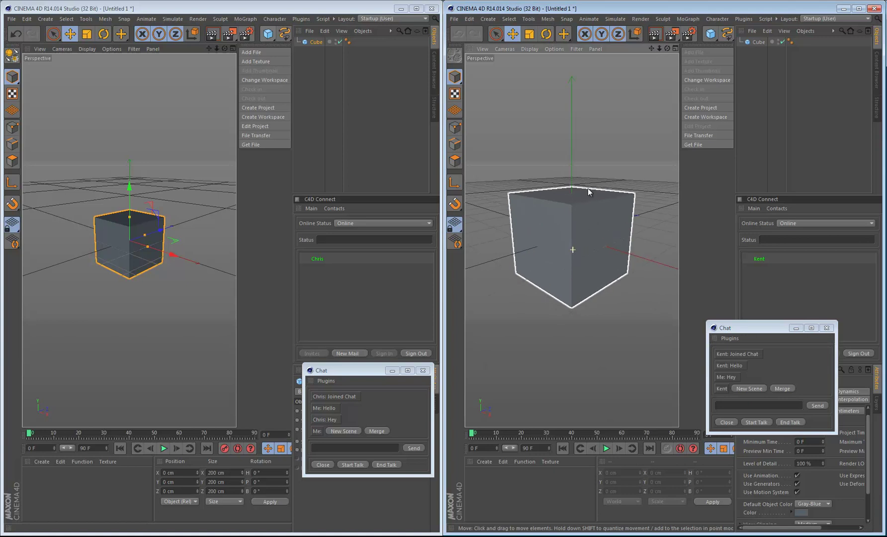
Delete the cubes from both instances' scenes
{"action": "left_click", "coordinate": [577, 228]}
{"action": "key", "text": "Delete"}
{"action": "left_click", "coordinate": [141, 235]}
{"action": "key", "text": "Delete"}
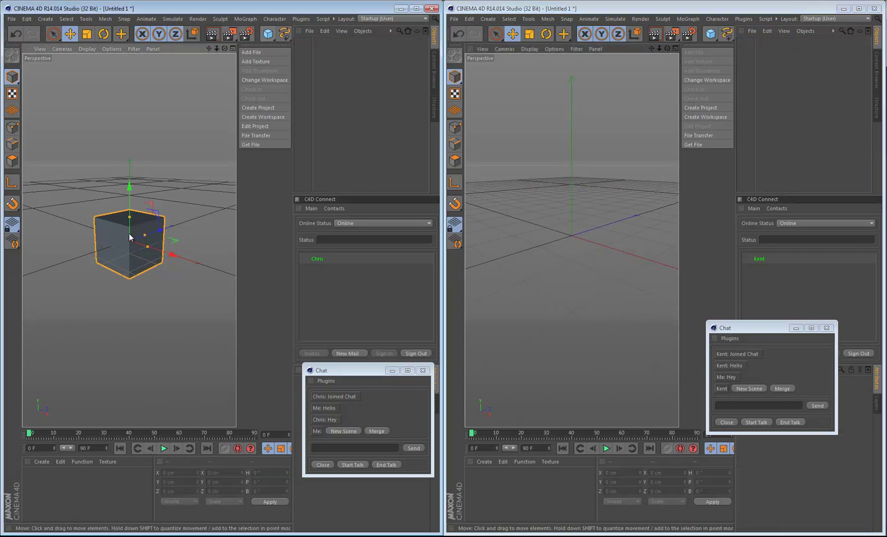
Add a new cube to the first scene and move it about 306 cm along the X axis
{"action": "left_click_drag", "start_coordinate": [270, 34], "coordinate": [350, 48]}
{"action": "left_click_drag", "start_coordinate": [169, 257], "coordinate": [227, 272]}
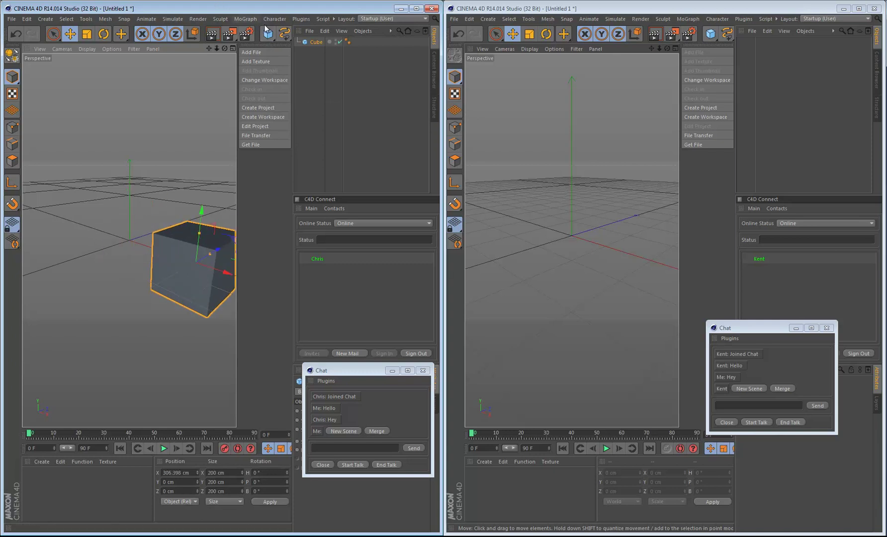
Undock the first instance's standard toolbar and reshape it into a tall vertical column that shows all its tools
{"action": "right_click", "coordinate": [8, 36]}
{"action": "left_click", "coordinate": [15, 39]}
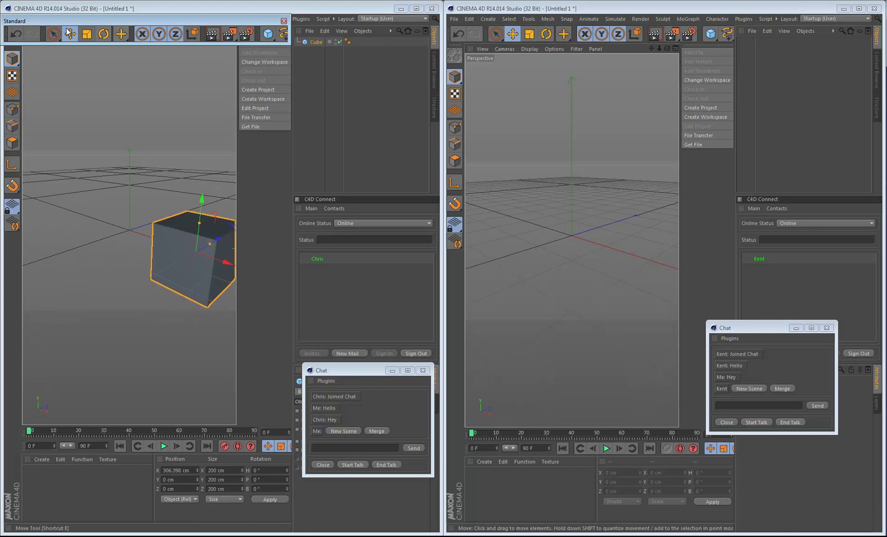
{"action": "right_click", "coordinate": [28, 35]}
{"action": "left_click", "coordinate": [82, 90]}
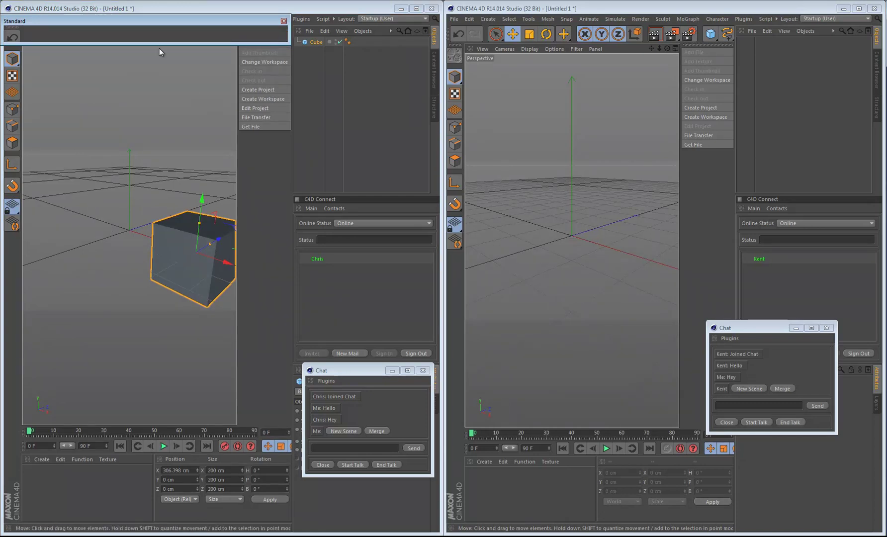
{"action": "left_click_drag", "start_coordinate": [287, 40], "coordinate": [34, 477]}
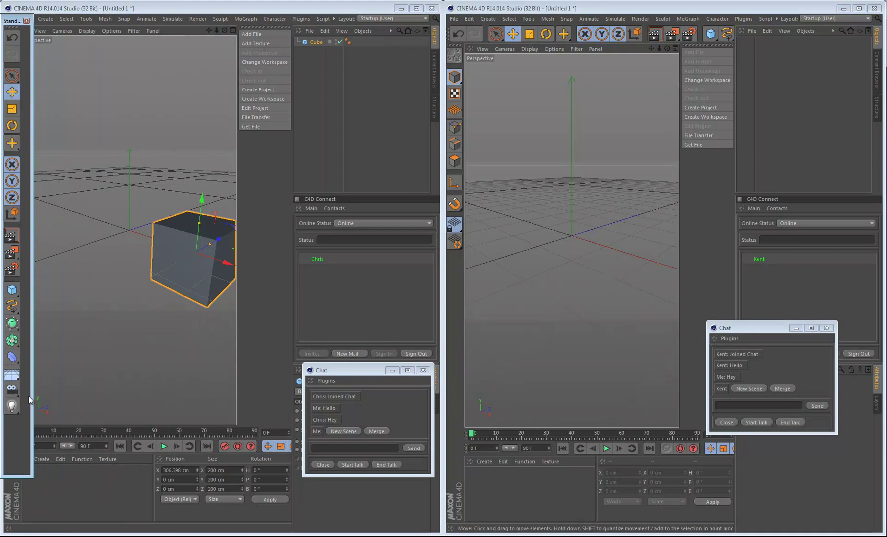
Add a Bend deformer to the first scene and make it a child of the cube
{"action": "left_click", "coordinate": [12, 358]}
{"action": "left_click", "coordinate": [46, 369]}
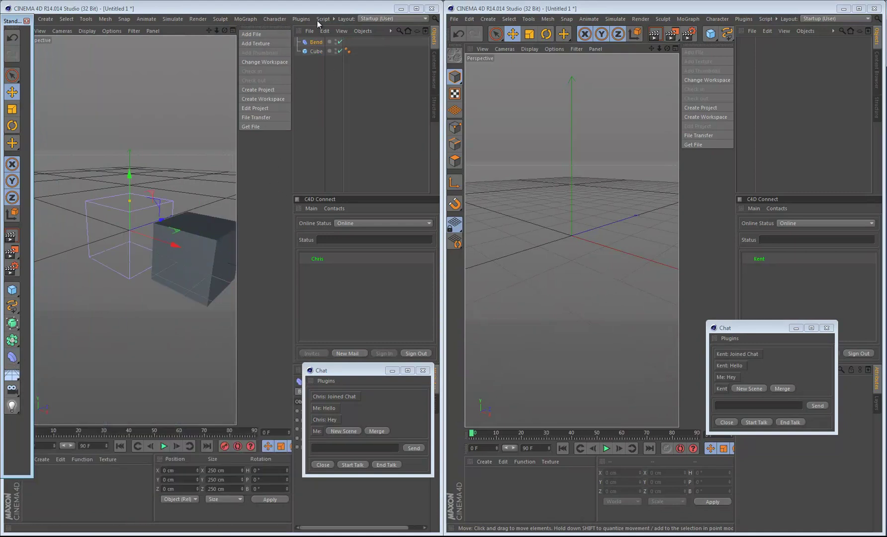
{"action": "left_click_drag", "start_coordinate": [316, 42], "coordinate": [315, 51]}
Set the cube's X, Y and Z segments to 20 each
{"action": "left_click", "coordinate": [315, 43]}
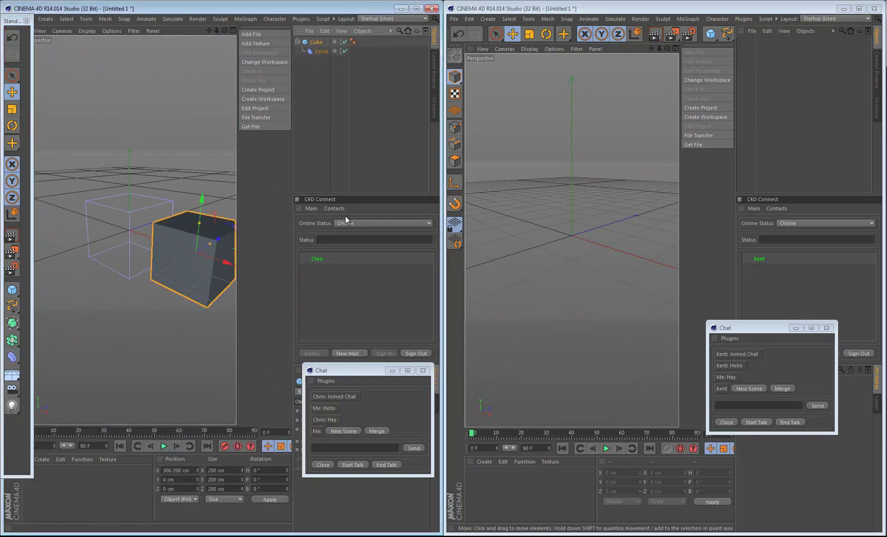
{"action": "left_click_drag", "start_coordinate": [380, 372], "coordinate": [196, 379]}
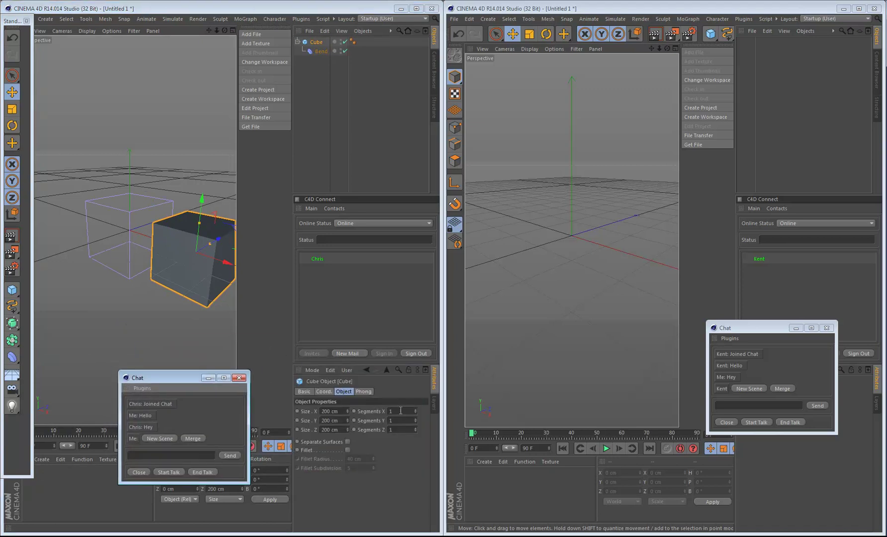
{"action": "left_click_drag", "start_coordinate": [400, 410], "coordinate": [350, 407]}
{"action": "type", "text": "20"}
{"action": "key", "text": "Tab"}
{"action": "type", "text": "20"}
{"action": "key", "text": "Tab"}
{"action": "type", "text": "20"}
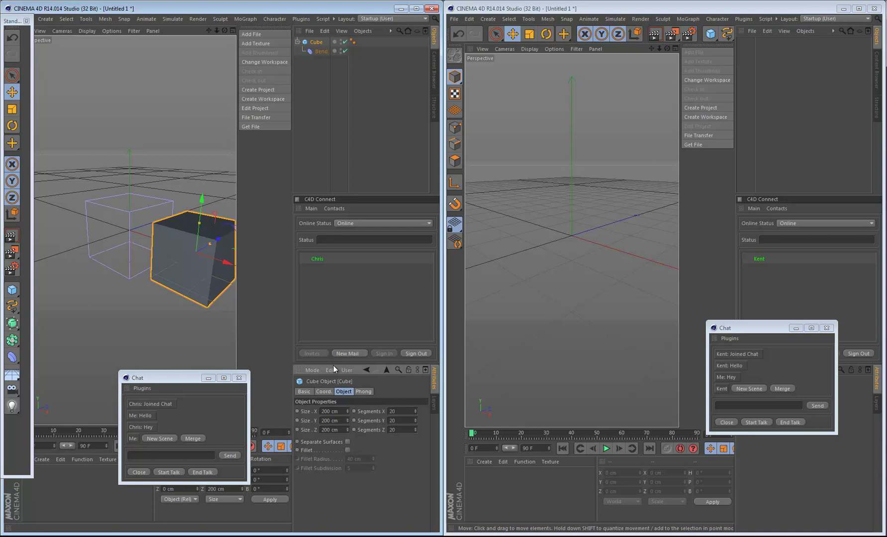
Set the Bend deformer's strength to 47°
{"action": "left_click", "coordinate": [323, 52]}
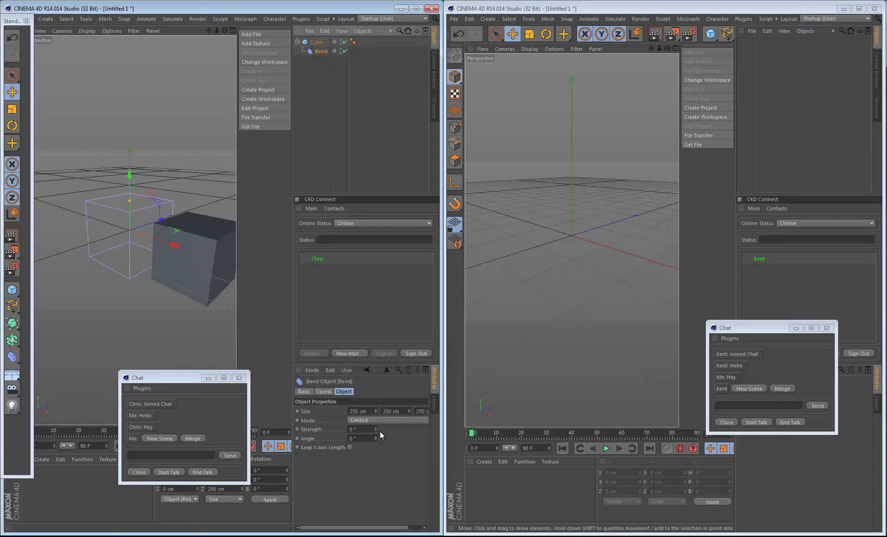
{"action": "left_click_drag", "start_coordinate": [376, 428], "coordinate": [376, 427]}
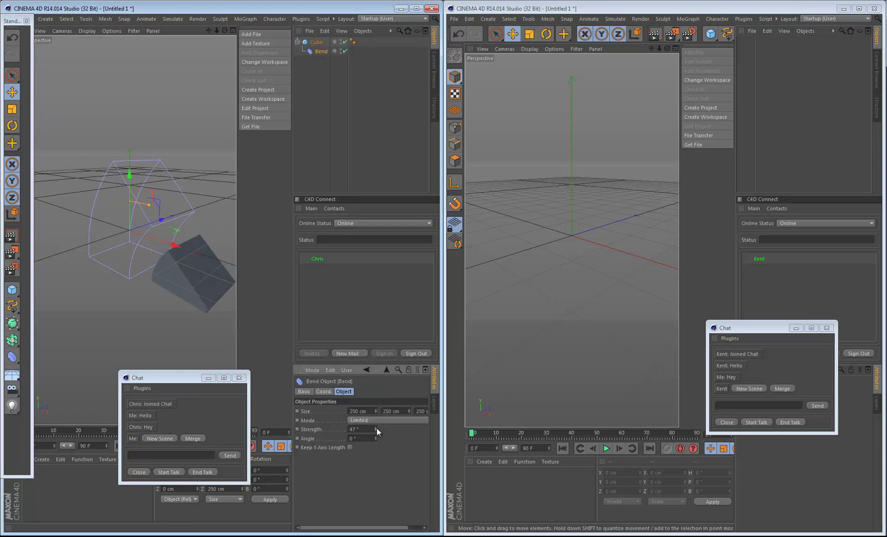
Add an Array object to the first scene and make the bent cube its child
{"action": "left_click", "coordinate": [309, 42]}
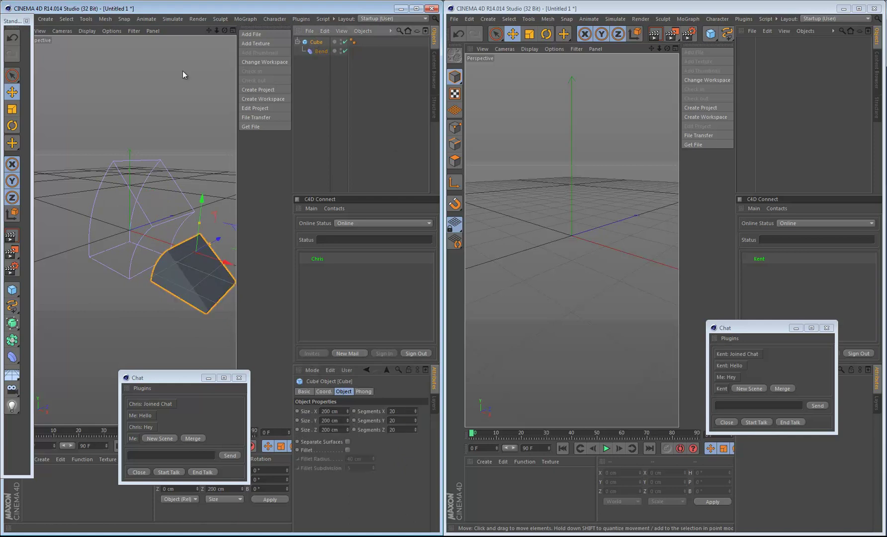
{"action": "left_click", "coordinate": [13, 340]}
{"action": "left_click", "coordinate": [40, 352]}
{"action": "left_click_drag", "start_coordinate": [316, 51], "coordinate": [316, 42]}
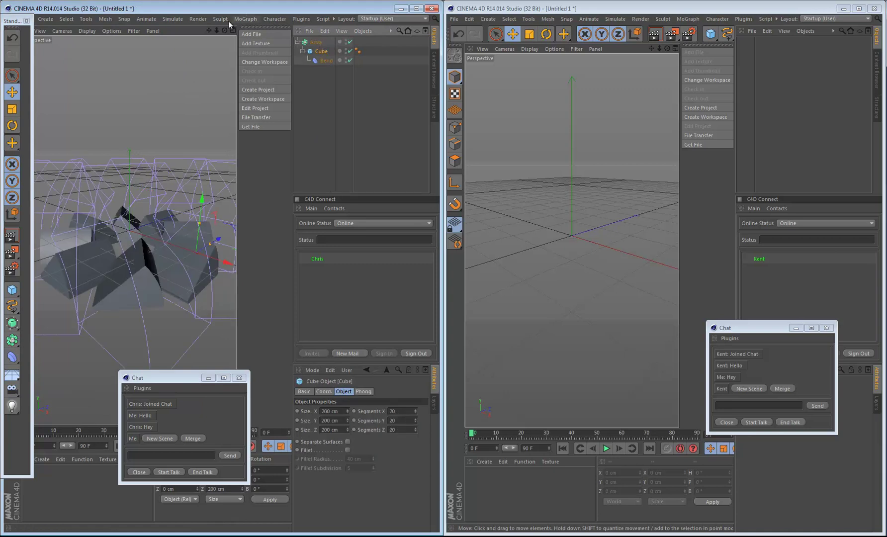
{"action": "mouse_move", "coordinate": [237, 277]}
{"action": "left_mouse_down"}
{"action": "mouse_move", "coordinate": [225, 264]}
{"action": "mouse_move", "coordinate": [238, 269]}
{"action": "left_mouse_up"}
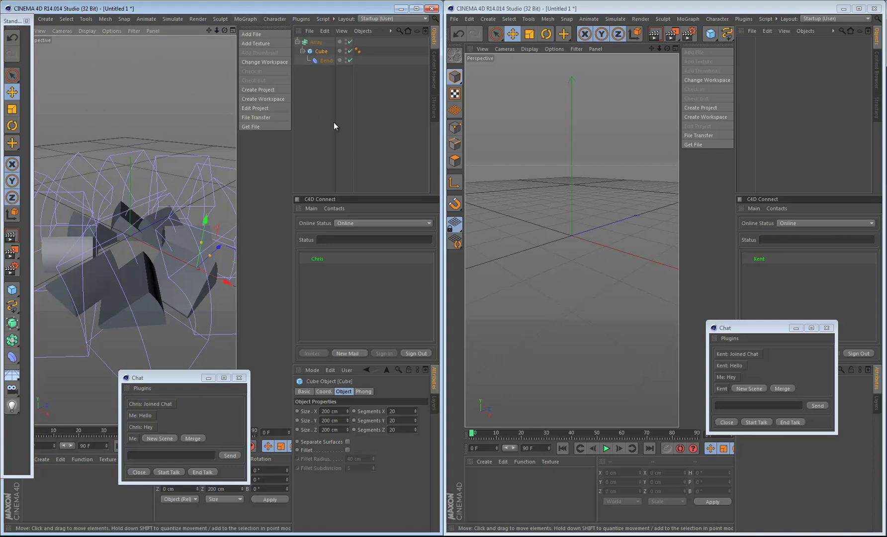
{"action": "left_click_drag", "start_coordinate": [191, 379], "coordinate": [346, 378]}
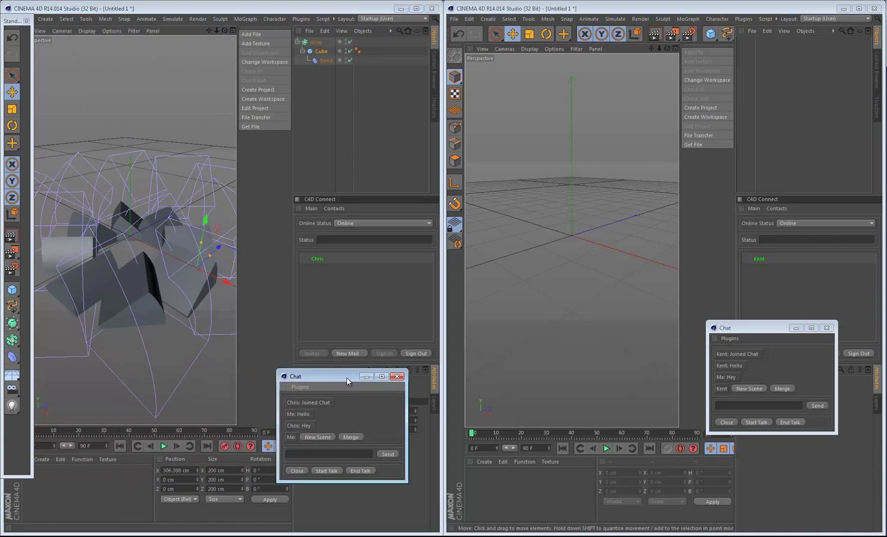
Share the Array object through the first instance's chat and open it as a new scene in the second instance
{"action": "left_click", "coordinate": [313, 43]}
{"action": "left_click_drag", "start_coordinate": [313, 43], "coordinate": [364, 416]}
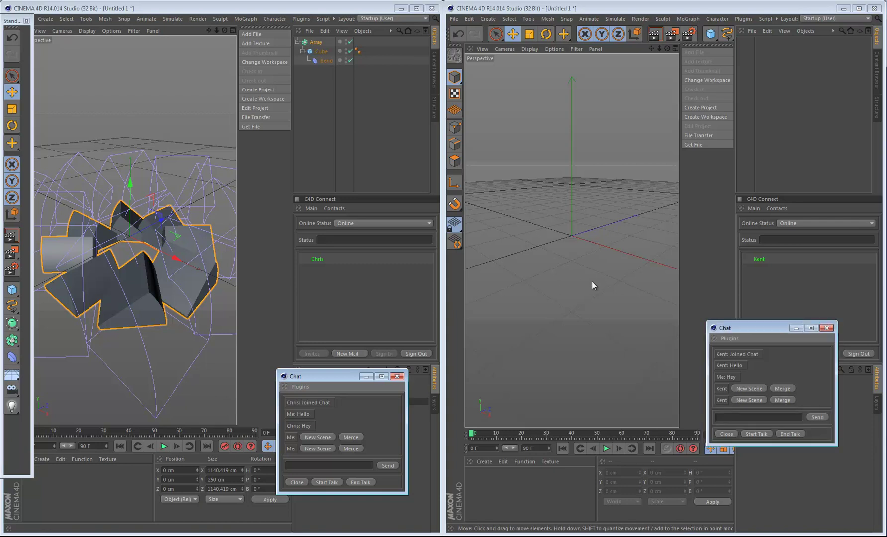
{"action": "left_click_drag", "start_coordinate": [762, 329], "coordinate": [755, 376]}
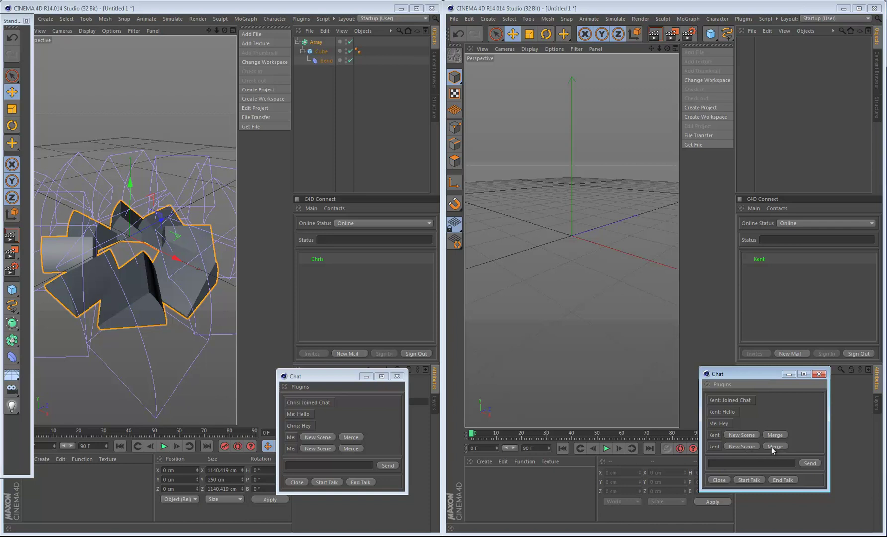
{"action": "left_click", "coordinate": [740, 445]}
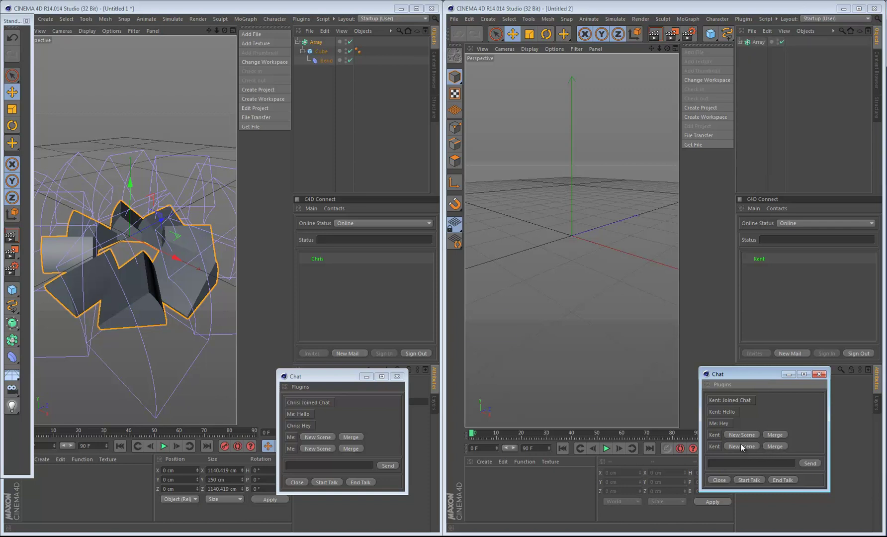
Expand the received Array and its Cube in the second instance to inspect the shared hierarchy and geometry
{"action": "left_click_drag", "start_coordinate": [665, 46], "coordinate": [665, 125]}
{"action": "left_click", "coordinate": [740, 41]}
{"action": "left_click", "coordinate": [745, 51]}
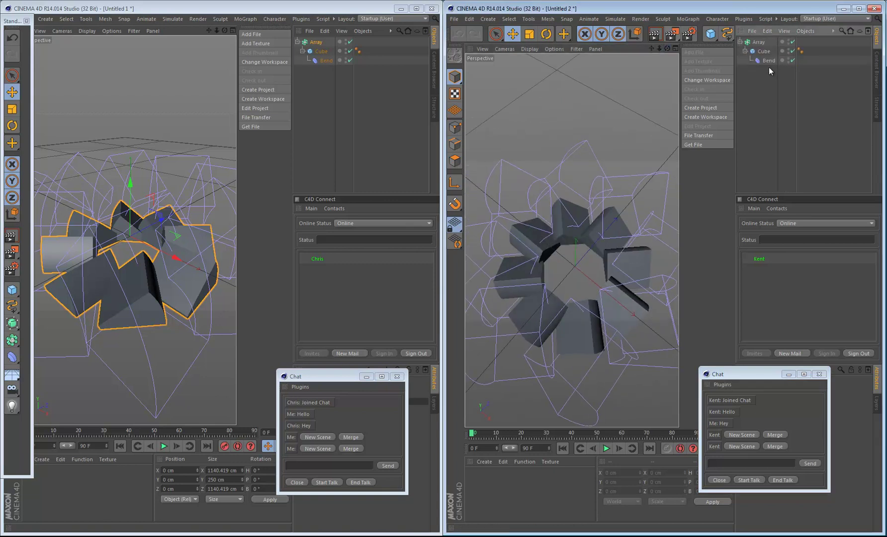
{"action": "left_click_drag", "start_coordinate": [667, 48], "coordinate": [667, 20]}
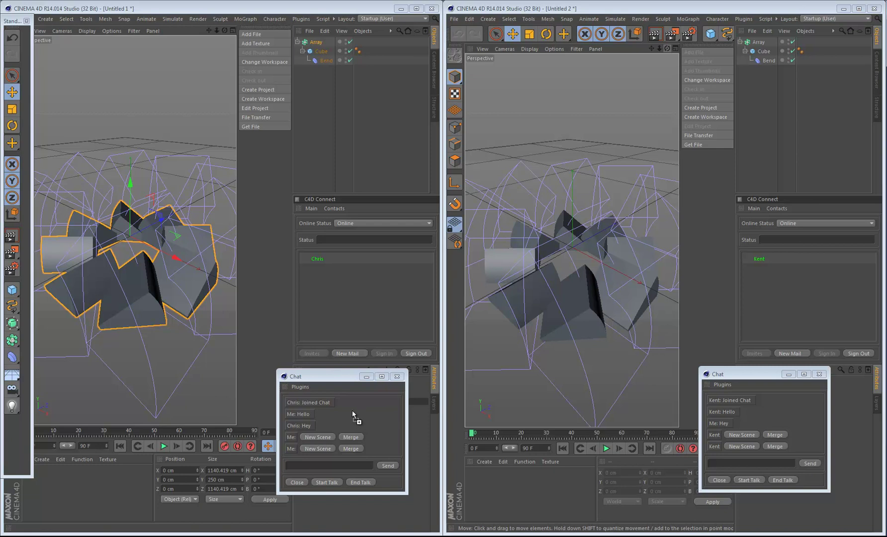
Send Chrysanthemum_New.jpg through the first instance's chat and view it from the second instance's chat, closing the Picture Viewer
{"action": "left_click_drag", "start_coordinate": [353, 412], "coordinate": [351, 410]}
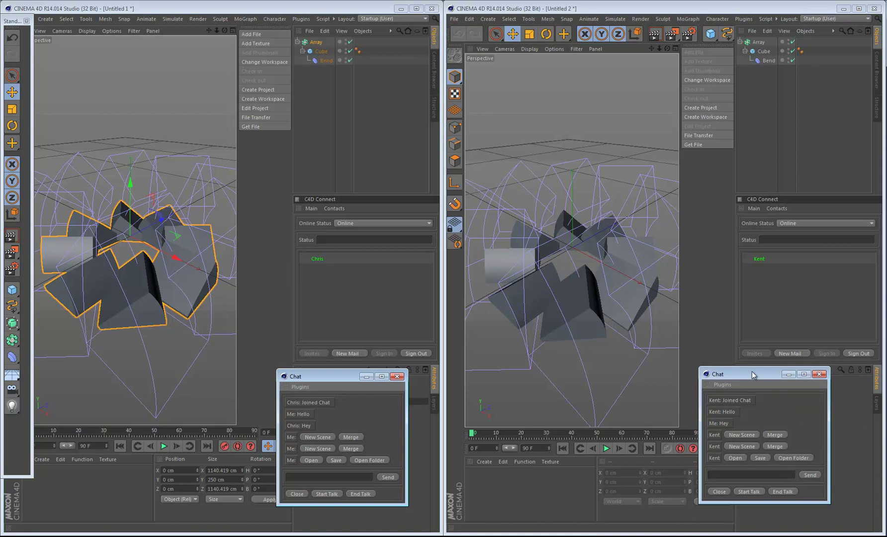
{"action": "left_click_drag", "start_coordinate": [751, 371], "coordinate": [780, 355]}
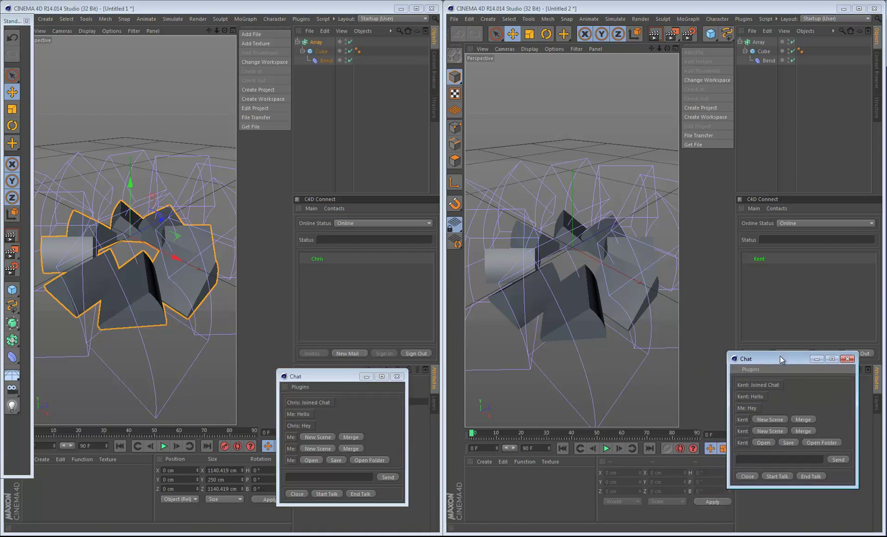
{"action": "left_click", "coordinate": [763, 442]}
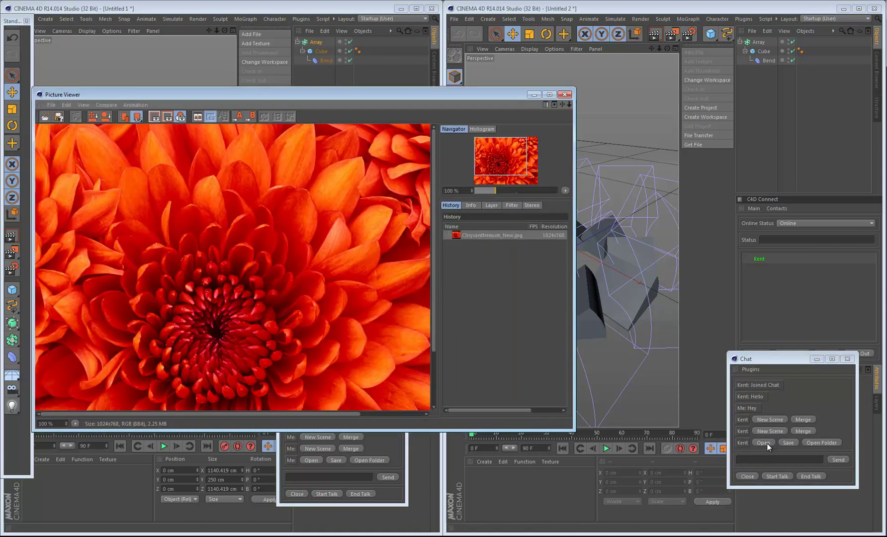
{"action": "left_click_drag", "start_coordinate": [418, 99], "coordinate": [643, 58]}
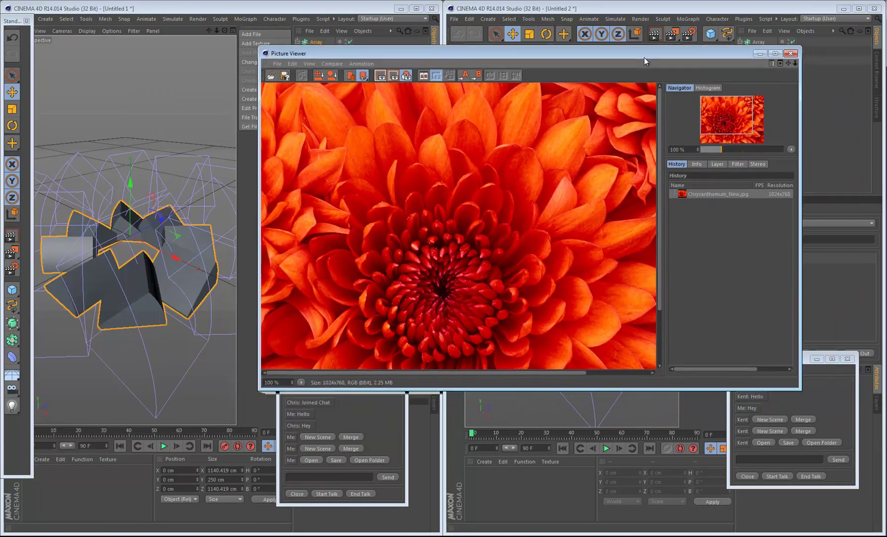
{"action": "left_click", "coordinate": [790, 53]}
View the sent chrysanthemum image from the first instance's own chat entry and close the Picture Viewer
{"action": "left_click_drag", "start_coordinate": [312, 375], "coordinate": [289, 355]}
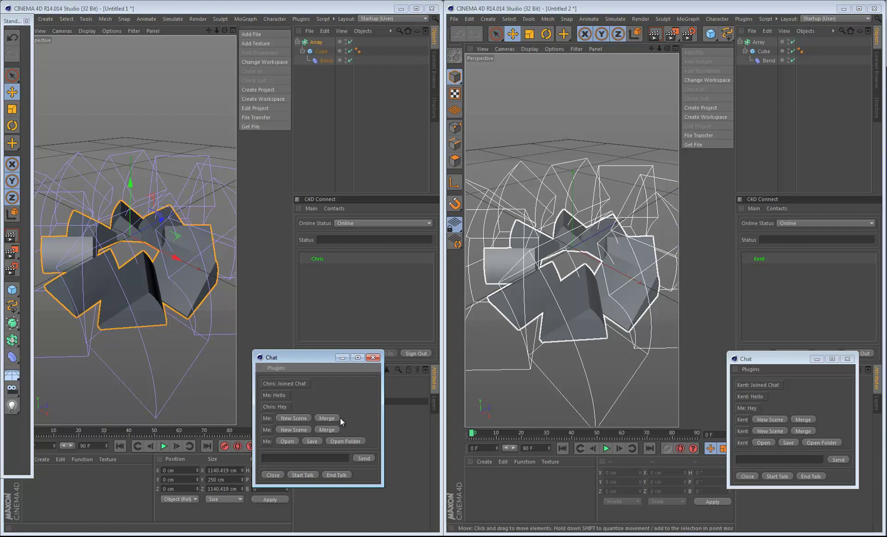
{"action": "left_click", "coordinate": [287, 441]}
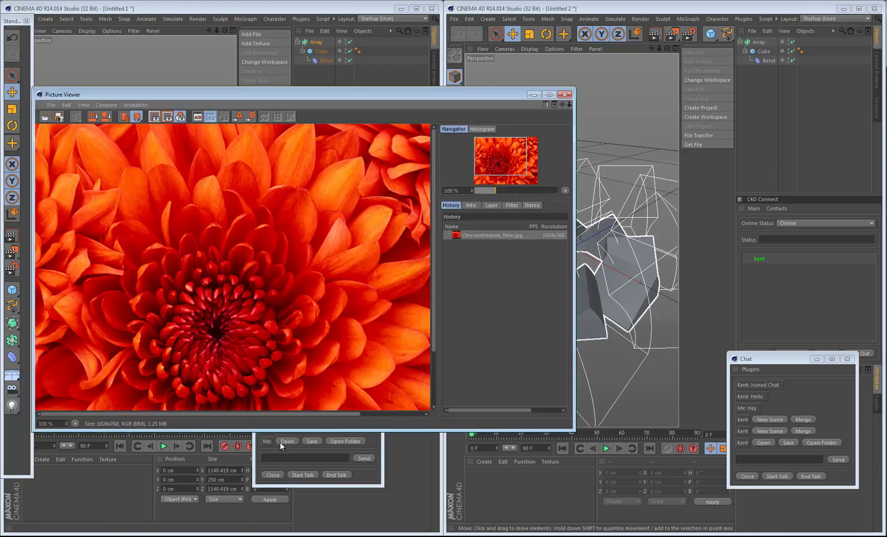
{"action": "left_click", "coordinate": [565, 95]}
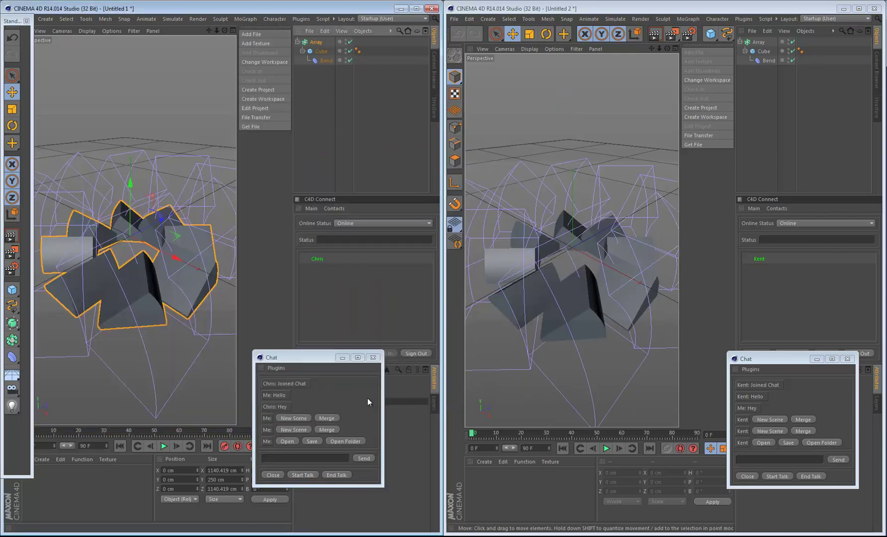
Open the shared cube and the shared Array as new scenes in the first instance, and expand the Array hierarchy
{"action": "left_click", "coordinate": [329, 418]}
{"action": "left_click", "coordinate": [298, 417]}
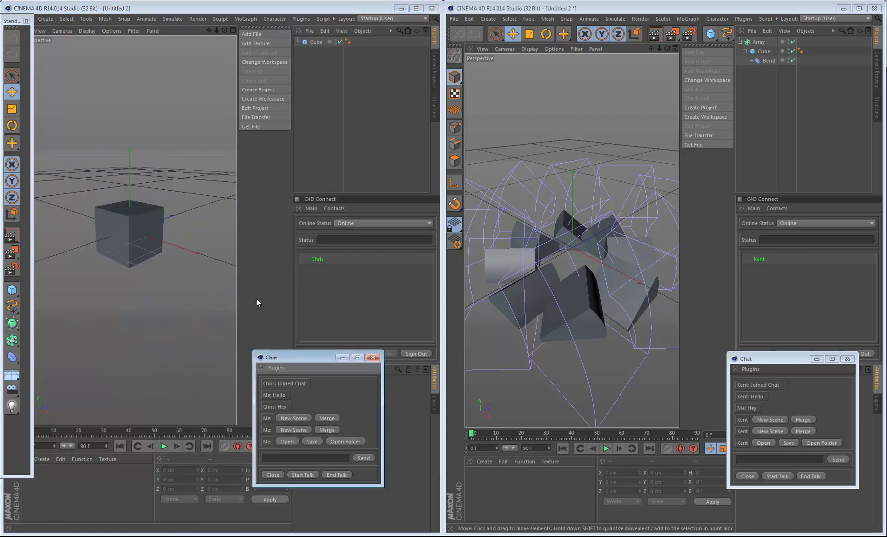
{"action": "left_click", "coordinate": [298, 428]}
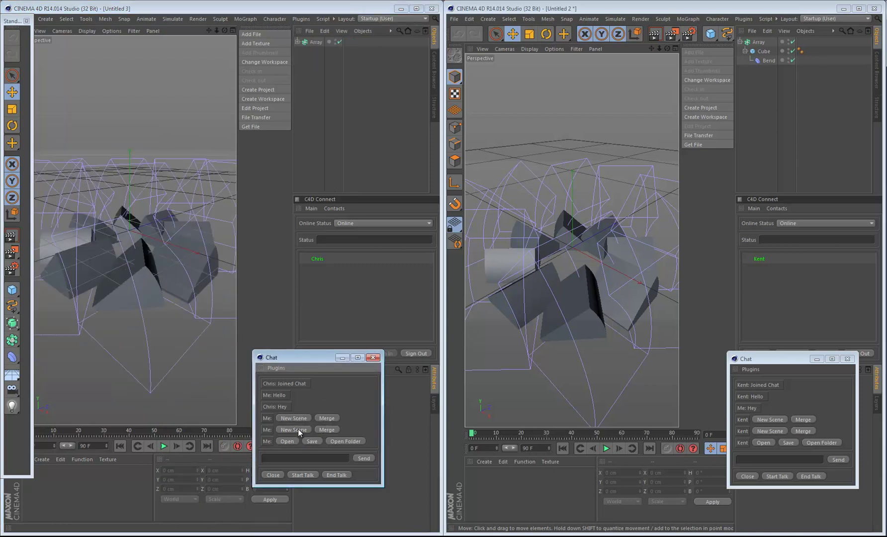
{"action": "left_click", "coordinate": [297, 42]}
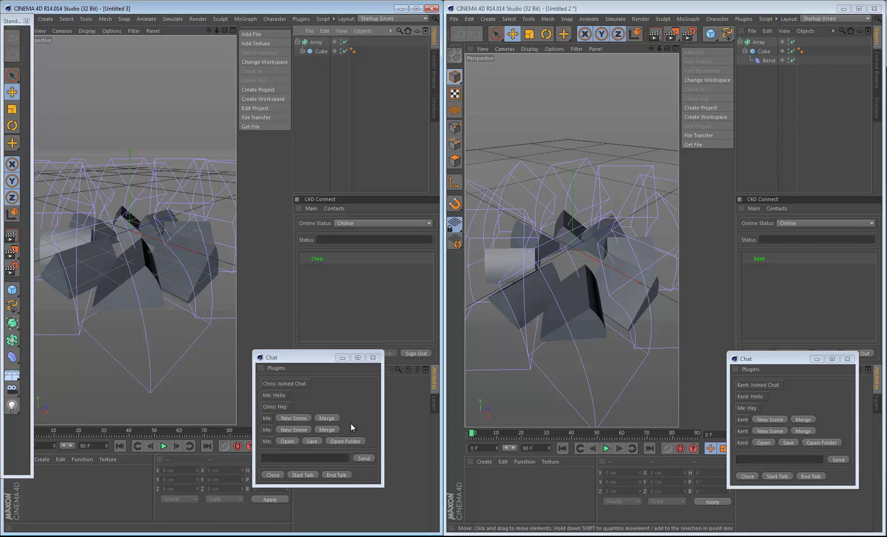
Start the Painting plugin from the first instance's chat, then enlarge and place one painting window over each instance
{"action": "left_click", "coordinate": [277, 368]}
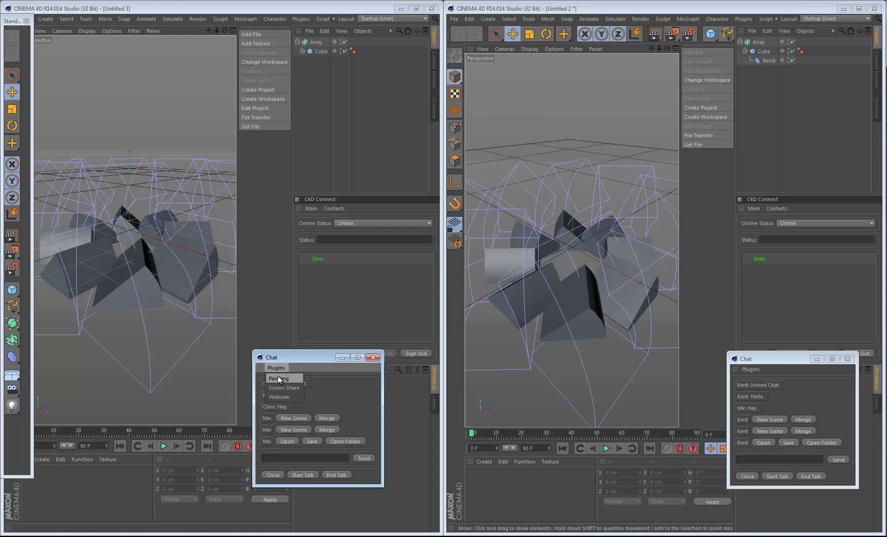
{"action": "left_click", "coordinate": [278, 378]}
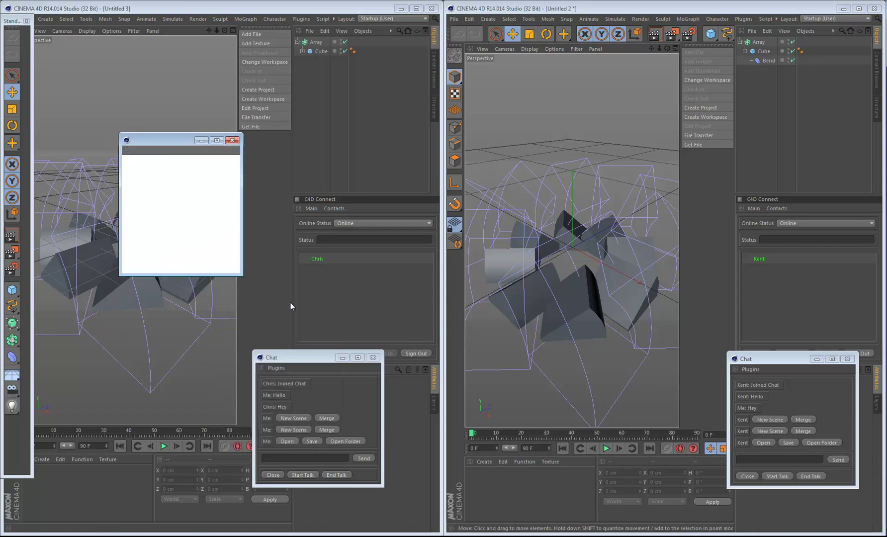
{"action": "left_click_drag", "start_coordinate": [241, 274], "coordinate": [360, 419]}
{"action": "left_click", "coordinate": [662, 7]}
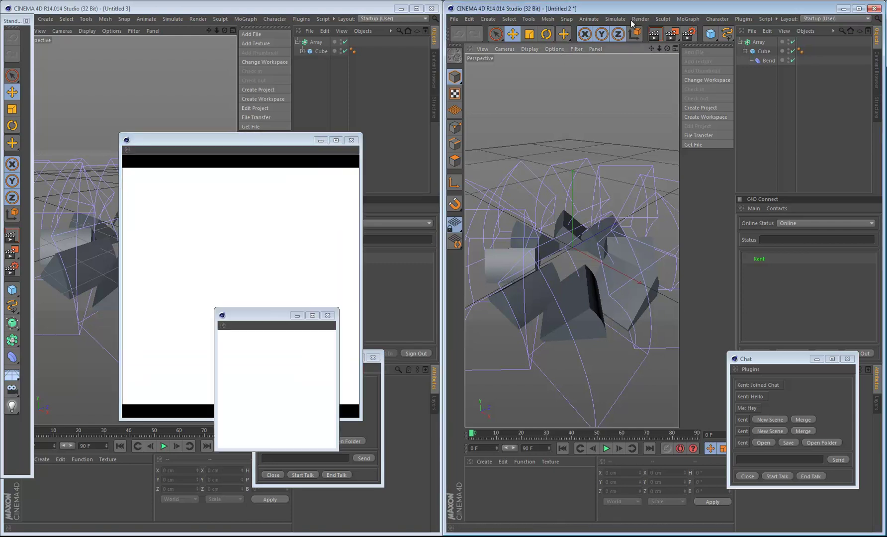
{"action": "left_click_drag", "start_coordinate": [285, 307], "coordinate": [590, 81]}
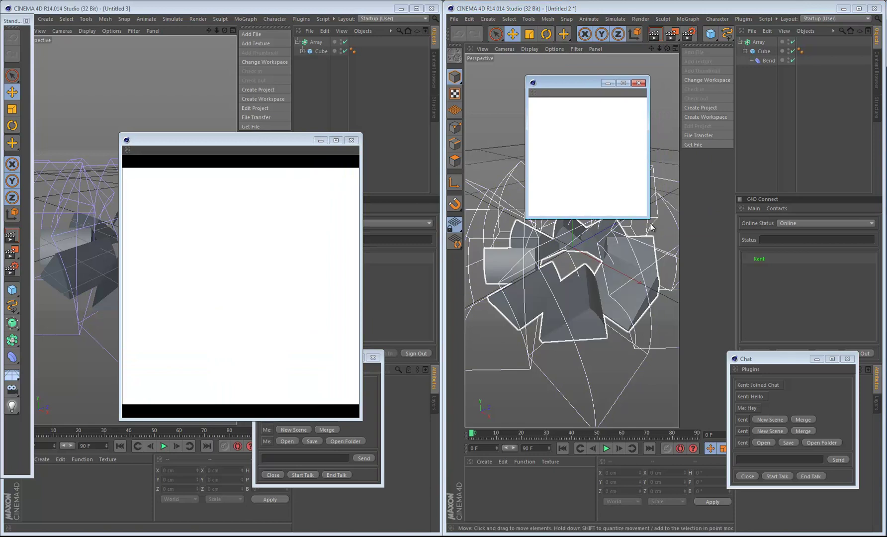
{"action": "left_click_drag", "start_coordinate": [647, 215], "coordinate": [817, 350]}
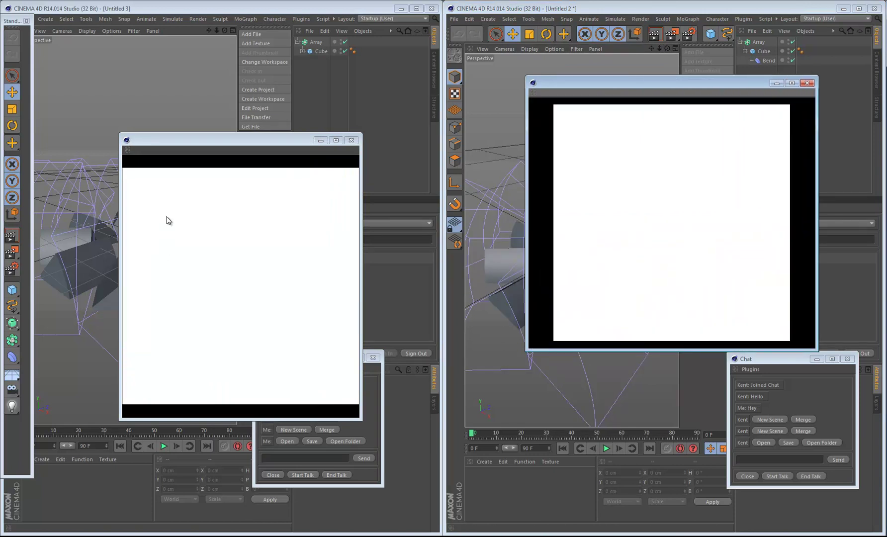
{"action": "left_click_drag", "start_coordinate": [120, 134], "coordinate": [61, 87]}
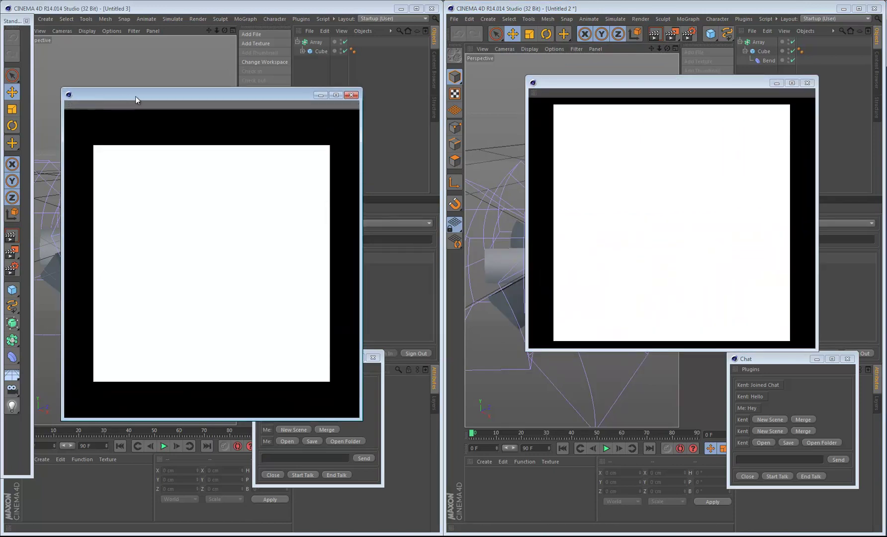
{"action": "left_click_drag", "start_coordinate": [134, 95], "coordinate": [122, 46]}
Paint freehand red strokes on both shared canvases and close the two painting windows
{"action": "mouse_move", "coordinate": [105, 132]}
{"action": "left_mouse_down"}
{"action": "mouse_move", "coordinate": [168, 293]}
{"action": "mouse_move", "coordinate": [169, 134]}
{"action": "mouse_move", "coordinate": [258, 172]}
{"action": "mouse_move", "coordinate": [274, 233]}
{"action": "mouse_move", "coordinate": [242, 274]}
{"action": "mouse_move", "coordinate": [202, 274]}
{"action": "mouse_move", "coordinate": [163, 322]}
{"action": "mouse_move", "coordinate": [269, 313]}
{"action": "mouse_move", "coordinate": [193, 243]}
{"action": "mouse_move", "coordinate": [132, 257]}
{"action": "left_mouse_up"}
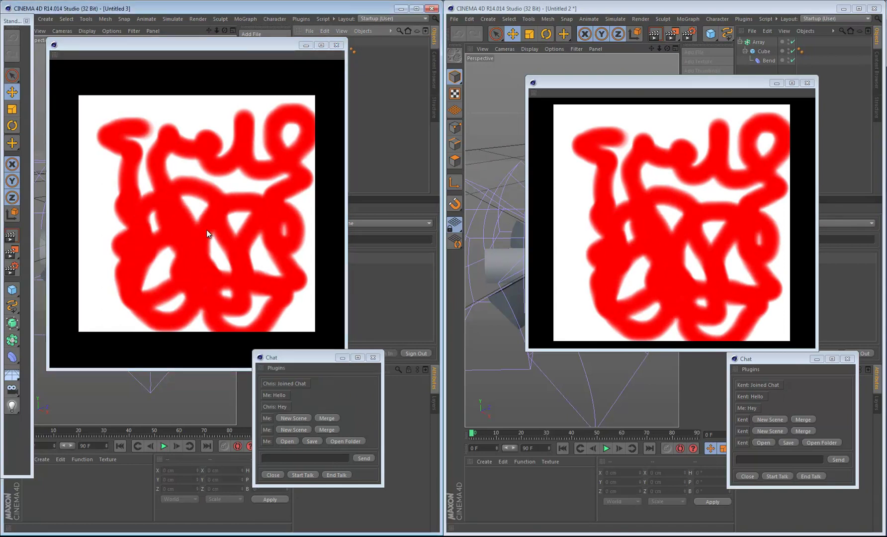
{"action": "mouse_move", "coordinate": [188, 109]}
{"action": "left_mouse_down"}
{"action": "mouse_move", "coordinate": [104, 171]}
{"action": "mouse_move", "coordinate": [99, 198]}
{"action": "left_mouse_up"}
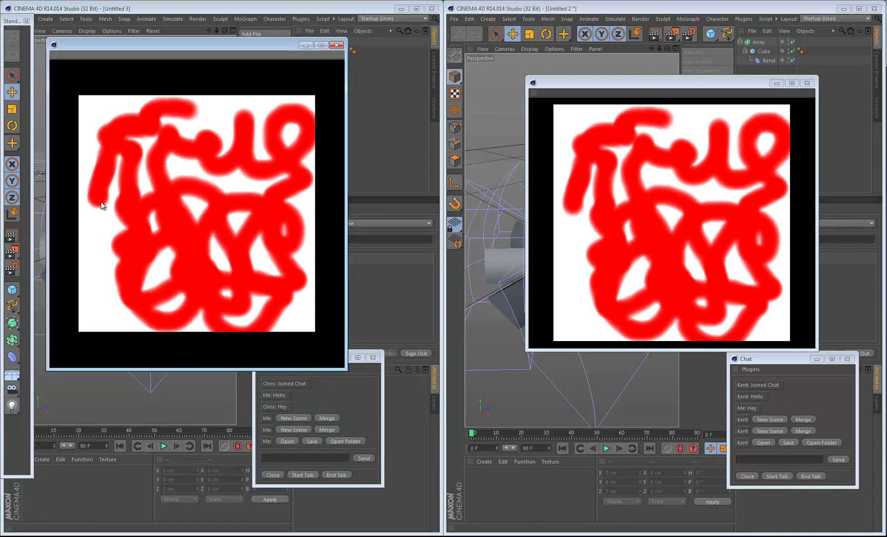
{"action": "left_click_drag", "start_coordinate": [105, 268], "coordinate": [174, 266]}
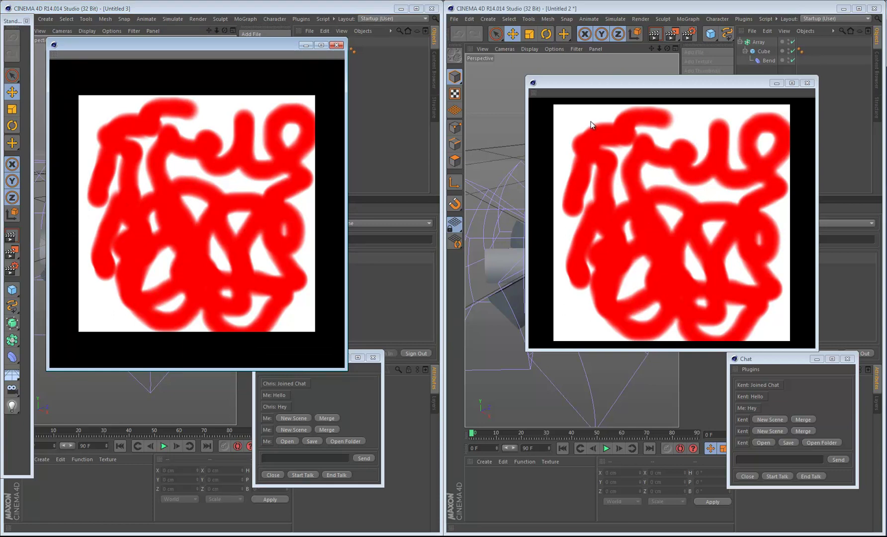
{"action": "mouse_move", "coordinate": [560, 126]}
{"action": "left_mouse_down"}
{"action": "mouse_move", "coordinate": [675, 121]}
{"action": "mouse_move", "coordinate": [586, 209]}
{"action": "mouse_move", "coordinate": [585, 310]}
{"action": "mouse_move", "coordinate": [624, 293]}
{"action": "mouse_move", "coordinate": [694, 166]}
{"action": "mouse_move", "coordinate": [702, 267]}
{"action": "mouse_move", "coordinate": [710, 216]}
{"action": "mouse_move", "coordinate": [698, 297]}
{"action": "mouse_move", "coordinate": [732, 174]}
{"action": "mouse_move", "coordinate": [691, 245]}
{"action": "left_mouse_up"}
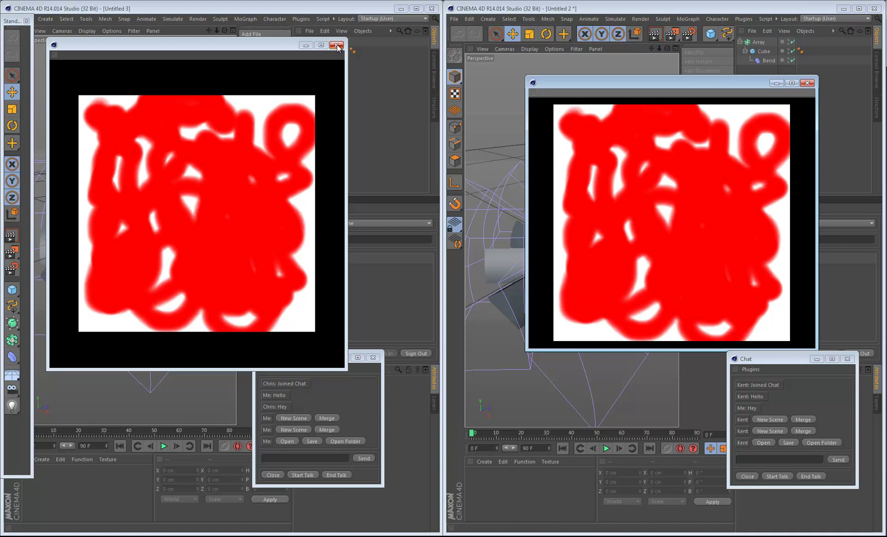
{"action": "left_click", "coordinate": [337, 46]}
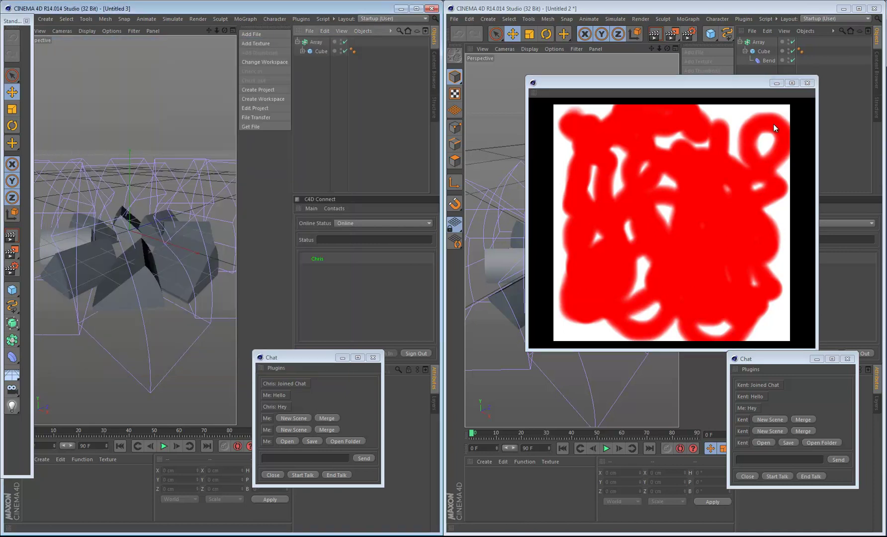
{"action": "left_click", "coordinate": [809, 85]}
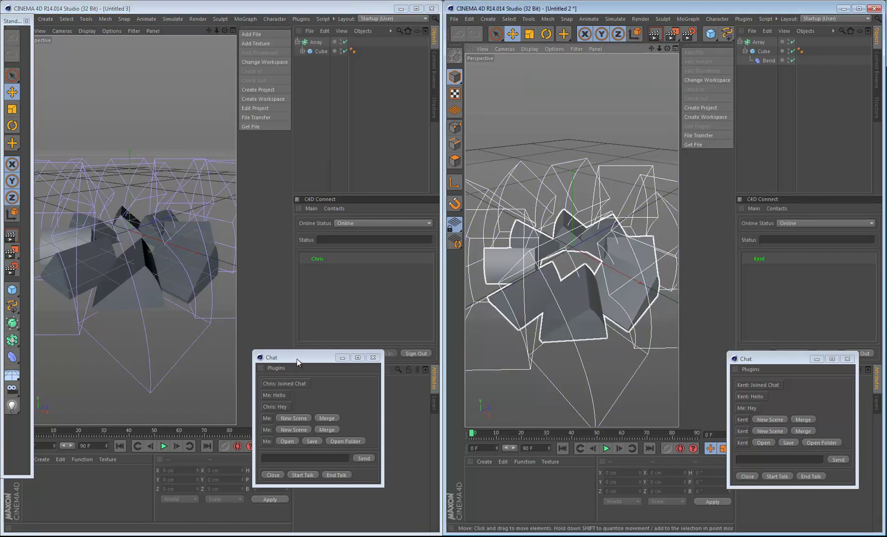
Start Screen Share from the first and second instances' chats, view the shared desktop, and close the Screen Share windows
{"action": "left_click", "coordinate": [276, 367]}
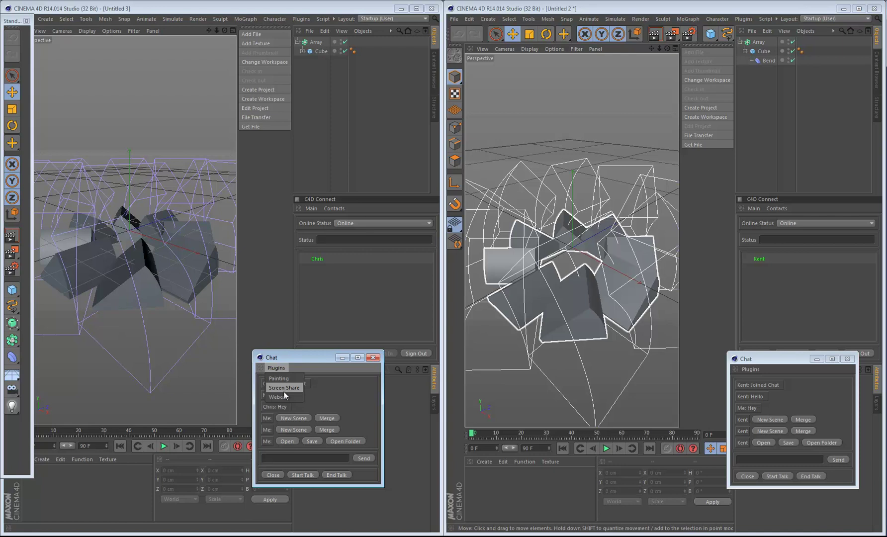
{"action": "left_click", "coordinate": [280, 388]}
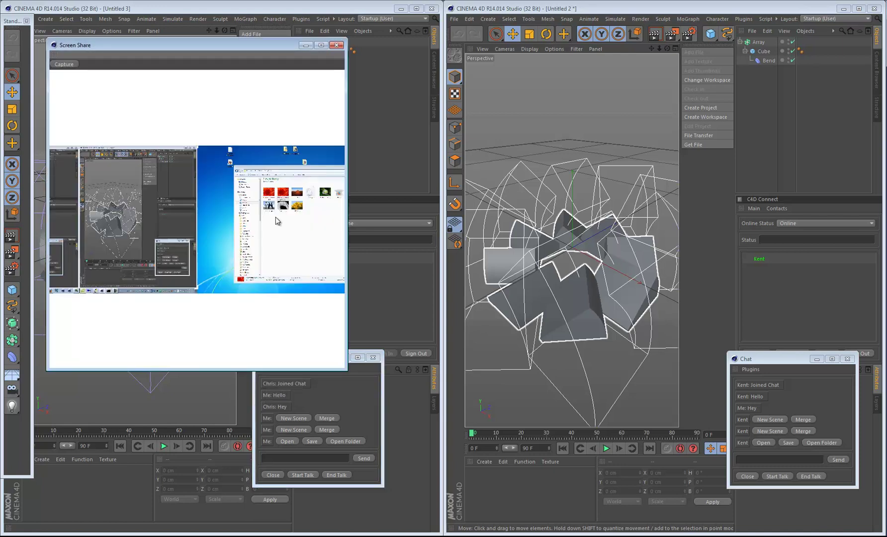
{"action": "left_click", "coordinate": [754, 370]}
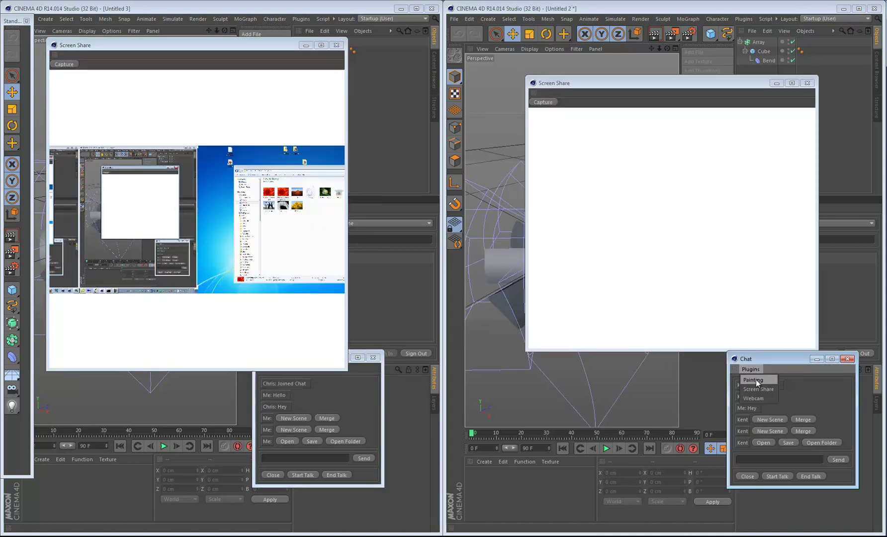
{"action": "left_click", "coordinate": [760, 390]}
{"action": "left_click_drag", "start_coordinate": [650, 83], "coordinate": [614, 58]}
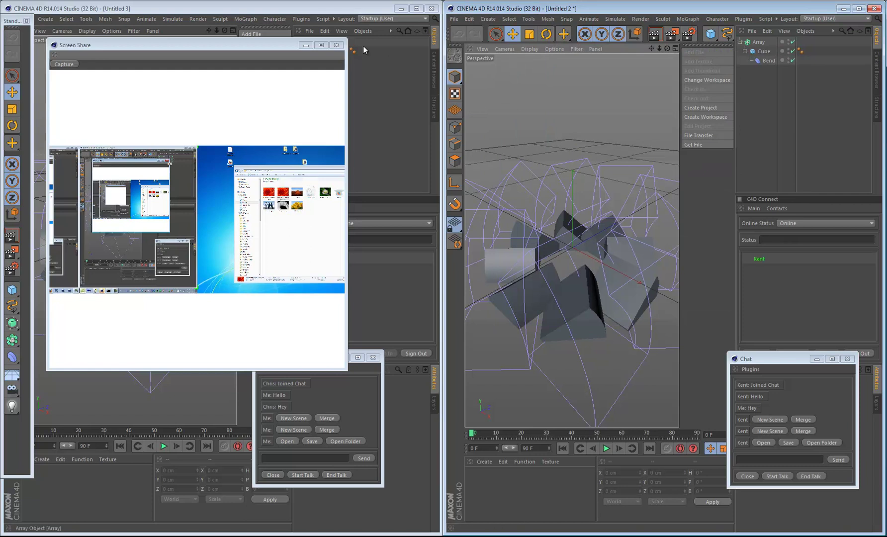
{"action": "left_click", "coordinate": [337, 45]}
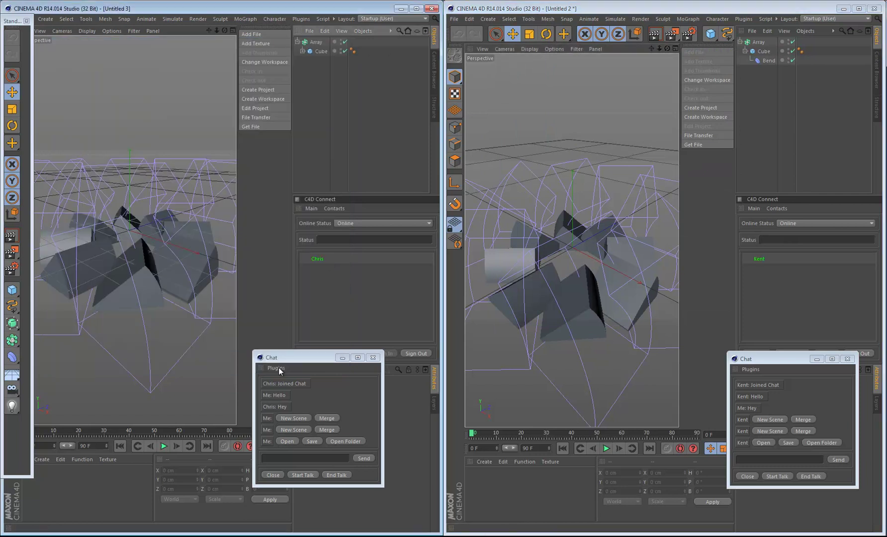
Look through the first chat's plugin choices including Webcam, and close the chat windows in both instances
{"action": "left_click", "coordinate": [277, 368]}
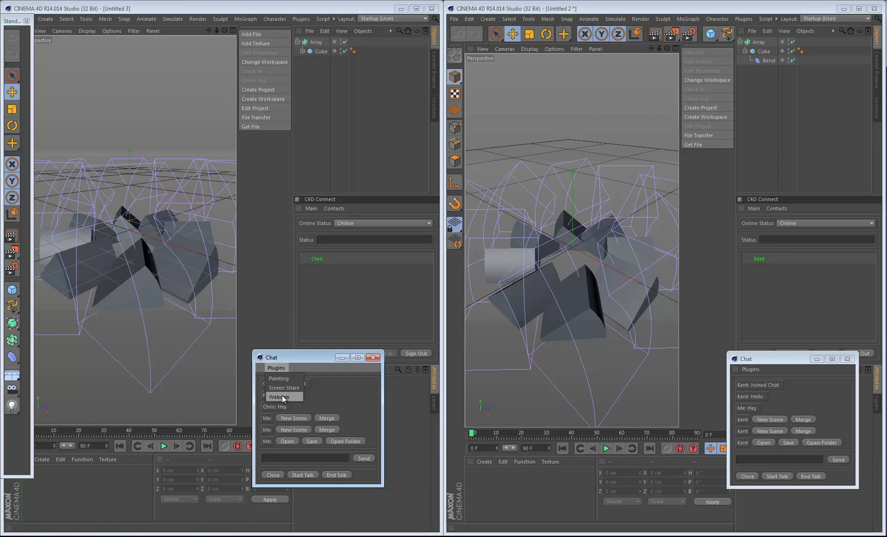
{"action": "left_click", "coordinate": [310, 363]}
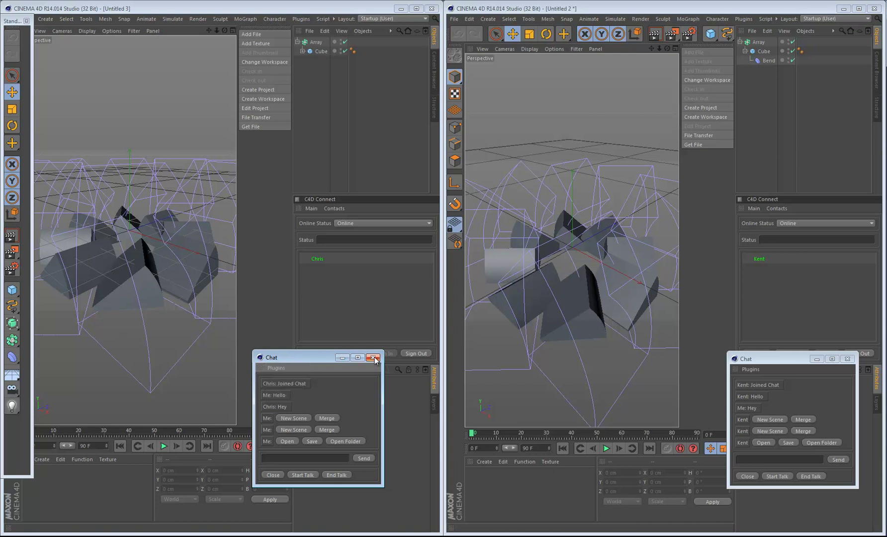
{"action": "left_click", "coordinate": [374, 359]}
{"action": "left_click", "coordinate": [848, 360]}
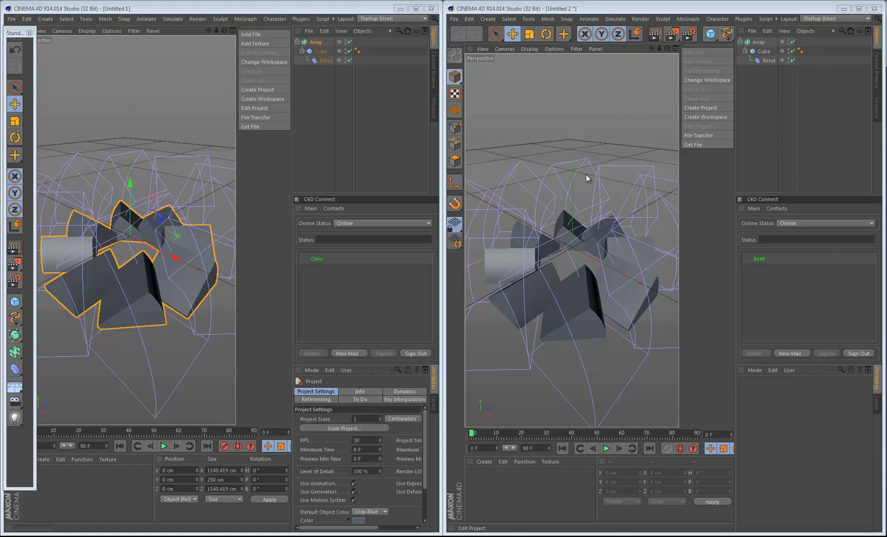
Open the workspace settings in the first instance, view the available projects, and close the dialog
{"action": "left_click", "coordinate": [254, 61]}
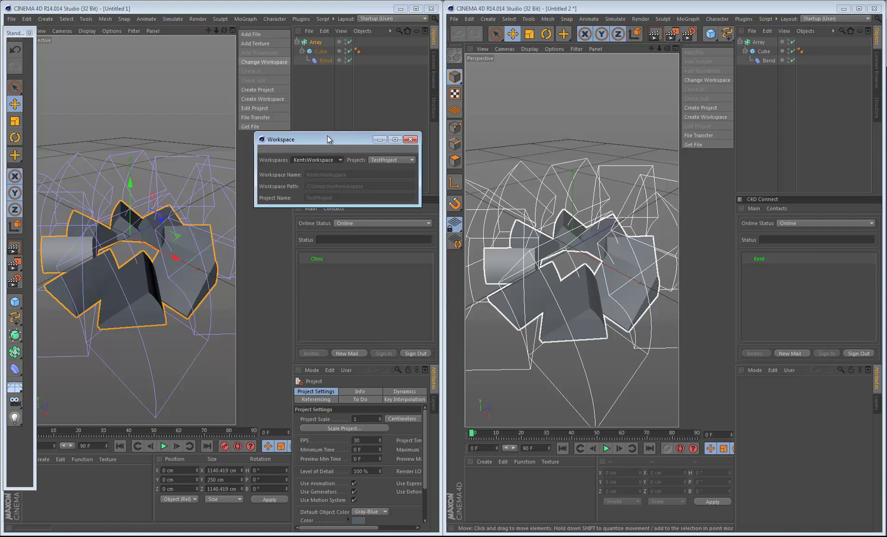
{"action": "left_click", "coordinate": [411, 160]}
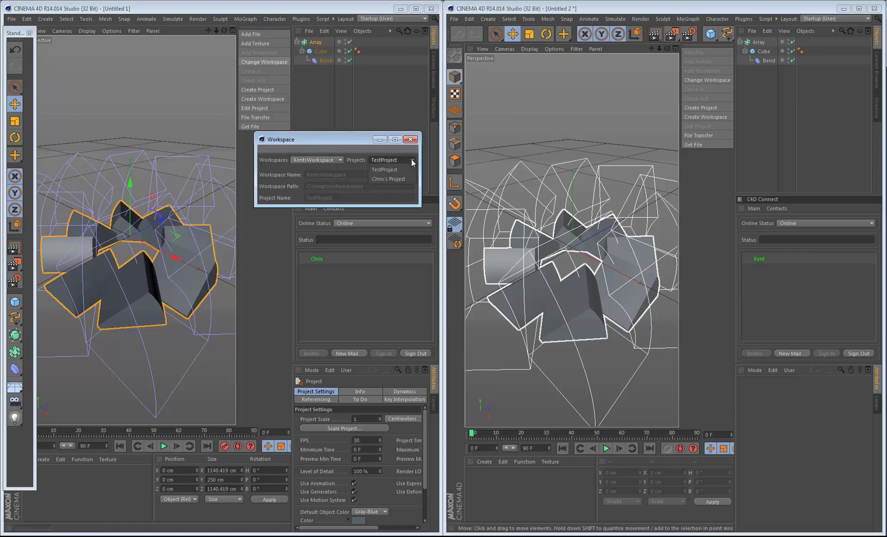
{"action": "left_click", "coordinate": [351, 146]}
{"action": "left_click", "coordinate": [410, 140]}
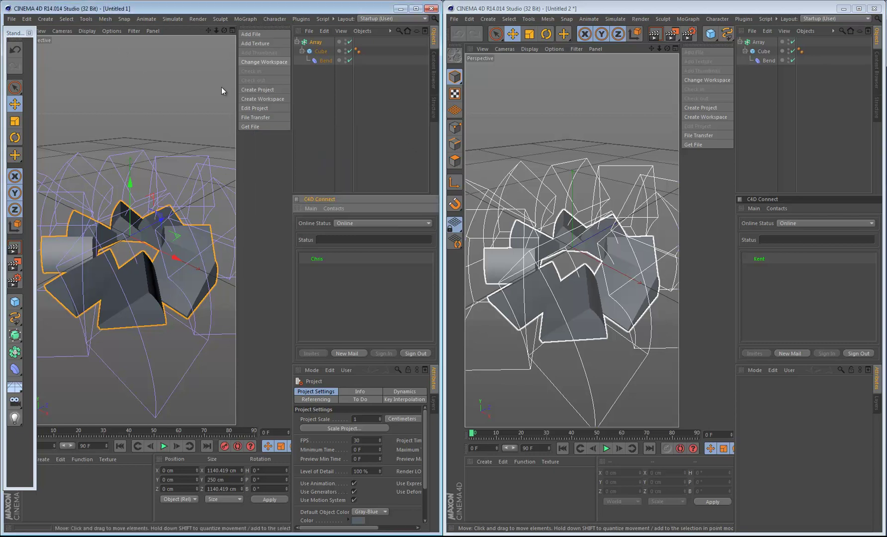
Open TestProject's settings for editing in the first instance, review its description and member permissions, and close them
{"action": "left_click", "coordinate": [250, 108]}
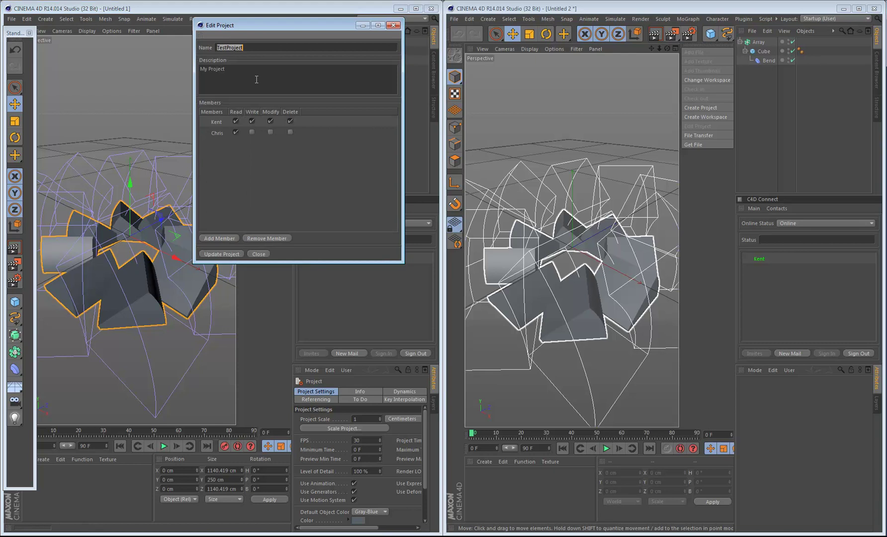
{"action": "key", "text": "Tab"}
{"action": "left_click", "coordinate": [258, 253]}
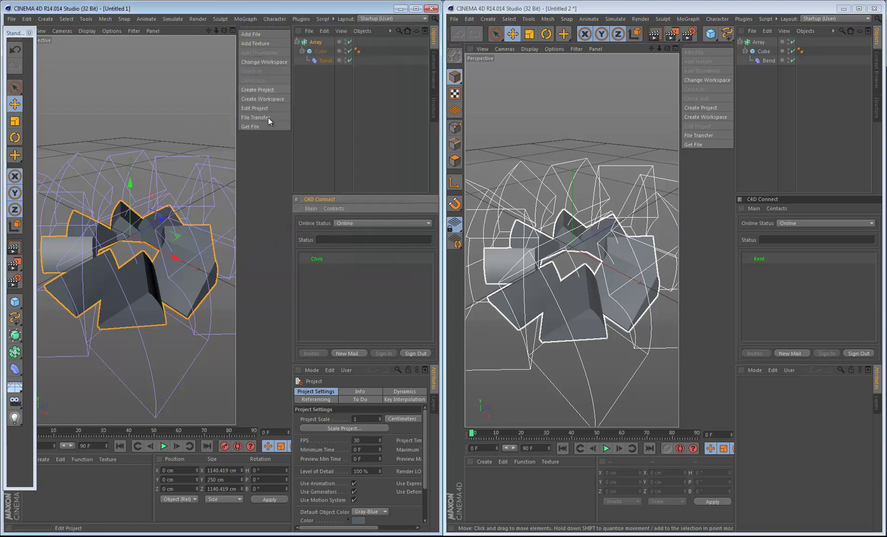
Add the first instance's scene to TestProject as SomeCubes, check its upload progress, and close the transfer window
{"action": "left_click", "coordinate": [245, 34]}
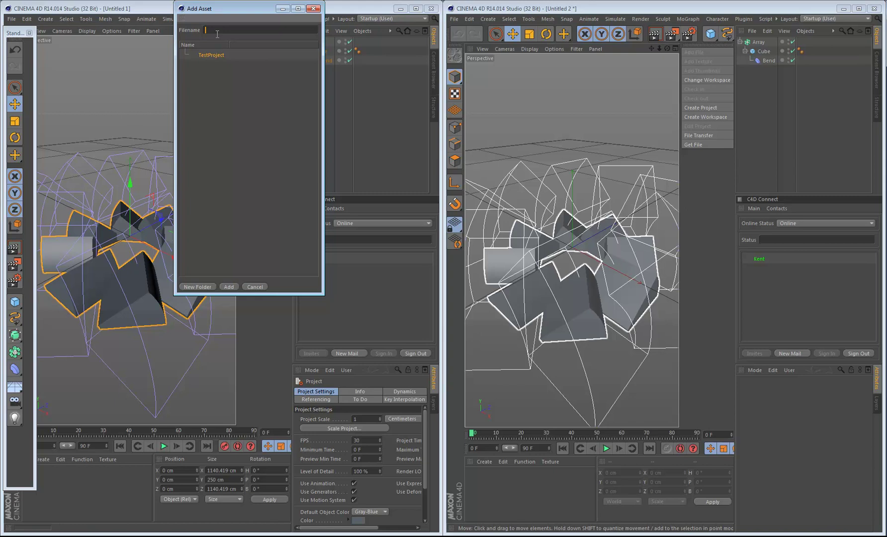
{"action": "type", "text": "SomeCube"}
{"action": "key", "text": "BackSpace"}
{"action": "key", "text": "BackSpace"}
{"action": "key", "text": "BackSpace"}
{"action": "type", "text": "ubes"}
{"action": "left_click", "coordinate": [230, 286]}
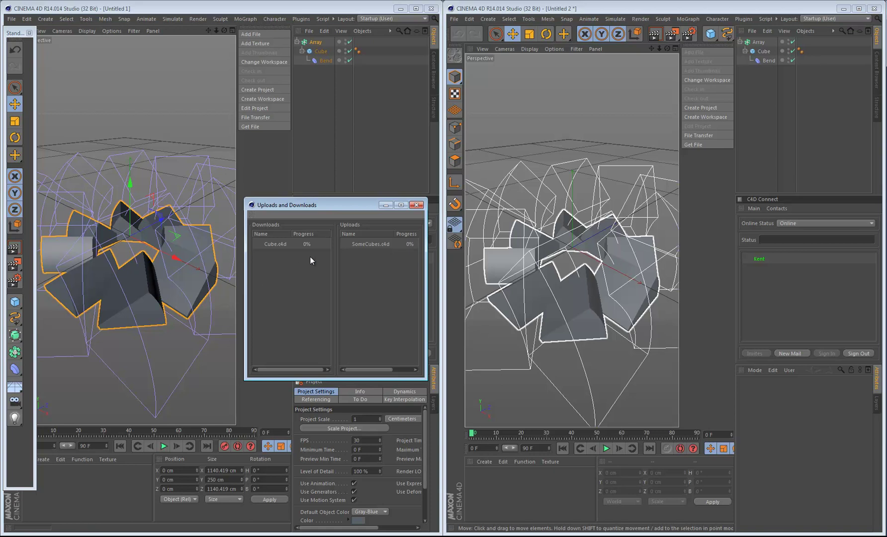
{"action": "left_click_drag", "start_coordinate": [332, 205], "coordinate": [287, 188]}
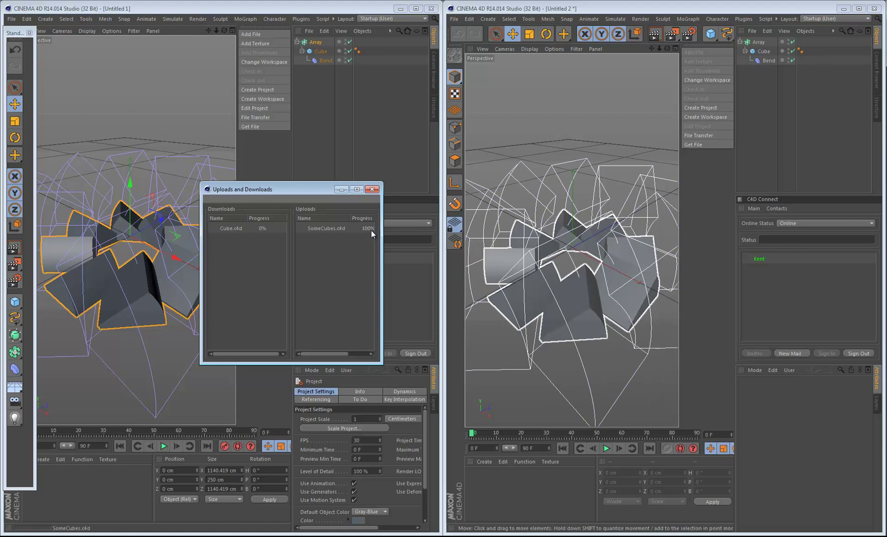
{"action": "left_click_drag", "start_coordinate": [382, 232], "coordinate": [412, 227]}
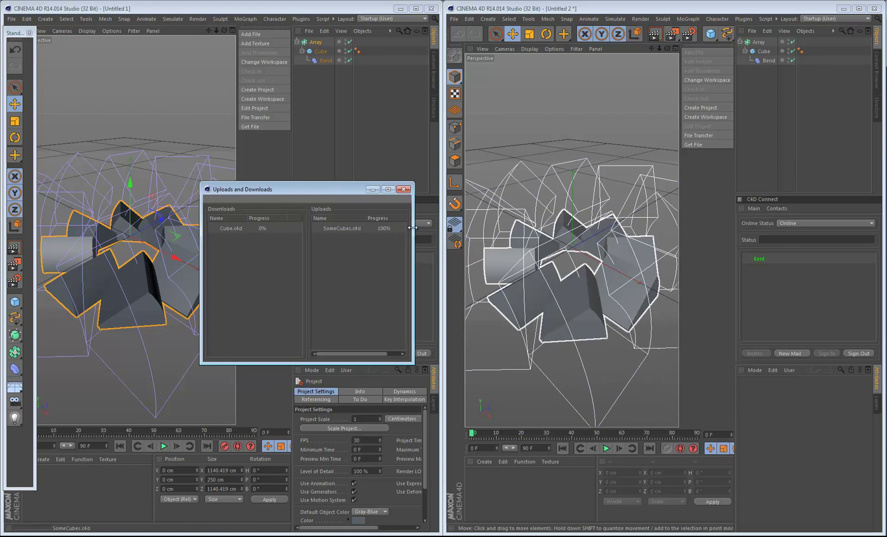
{"action": "left_click", "coordinate": [403, 190]}
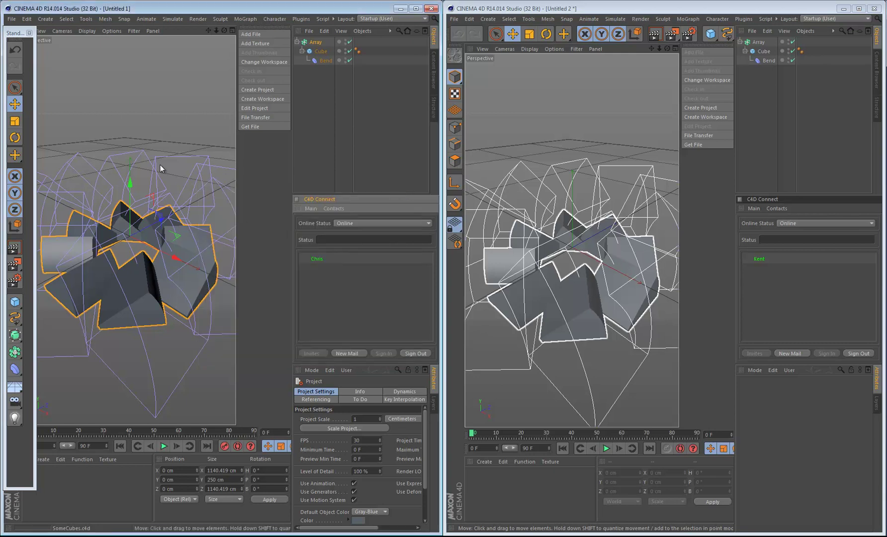
Open the Asset View in the second instance, enlarge its window, and expand TestProject to list its files
{"action": "left_click", "coordinate": [647, 8]}
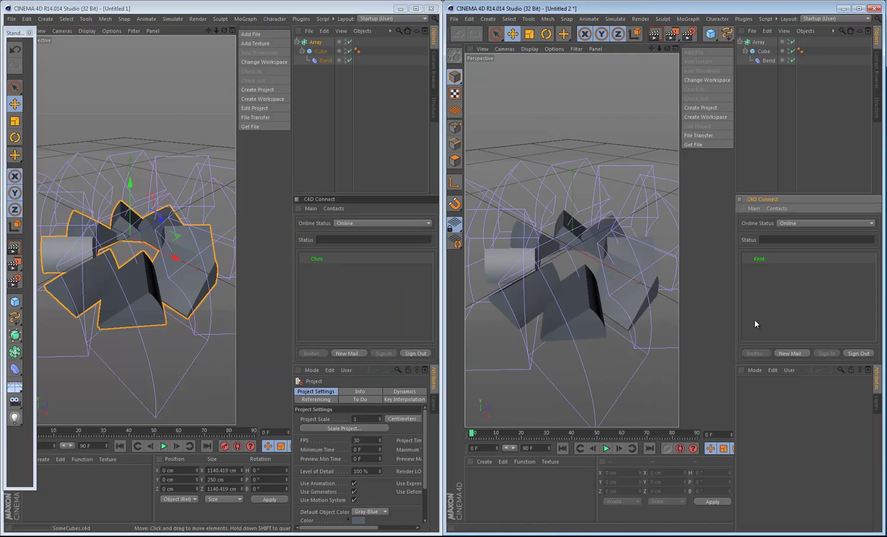
{"action": "left_click", "coordinate": [692, 145]}
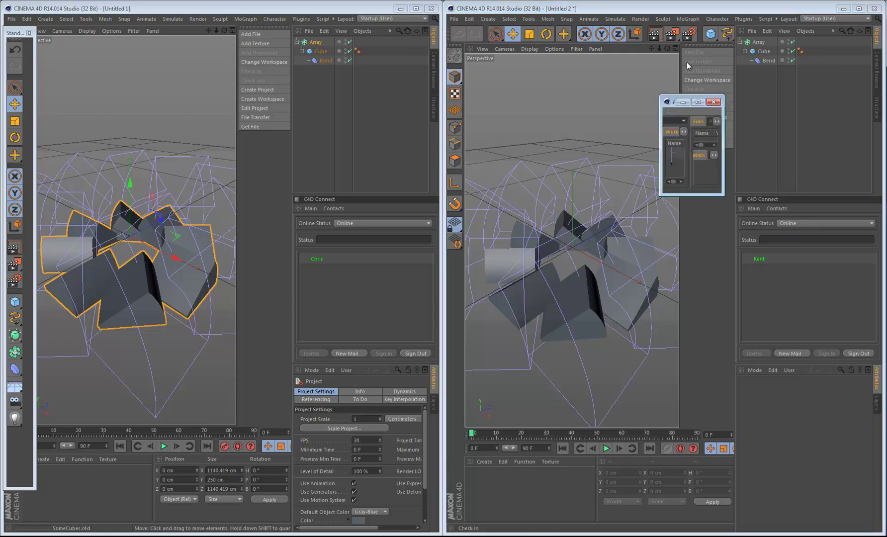
{"action": "left_click_drag", "start_coordinate": [535, 39], "coordinate": [439, 20]}
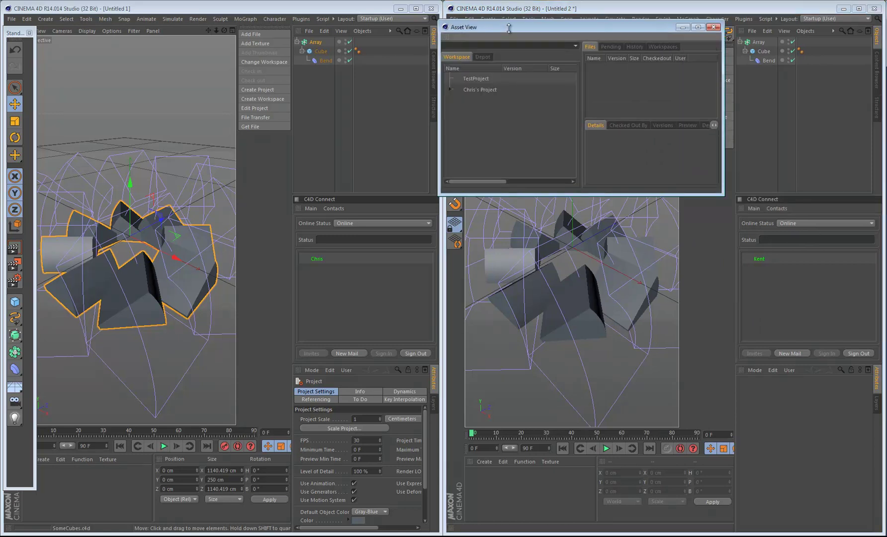
{"action": "left_click_drag", "start_coordinate": [508, 29], "coordinate": [616, 53]}
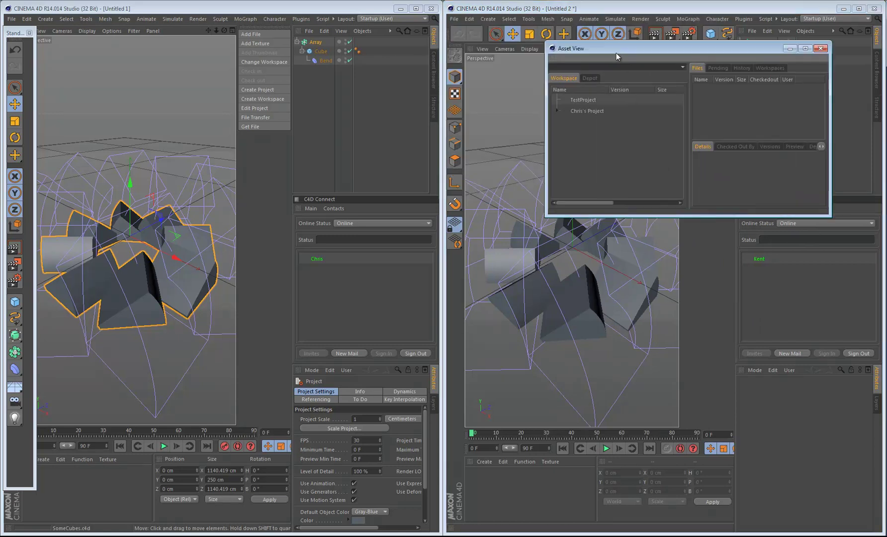
{"action": "left_click", "coordinate": [556, 111]}
{"action": "left_click", "coordinate": [556, 111]}
{"action": "left_click", "coordinate": [584, 99]}
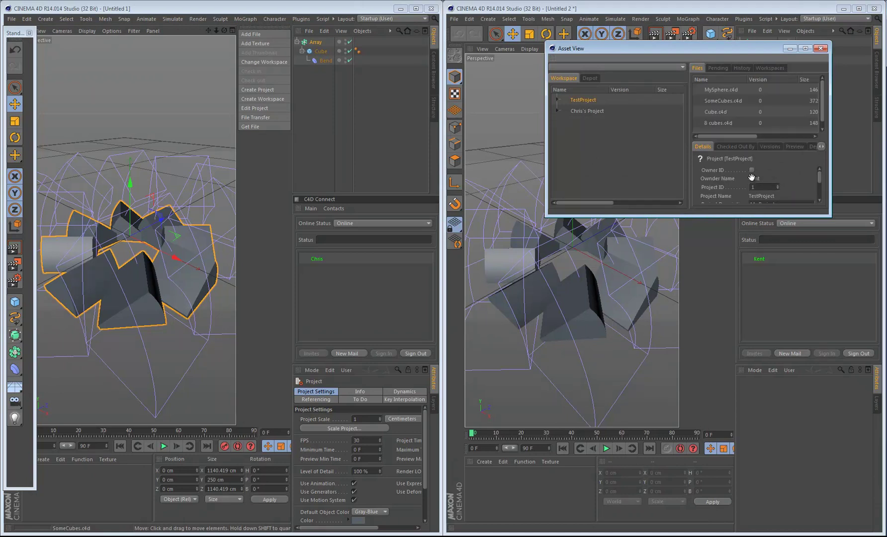
{"action": "left_click", "coordinate": [557, 99]}
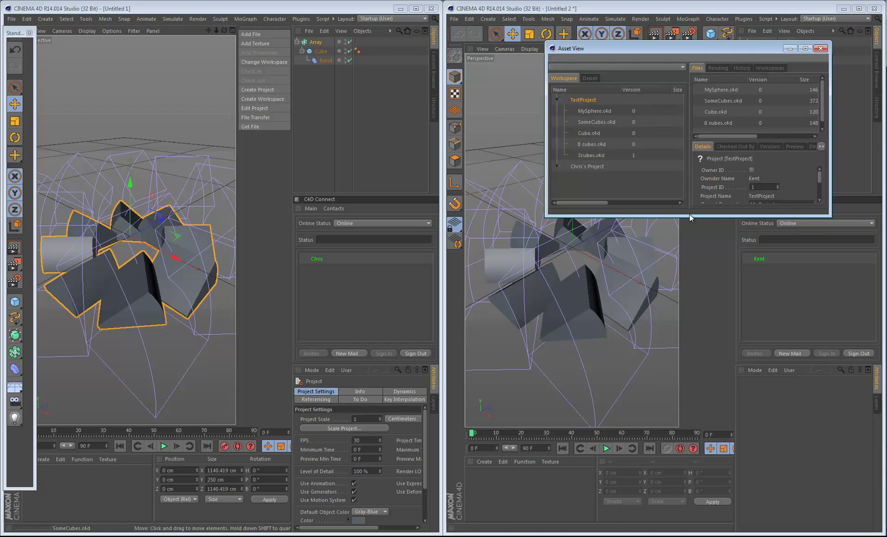
{"action": "left_click_drag", "start_coordinate": [688, 215], "coordinate": [688, 302]}
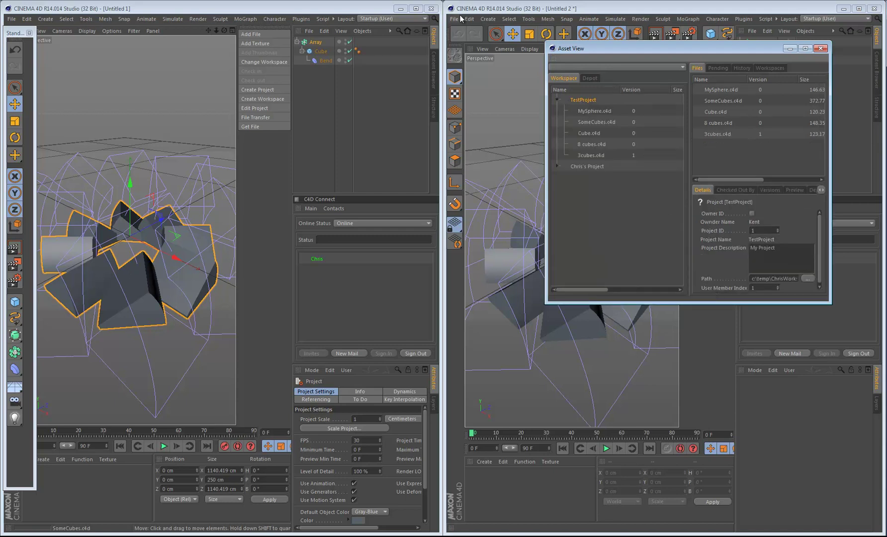
Close all open scenes in the second instance without saving the changes
{"action": "left_click", "coordinate": [548, 9]}
{"action": "left_click", "coordinate": [456, 20]}
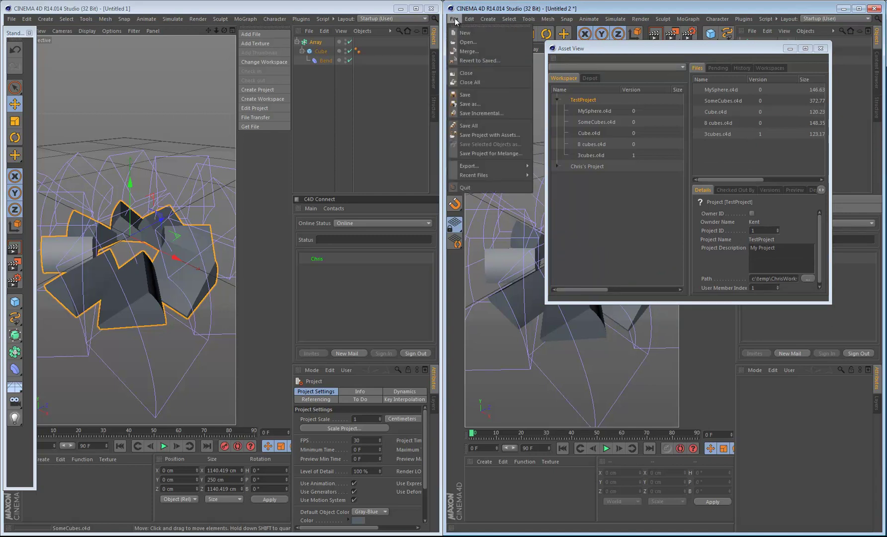
{"action": "left_click", "coordinate": [476, 81]}
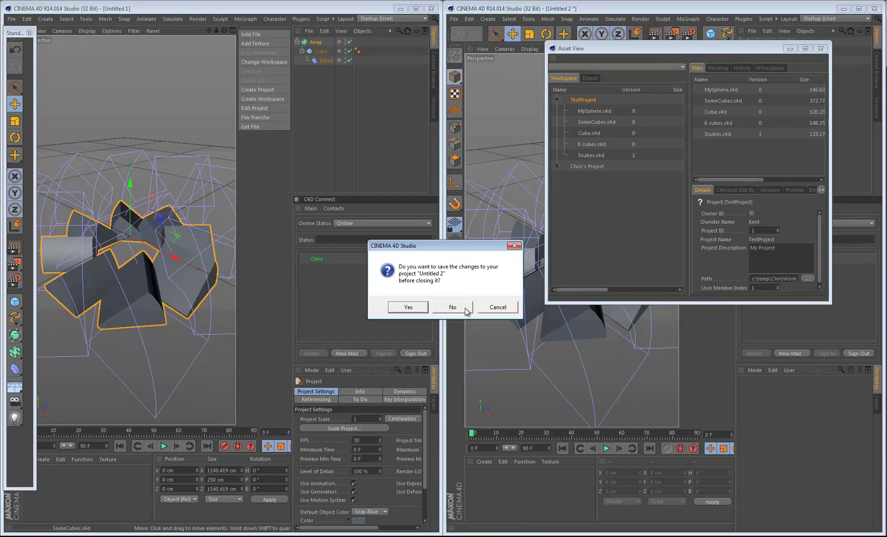
{"action": "left_click", "coordinate": [464, 307]}
{"action": "left_click", "coordinate": [465, 308]}
Open SomeCubes.c4d from TestProject in the second instance and close the transfer window
{"action": "left_click_drag", "start_coordinate": [604, 52], "coordinate": [651, 176]}
{"action": "left_click", "coordinate": [637, 247]}
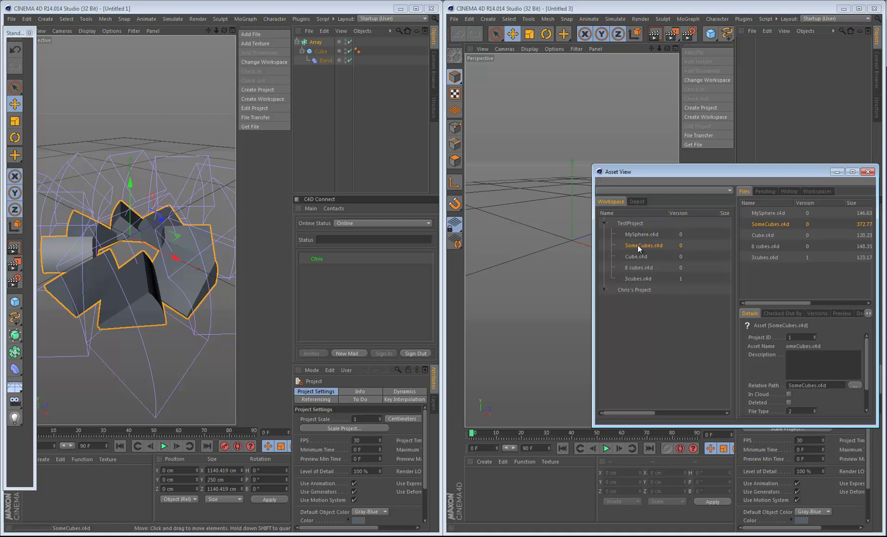
{"action": "double_click", "coordinate": [637, 244]}
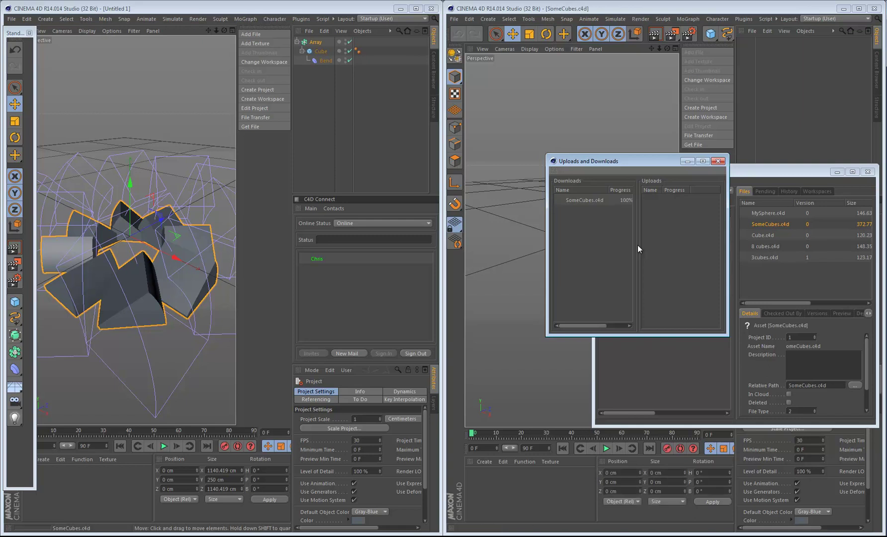
{"action": "left_click", "coordinate": [718, 160]}
Get SomeCubes.c4d as a reference in the second instance's scene, expand the XRef object, and minimize the Asset View
{"action": "left_click_drag", "start_coordinate": [678, 176], "coordinate": [677, 214]}
{"action": "right_click", "coordinate": [639, 288]}
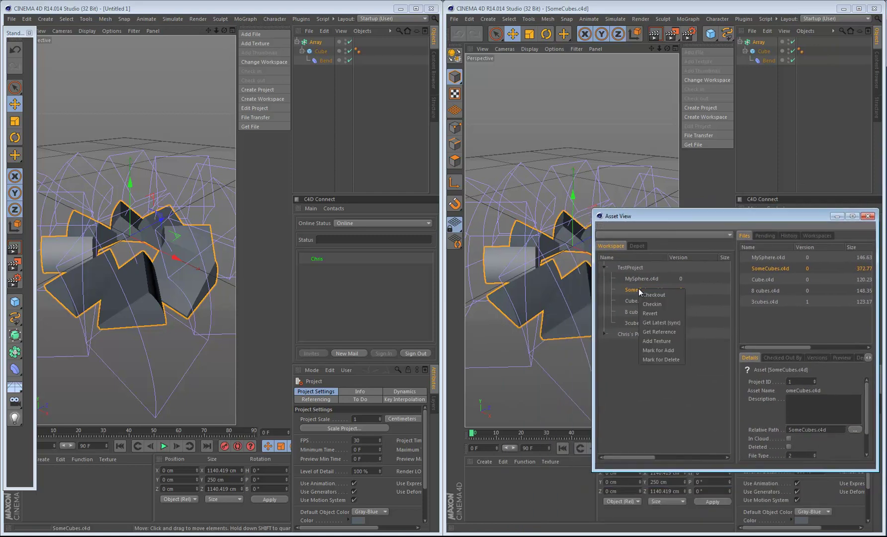
{"action": "left_click", "coordinate": [657, 330]}
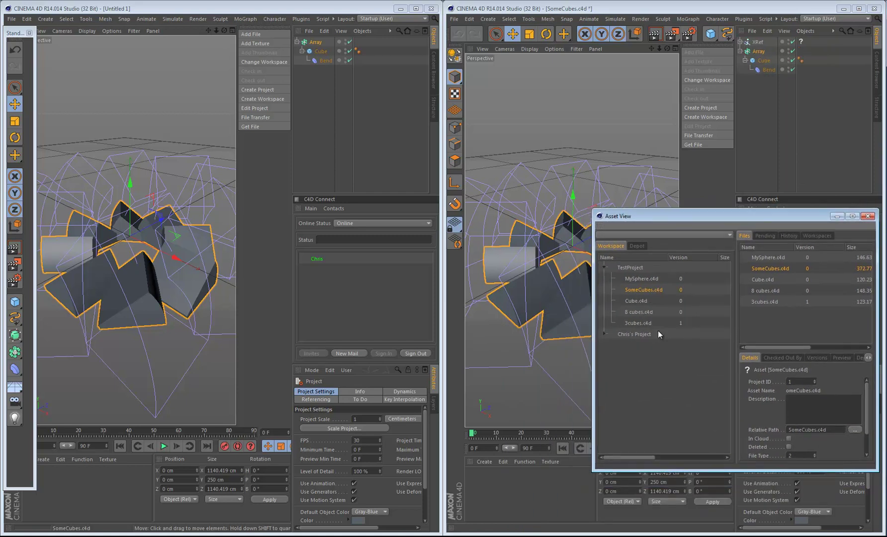
{"action": "left_click", "coordinate": [740, 42]}
{"action": "left_click_drag", "start_coordinate": [810, 218], "coordinate": [578, 106]}
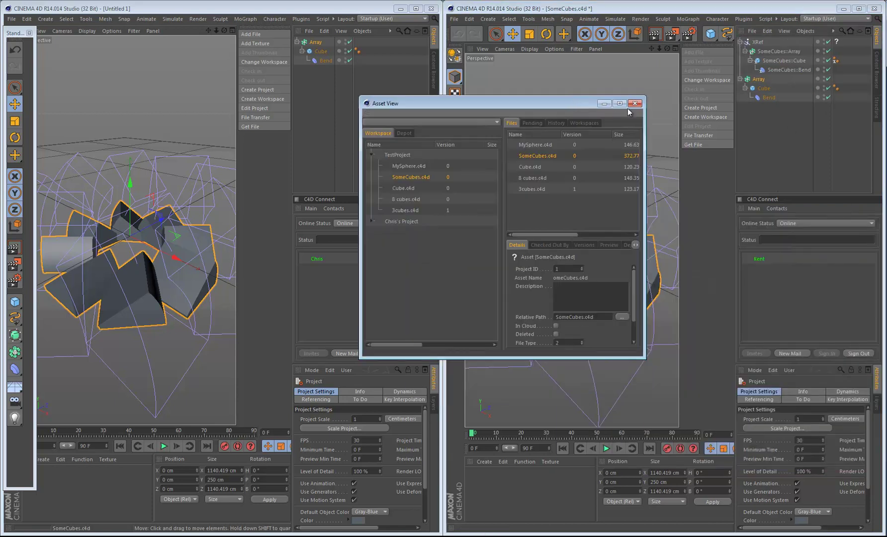
{"action": "left_click", "coordinate": [604, 103]}
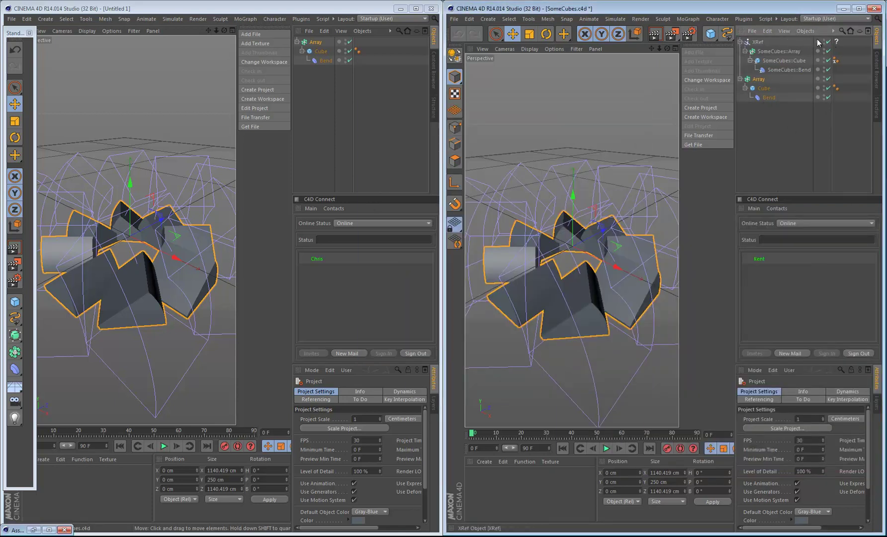
Inspect the full path in the XRef's reference tag, download the referenced file, and close the transfer window
{"action": "left_click", "coordinate": [837, 41]}
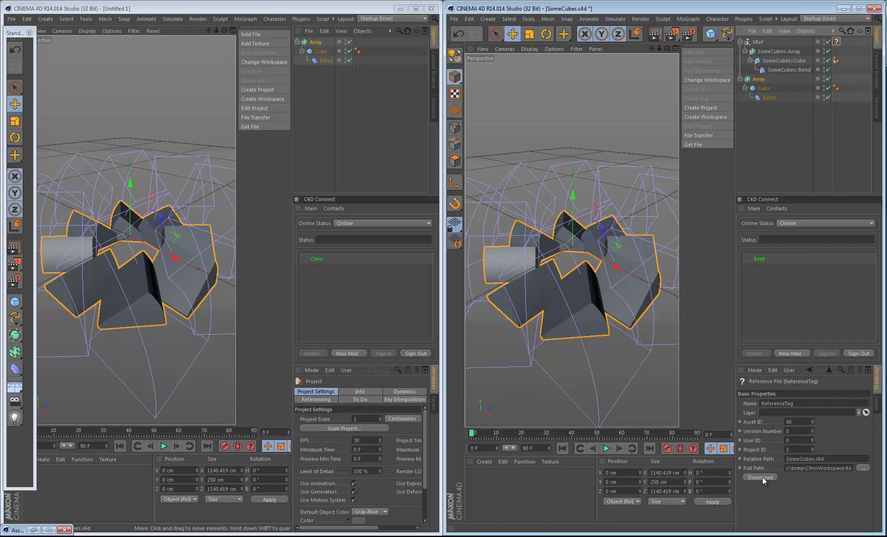
{"action": "left_click_drag", "start_coordinate": [795, 468], "coordinate": [878, 469]}
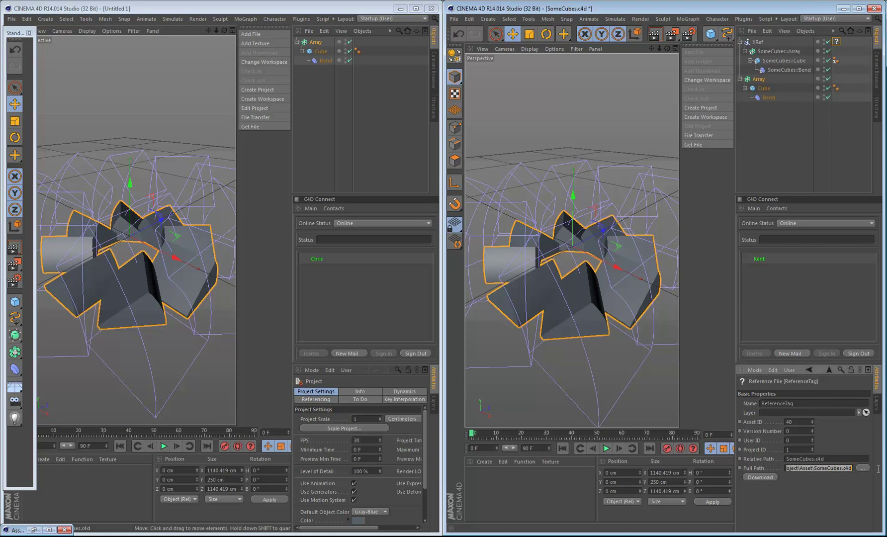
{"action": "left_click", "coordinate": [844, 468]}
{"action": "key", "text": "Home"}
{"action": "left_click", "coordinate": [753, 476]}
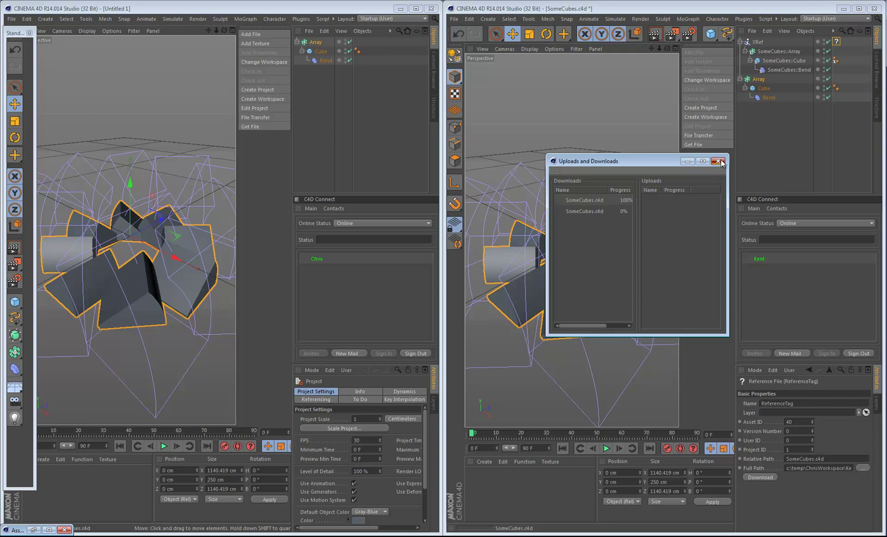
{"action": "left_click", "coordinate": [717, 161]}
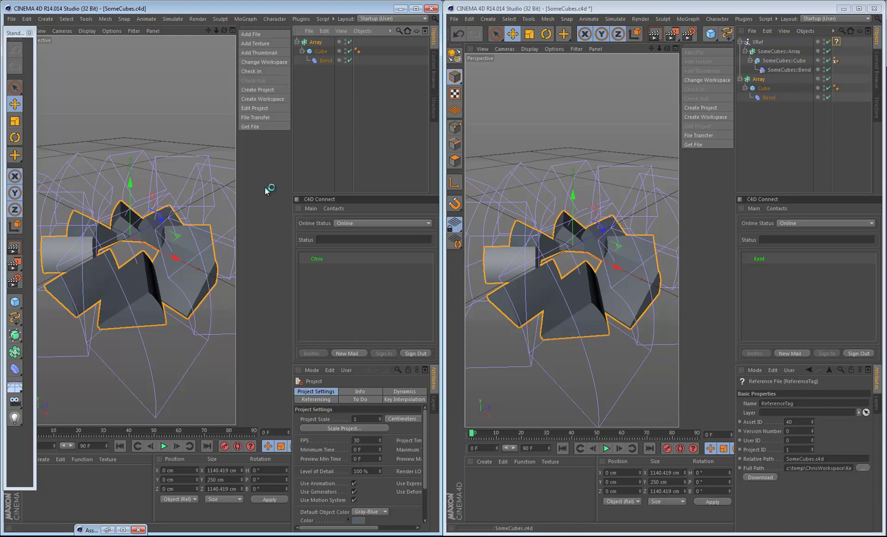
Examine the checkout status and user of SomeCubes.c4d in the second instance's widened Asset View, and close it
{"action": "left_click", "coordinate": [715, 7]}
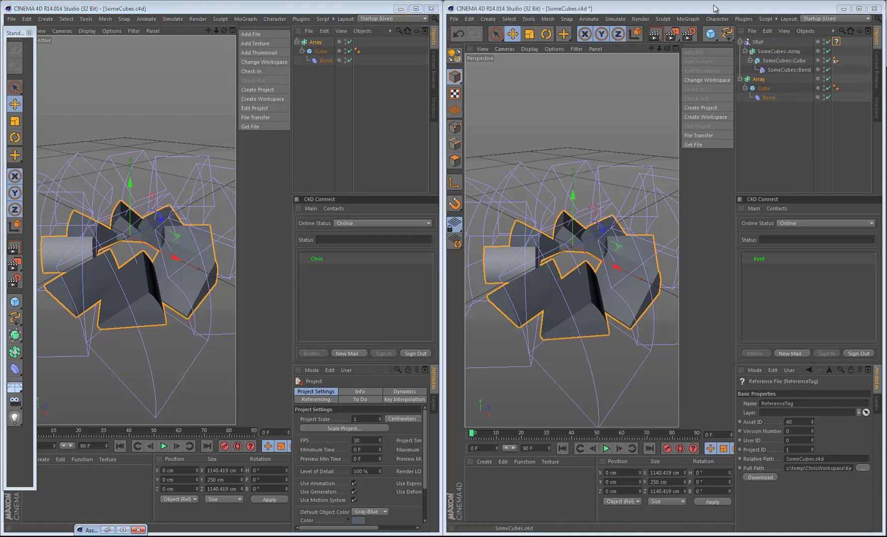
{"action": "left_click", "coordinate": [694, 145]}
{"action": "left_click_drag", "start_coordinate": [505, 103], "coordinate": [657, 85]}
{"action": "left_click", "coordinate": [556, 136]}
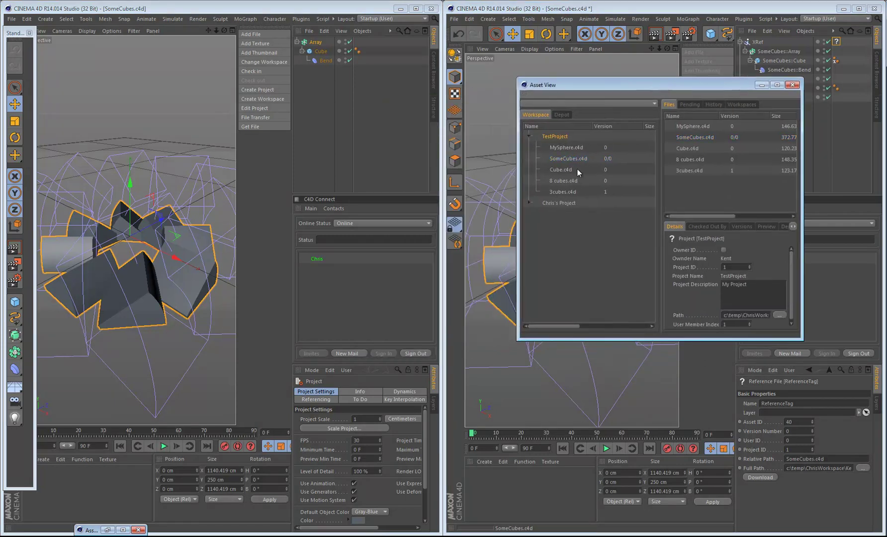
{"action": "left_click", "coordinate": [553, 148]}
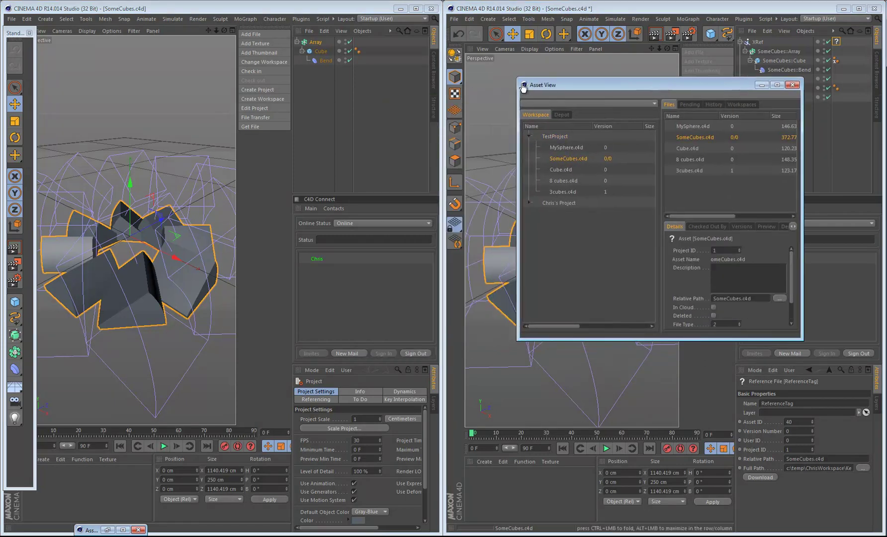
{"action": "left_click_drag", "start_coordinate": [517, 77], "coordinate": [241, 34]}
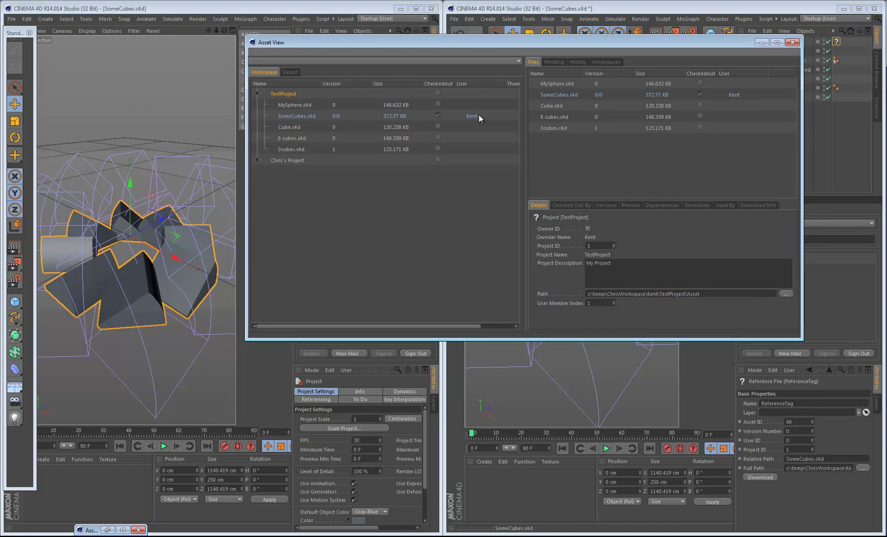
{"action": "left_click", "coordinate": [791, 42]}
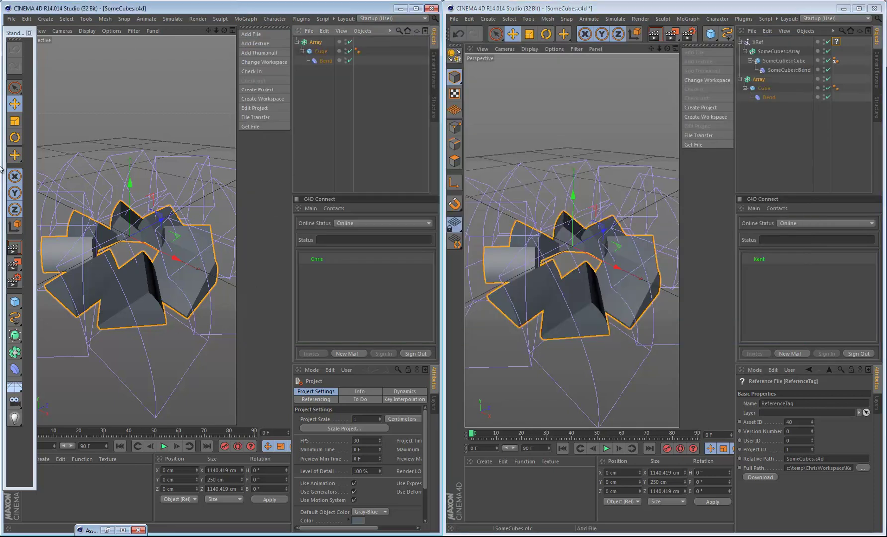
Add a sphere raised to about 365 cm in Y to the first instance's scene, and check in SomeCubes.c4d
{"action": "left_click_drag", "start_coordinate": [15, 304], "coordinate": [190, 334]}
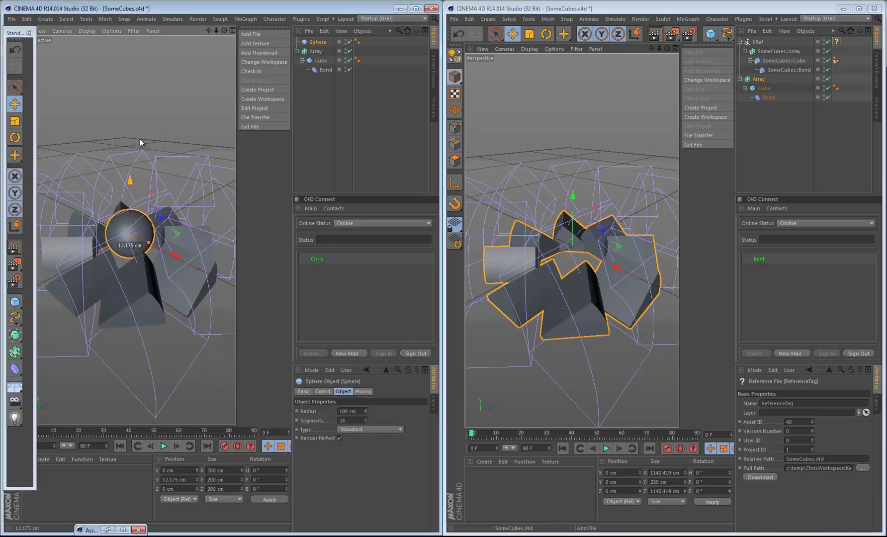
{"action": "left_click_drag", "start_coordinate": [130, 182], "coordinate": [134, 82]}
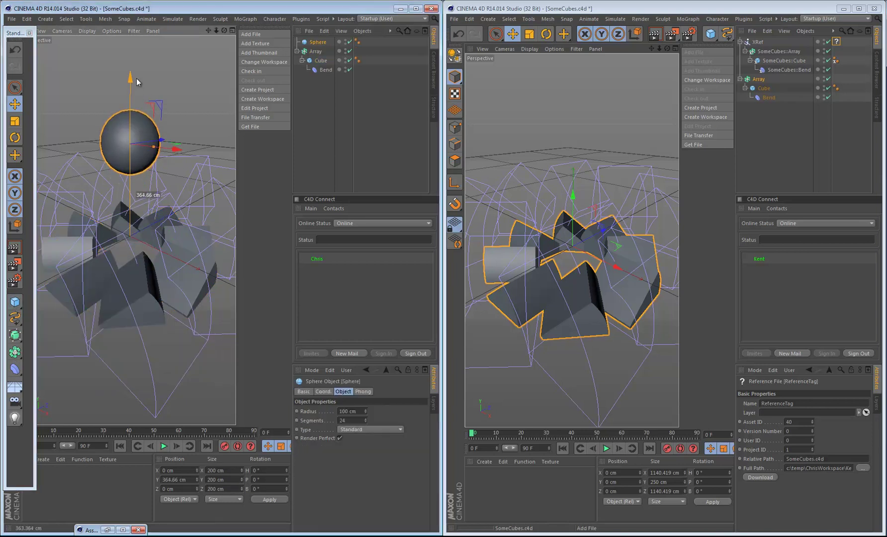
{"action": "left_click", "coordinate": [251, 71]}
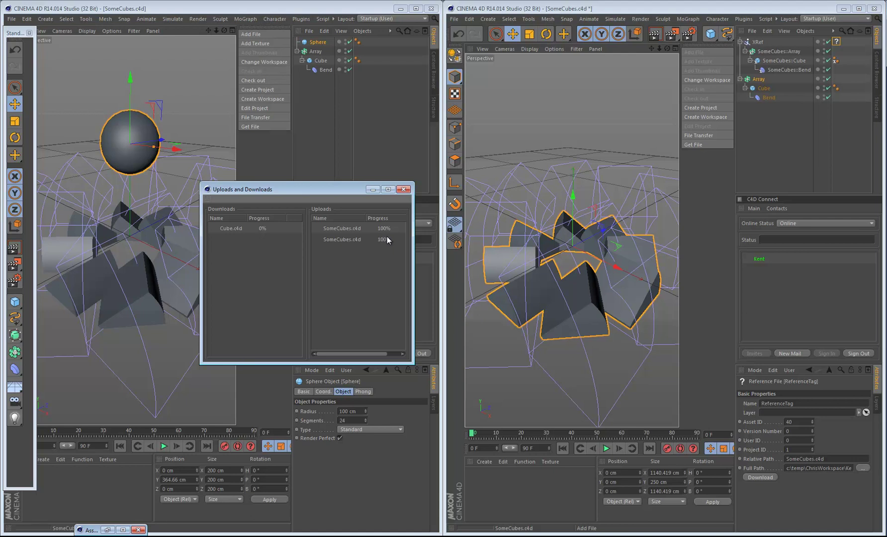
{"action": "left_click", "coordinate": [405, 189]}
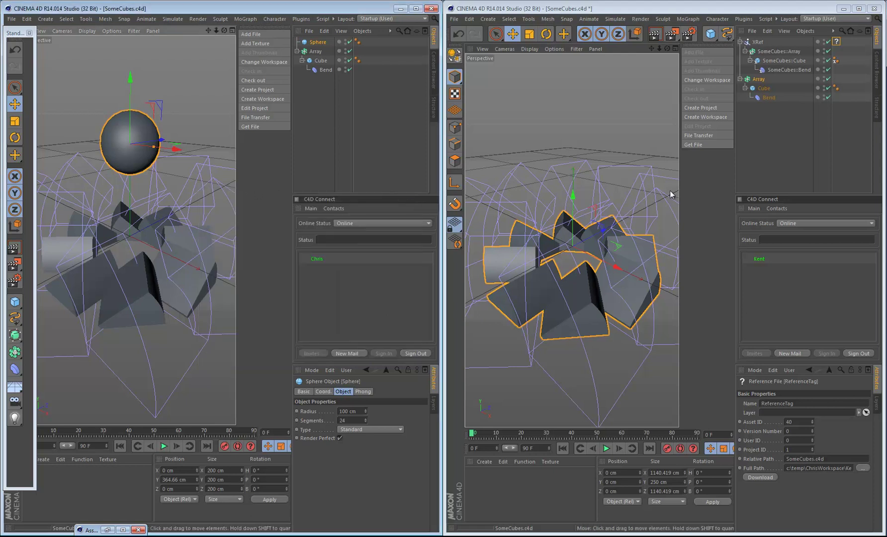
Examine the checkout status and details of 3cubes.c4d and SomeCubes.c4d under TestProject in the second instance's Asset View, and close it
{"action": "left_click", "coordinate": [694, 145]}
{"action": "left_click_drag", "start_coordinate": [354, 37], "coordinate": [235, 50]}
{"action": "left_click", "coordinate": [158, 103]}
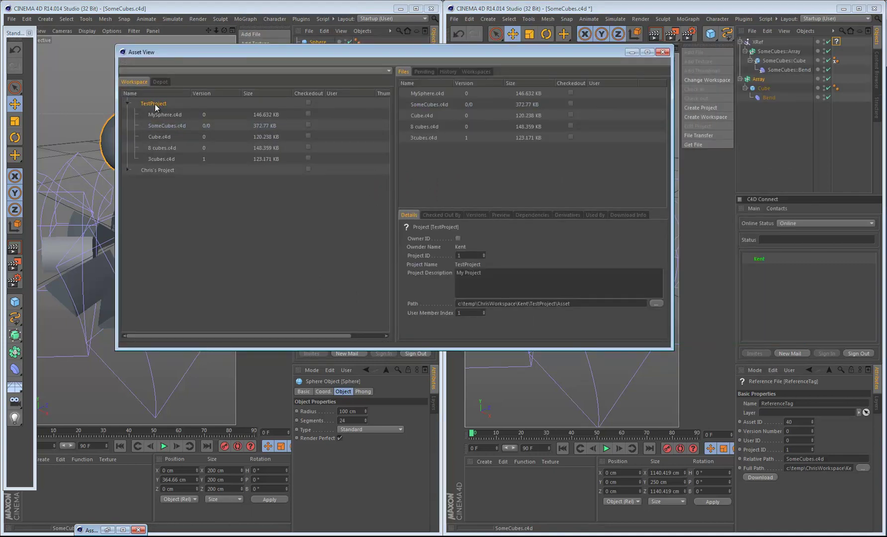
{"action": "left_click", "coordinate": [167, 159]}
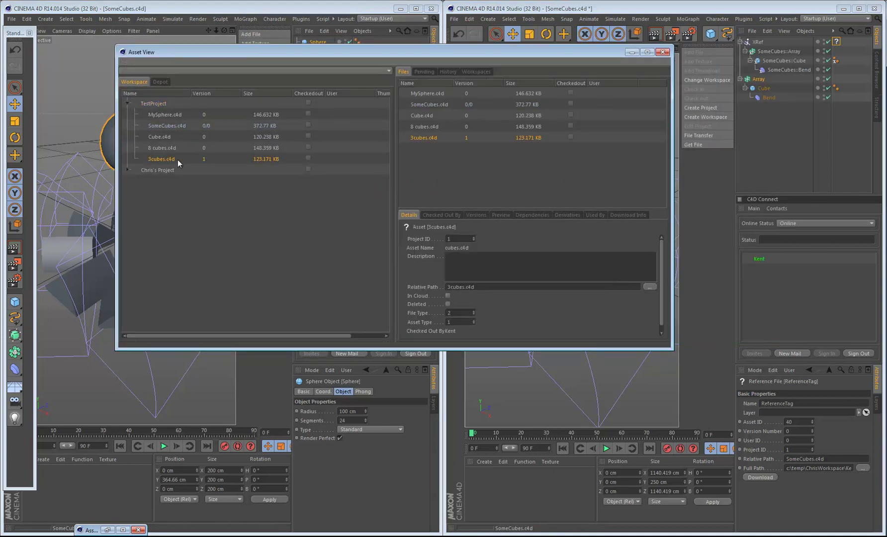
{"action": "left_click", "coordinate": [152, 104]}
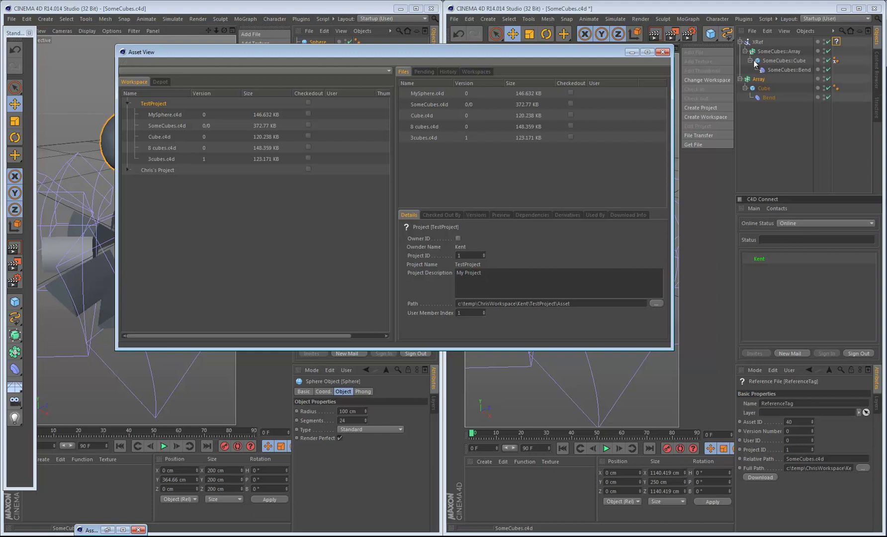
{"action": "left_click", "coordinate": [158, 126]}
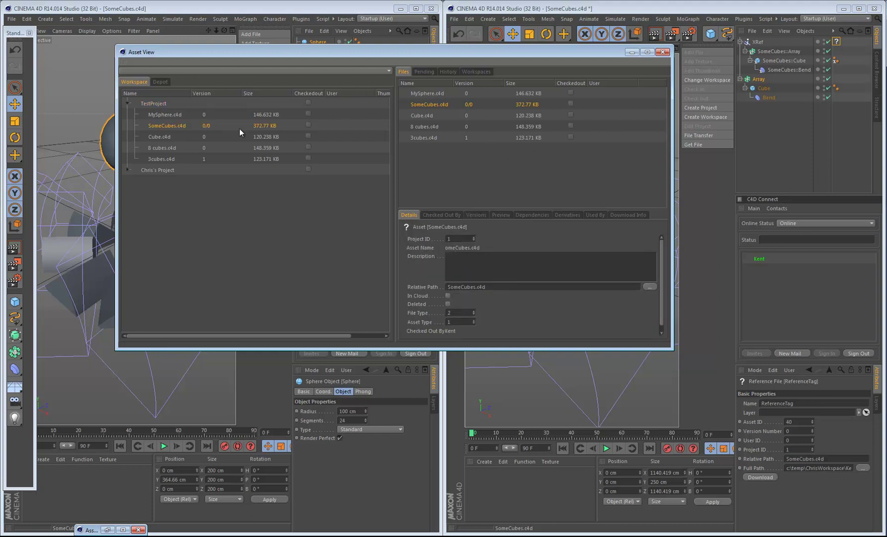
{"action": "left_click", "coordinate": [152, 105]}
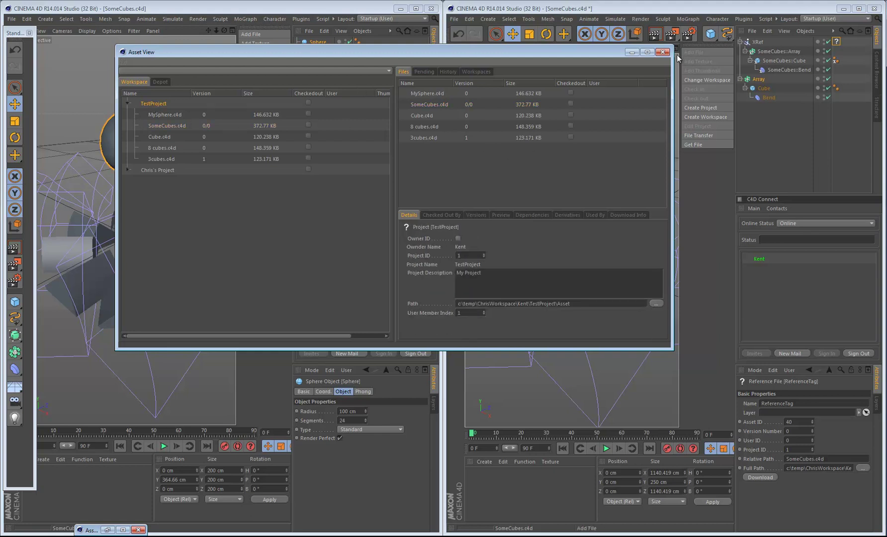
{"action": "left_click", "coordinate": [663, 52]}
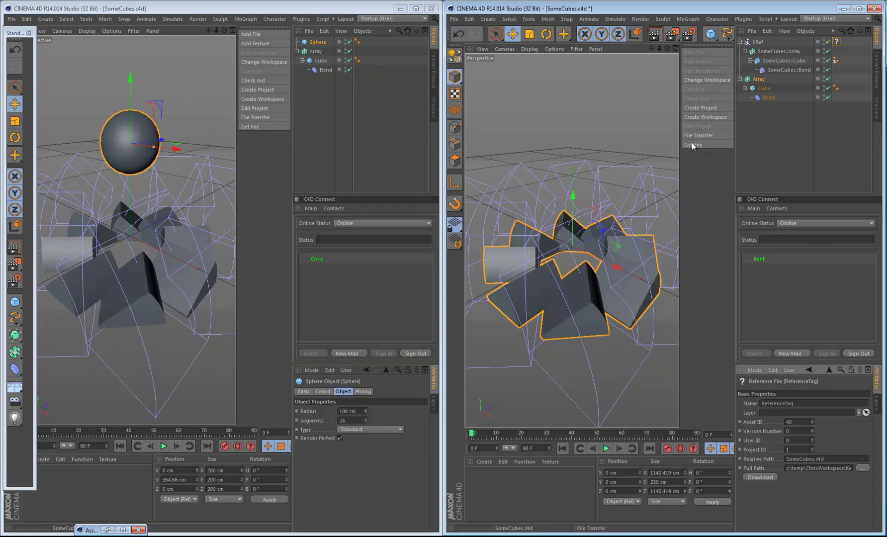
Close all open projects in the second instance without saving the changes
{"action": "left_click", "coordinate": [454, 19]}
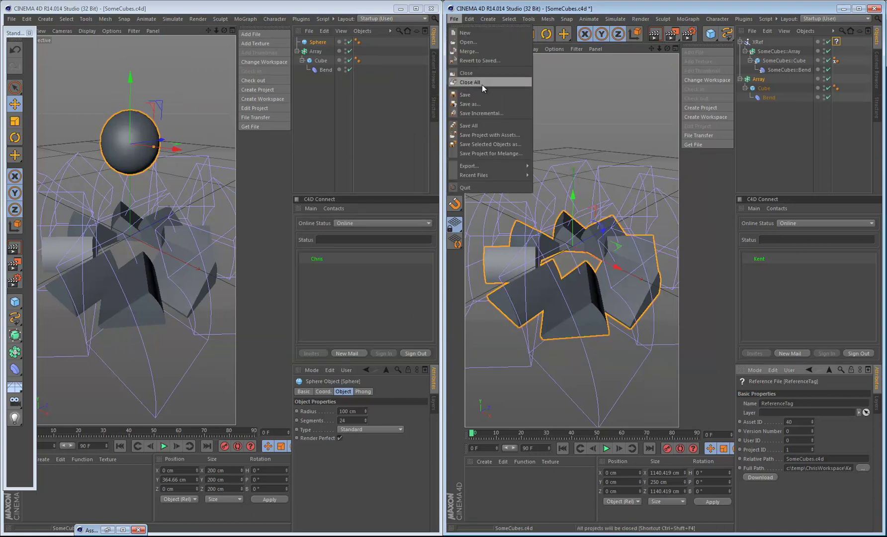
{"action": "left_click", "coordinate": [477, 83]}
{"action": "left_click", "coordinate": [452, 307]}
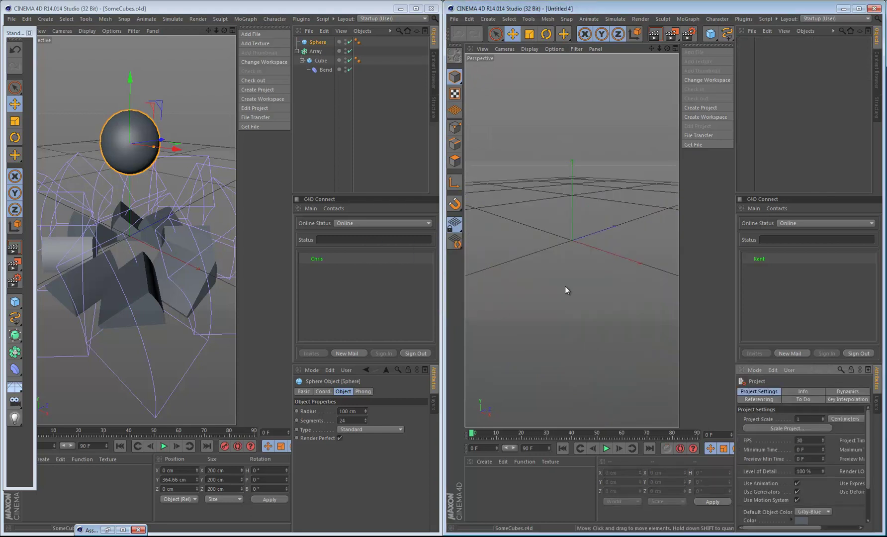
Open SomeCubes.c4d from TestProject in the second instance and minimize the Asset View and transfer windows
{"action": "left_click", "coordinate": [696, 144]}
{"action": "double_click", "coordinate": [169, 126]}
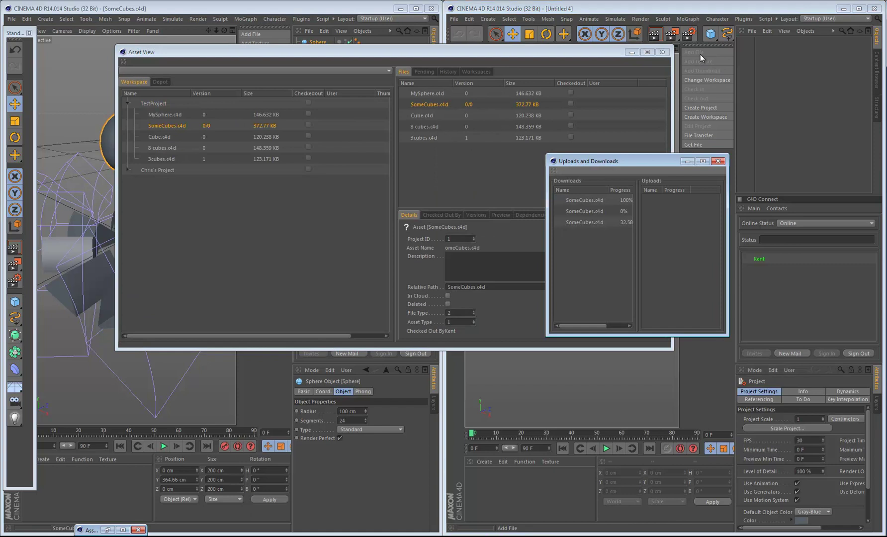
{"action": "left_click", "coordinate": [631, 52]}
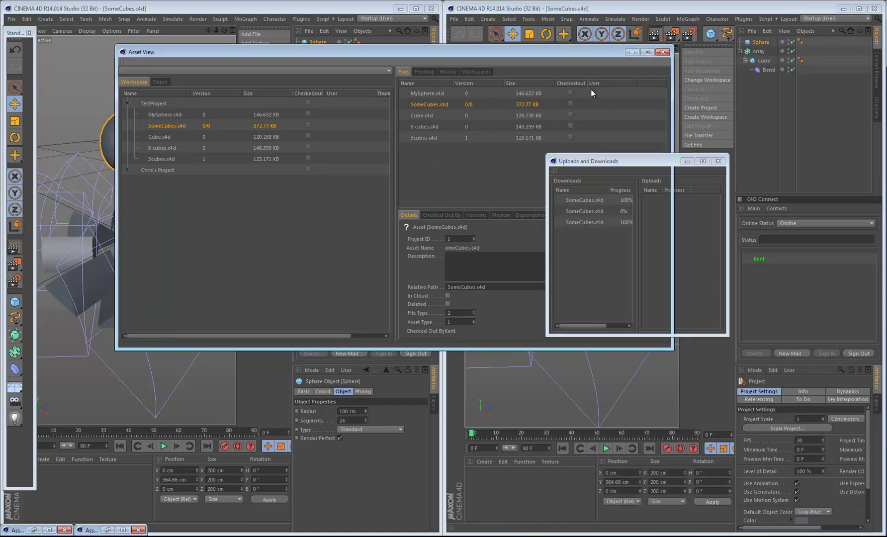
{"action": "left_click", "coordinate": [686, 161]}
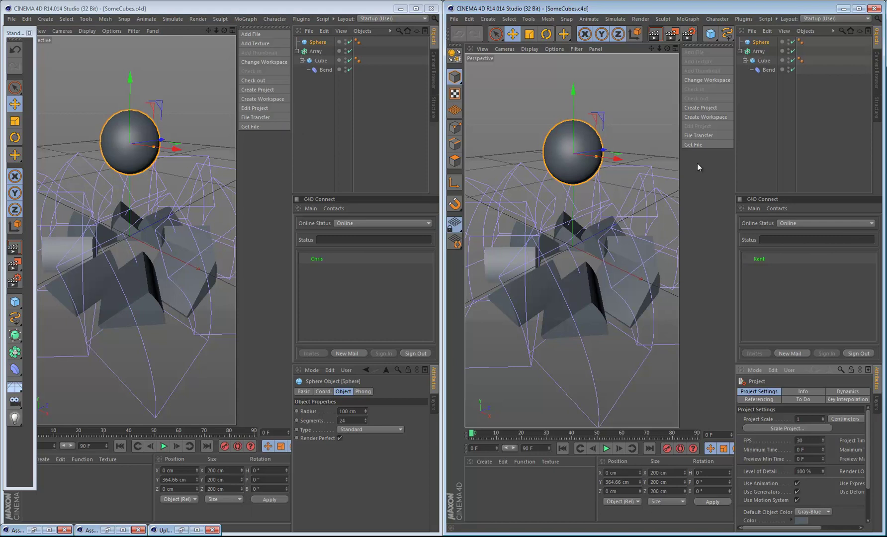
Update TestProject with write permission for its second member, and review the project in the second instance's Asset View
{"action": "left_click", "coordinate": [253, 107]}
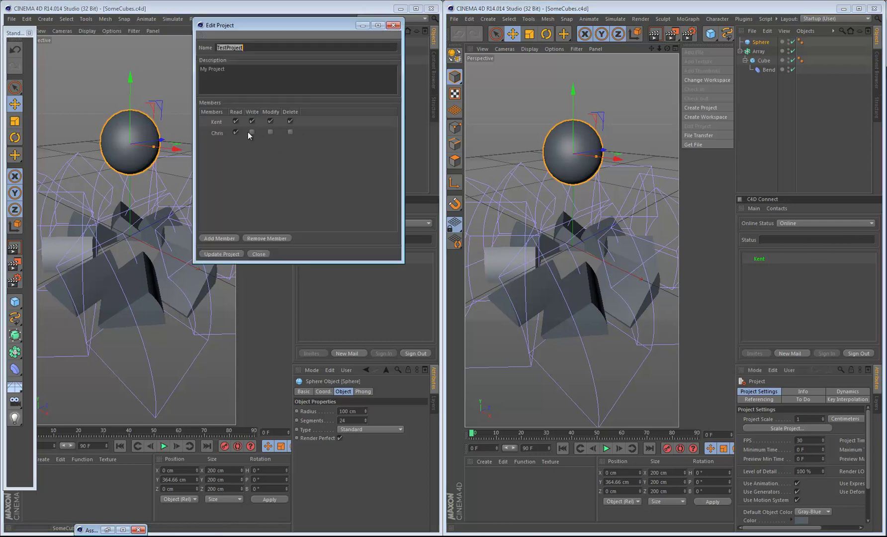
{"action": "left_click", "coordinate": [221, 254]}
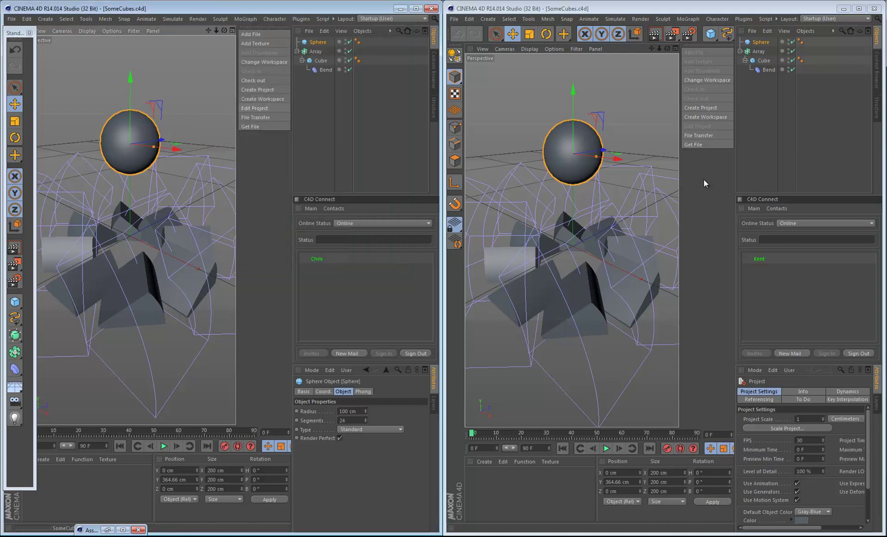
{"action": "left_click", "coordinate": [698, 145]}
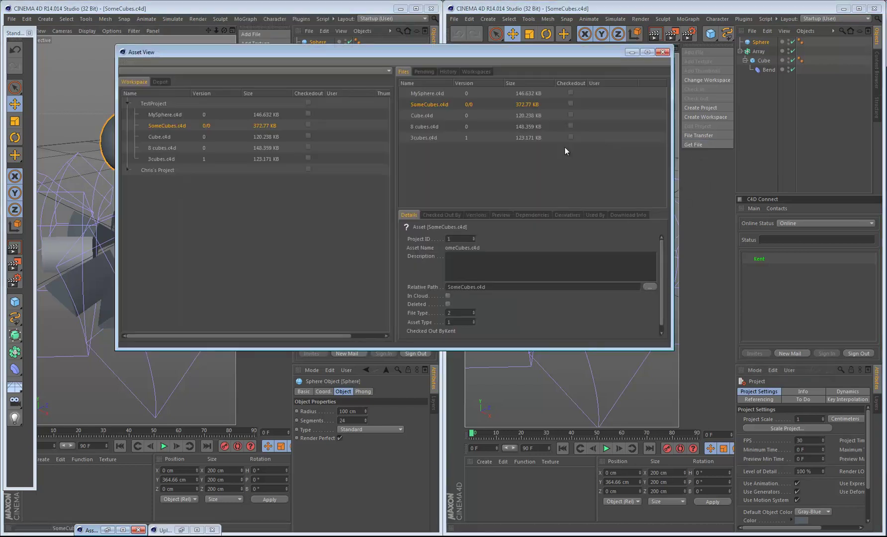
{"action": "left_click", "coordinate": [159, 103]}
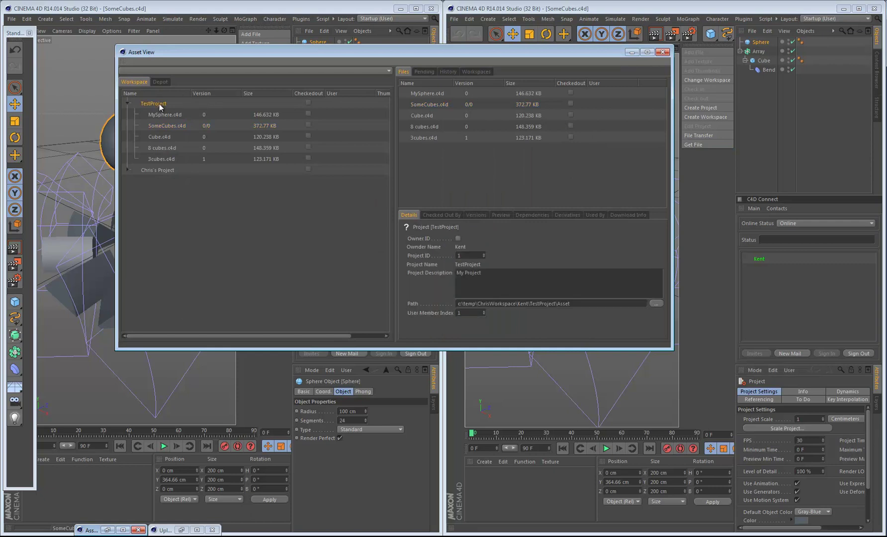
{"action": "left_click", "coordinate": [663, 52]}
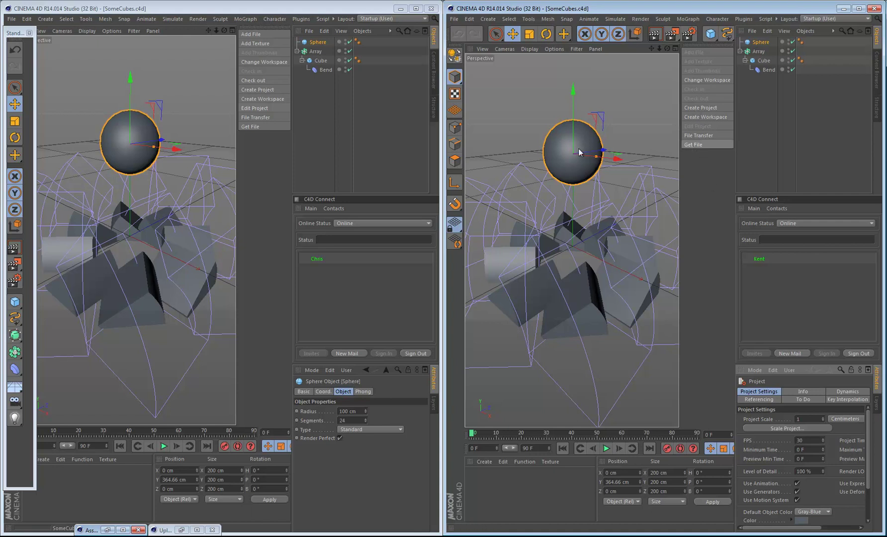
Sign out of C4D Connect in the second instance and sign back in with the saved credentials
{"action": "left_click", "coordinate": [850, 352]}
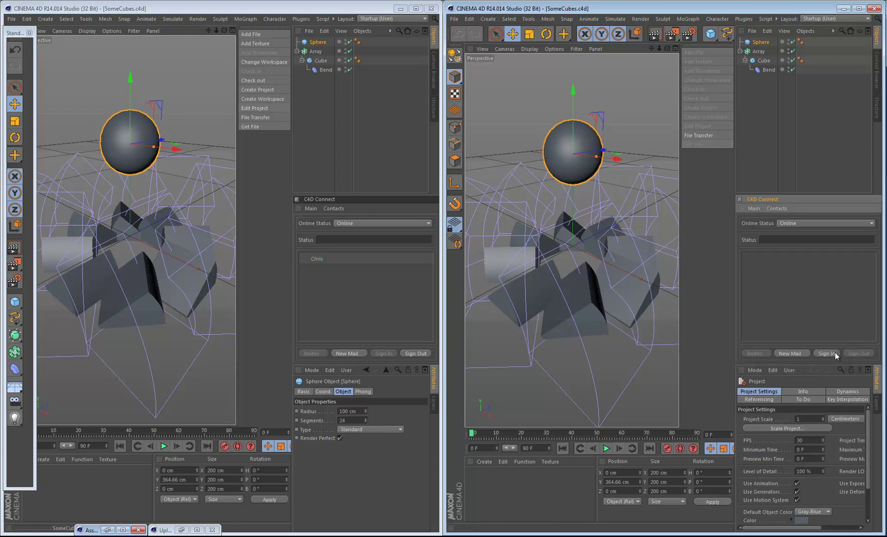
{"action": "left_click", "coordinate": [824, 354]}
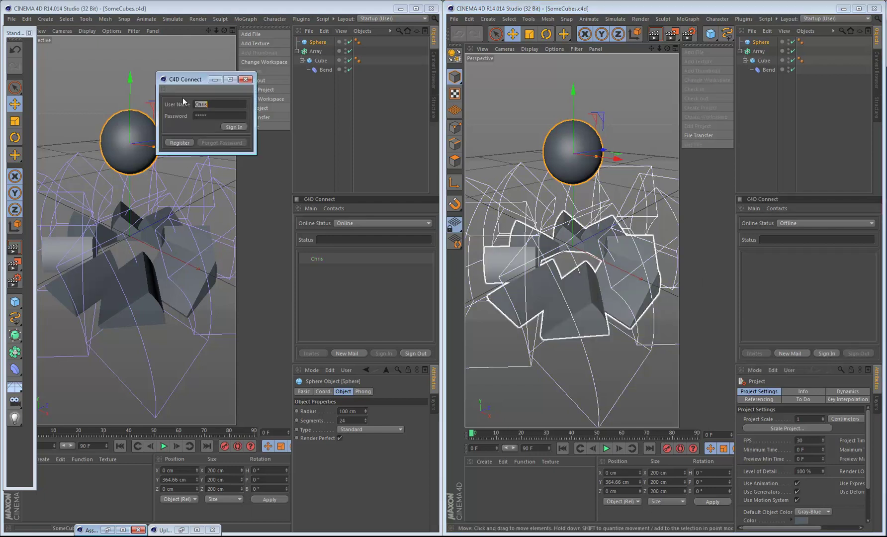
{"action": "left_click", "coordinate": [233, 127]}
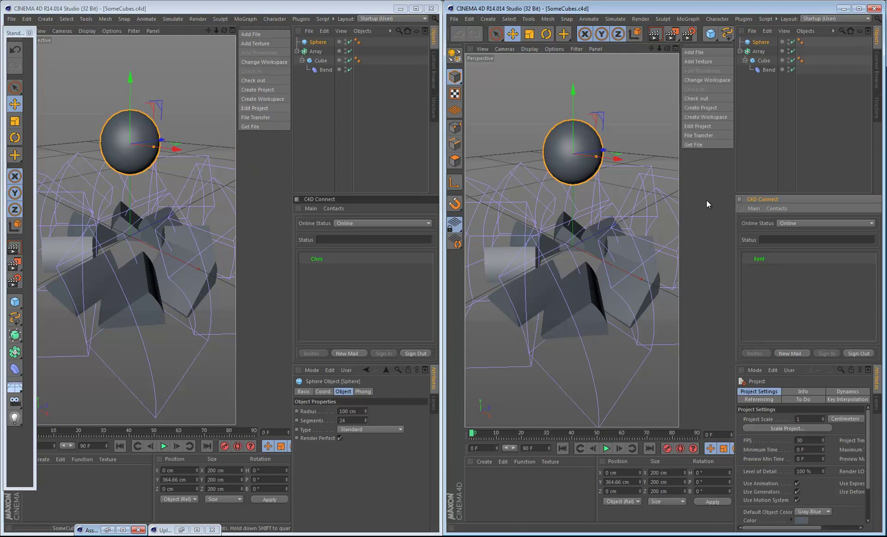
Set the second instance's active workspace project to TestProject and close the Workspace window
{"action": "left_click", "coordinate": [698, 81]}
{"action": "left_click_drag", "start_coordinate": [695, 50], "coordinate": [621, 50]}
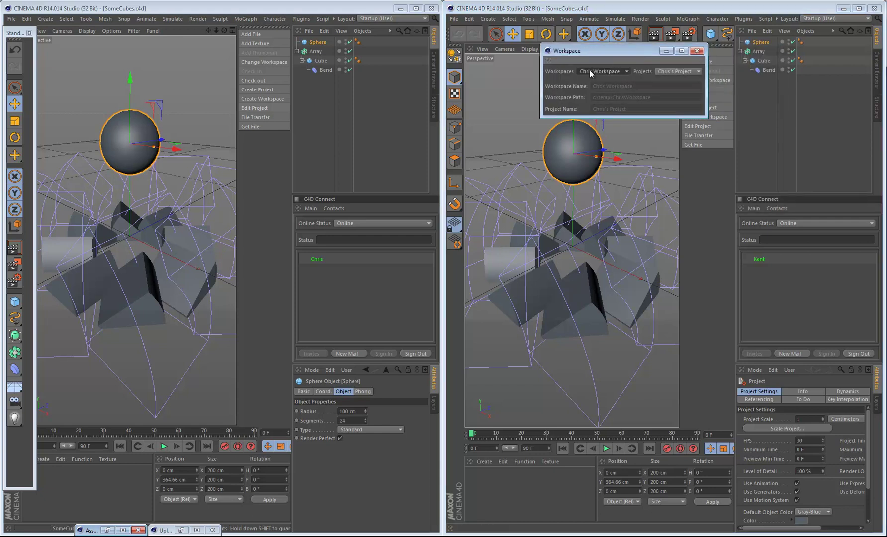
{"action": "left_click", "coordinate": [693, 72]}
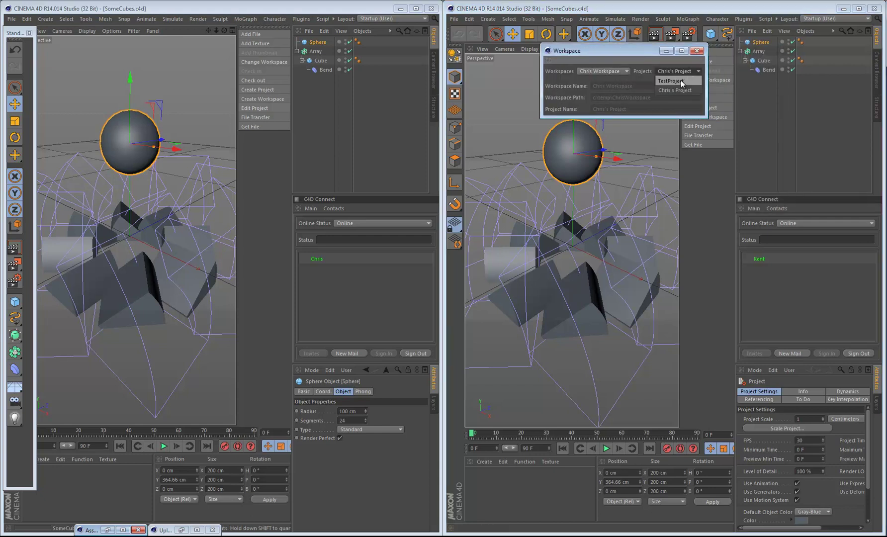
{"action": "left_click", "coordinate": [680, 81]}
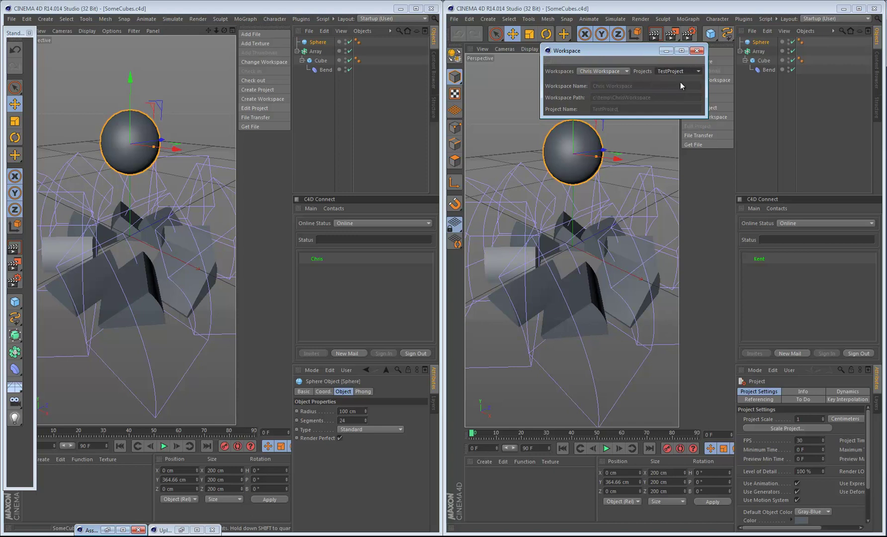
{"action": "left_click", "coordinate": [697, 51]}
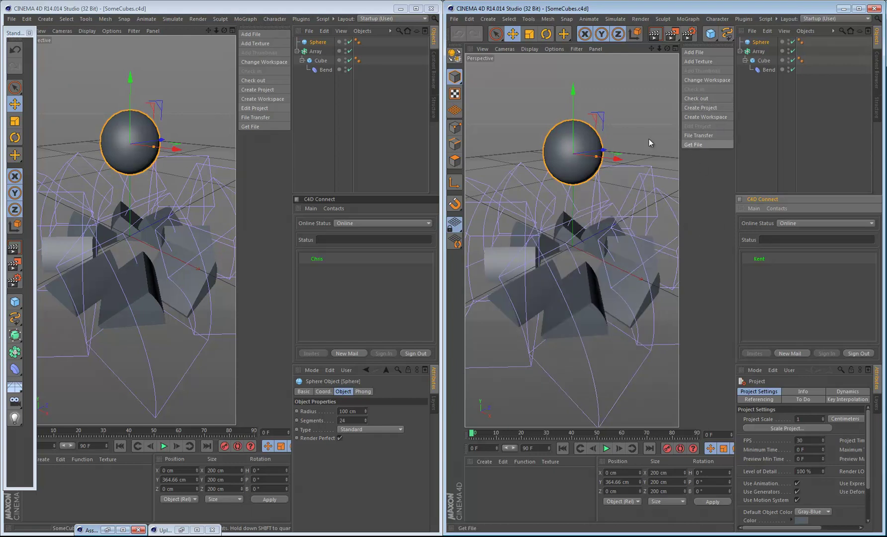
Check out SomeCubes.c4d in the second instance and check it back in with the sphere moved to about -638 cm in X
{"action": "left_click", "coordinate": [700, 99]}
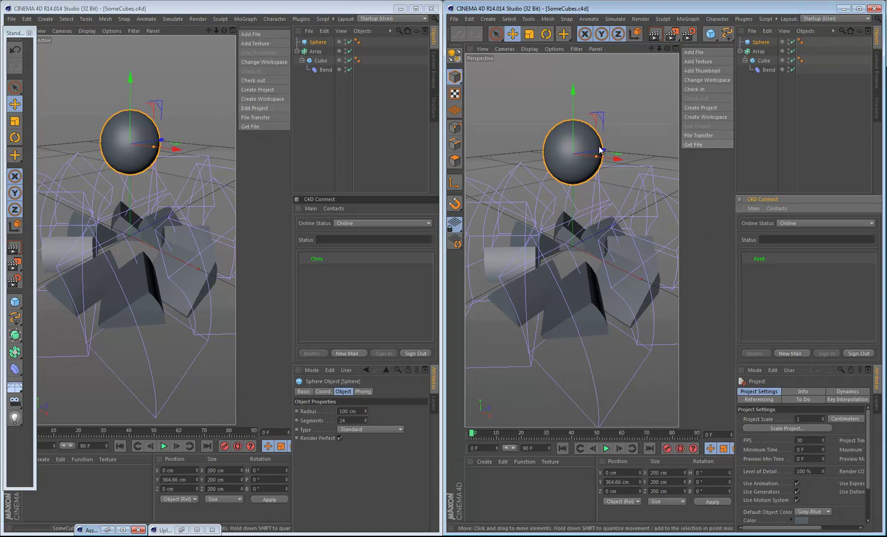
{"action": "left_click_drag", "start_coordinate": [616, 158], "coordinate": [512, 146]}
{"action": "left_click", "coordinate": [700, 89]}
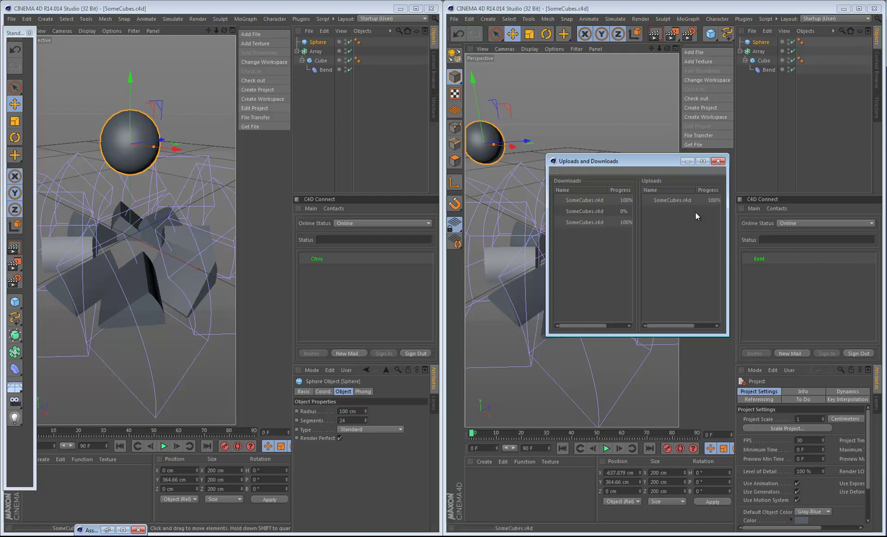
{"action": "left_click", "coordinate": [718, 162]}
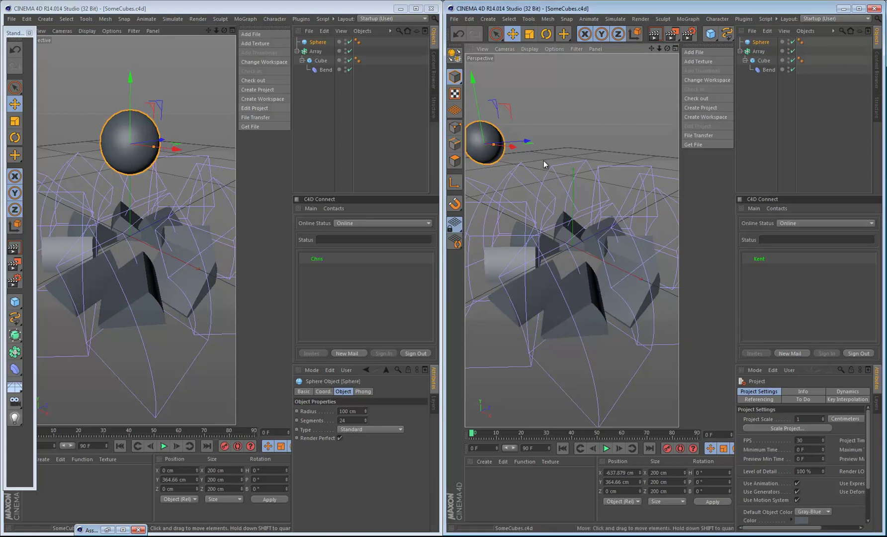
Reopen SomeCubes.c4d from TestProject in the first instance under the same name and title, and close the transfer and Asset View windows
{"action": "left_click", "coordinate": [210, 7]}
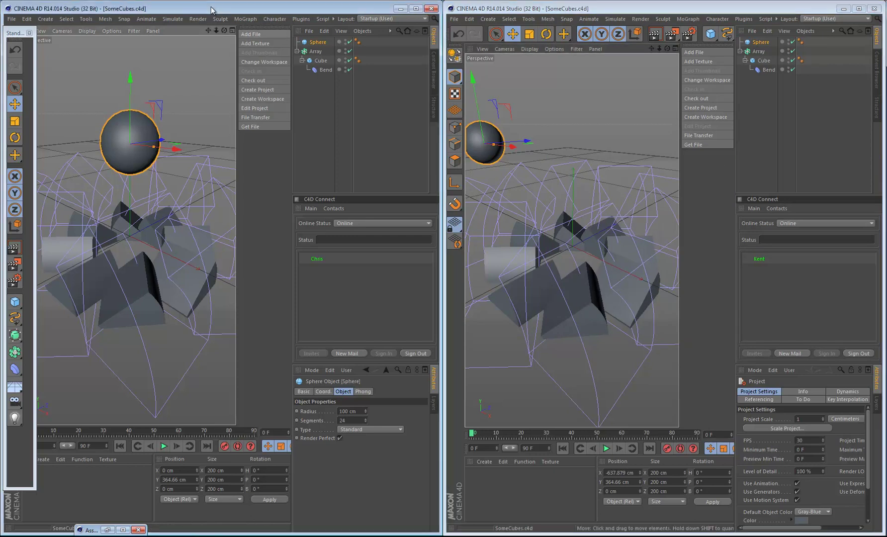
{"action": "left_click", "coordinate": [247, 127]}
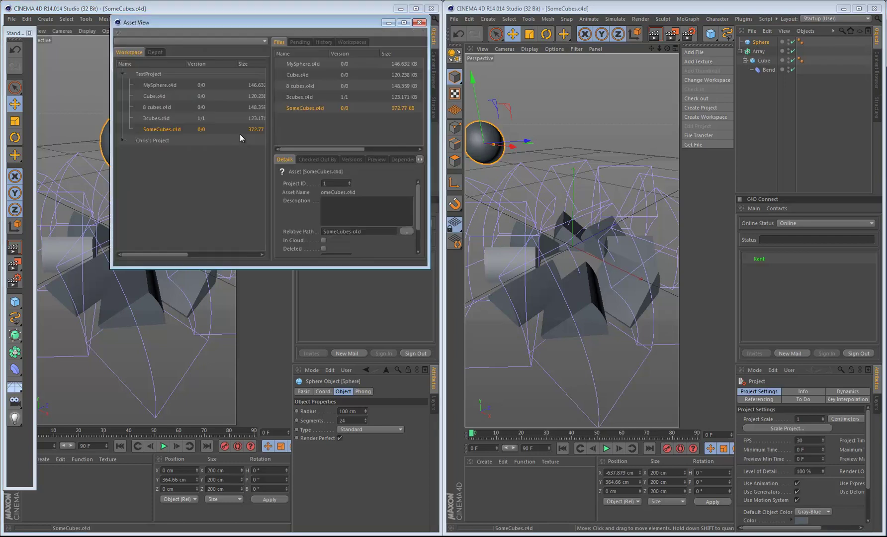
{"action": "left_click", "coordinate": [144, 74]}
{"action": "double_click", "coordinate": [161, 130]}
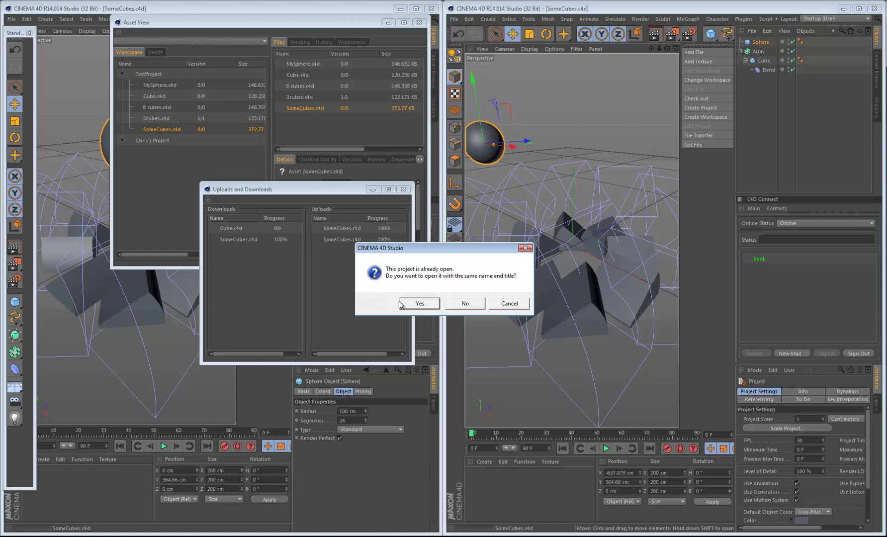
{"action": "left_click", "coordinate": [421, 304]}
{"action": "left_click", "coordinate": [404, 189]}
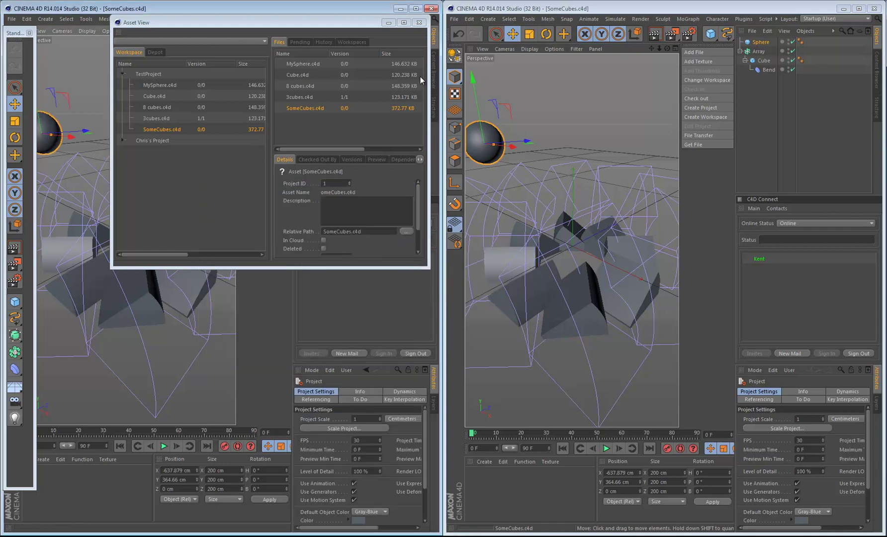
{"action": "left_click", "coordinate": [419, 23]}
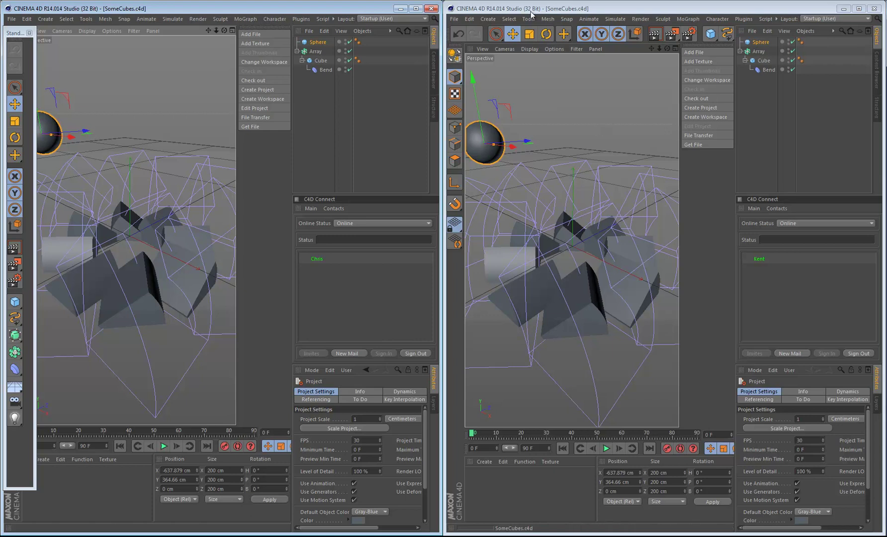
Add the texture Chrysanthemum_New.jpg from Sample Pictures to TestProject in the first instance and close the transfer window
{"action": "left_click", "coordinate": [255, 44]}
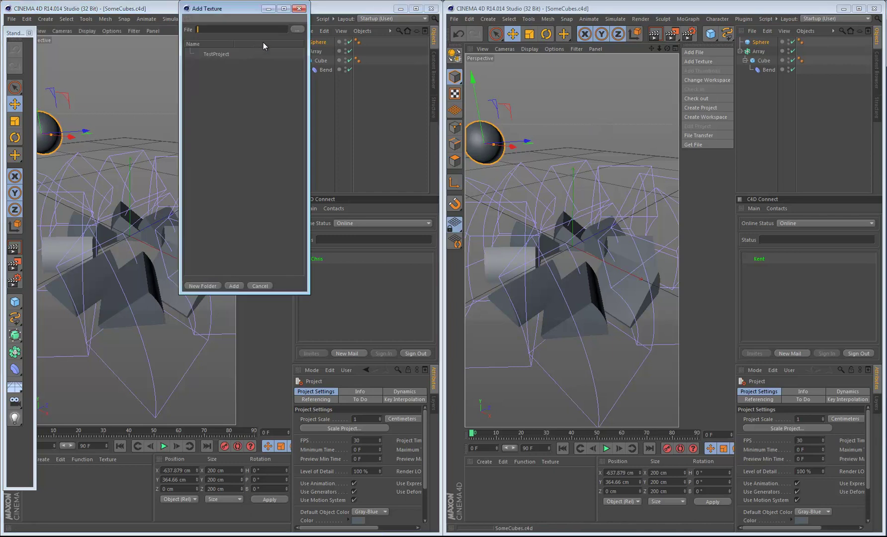
{"action": "left_click", "coordinate": [300, 28]}
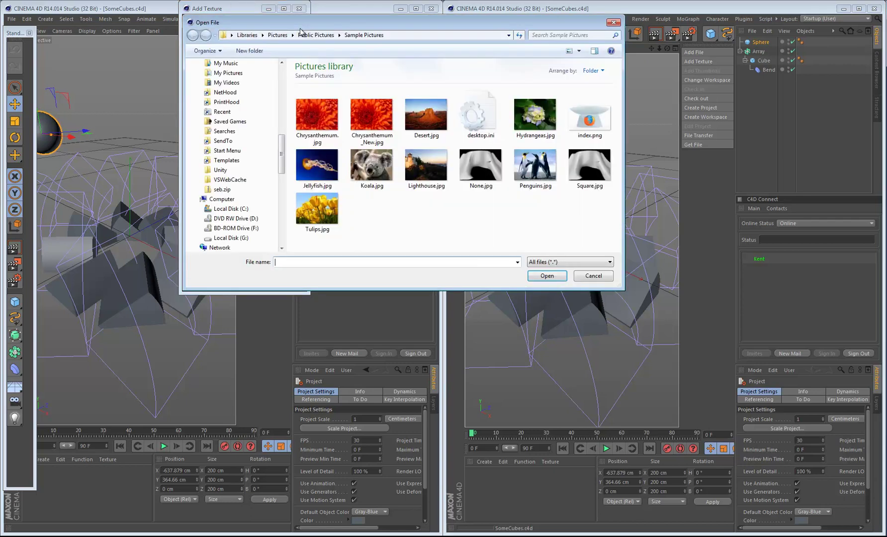
{"action": "left_click", "coordinate": [371, 117]}
{"action": "left_click", "coordinate": [547, 276]}
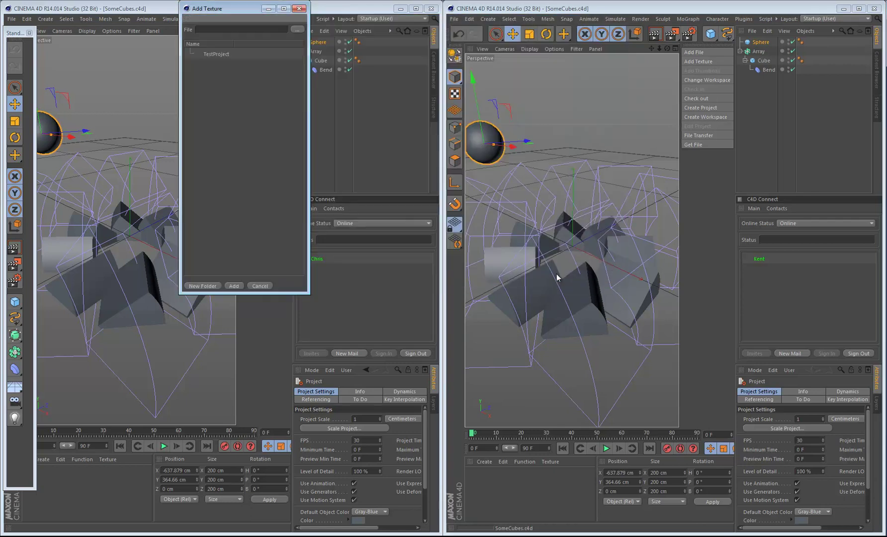
{"action": "left_click", "coordinate": [213, 53]}
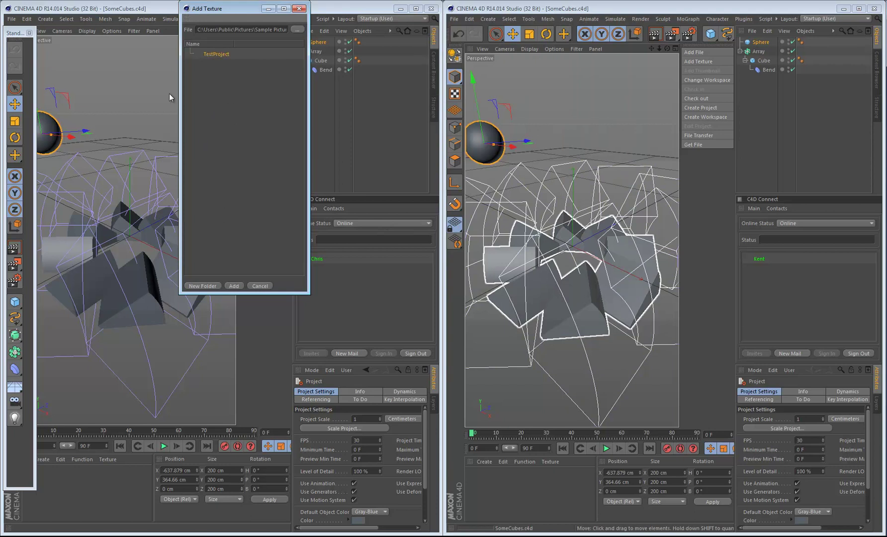
{"action": "left_click", "coordinate": [234, 286]}
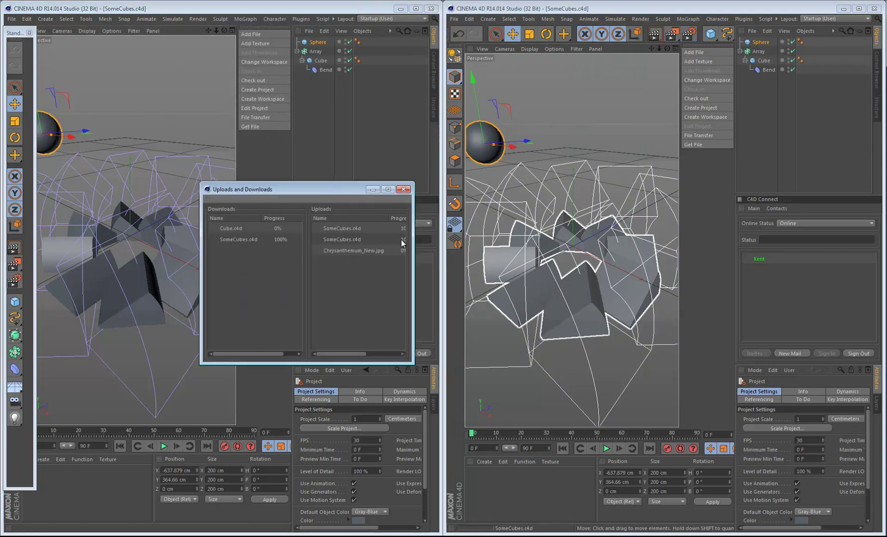
{"action": "left_click_drag", "start_coordinate": [413, 241], "coordinate": [441, 231]}
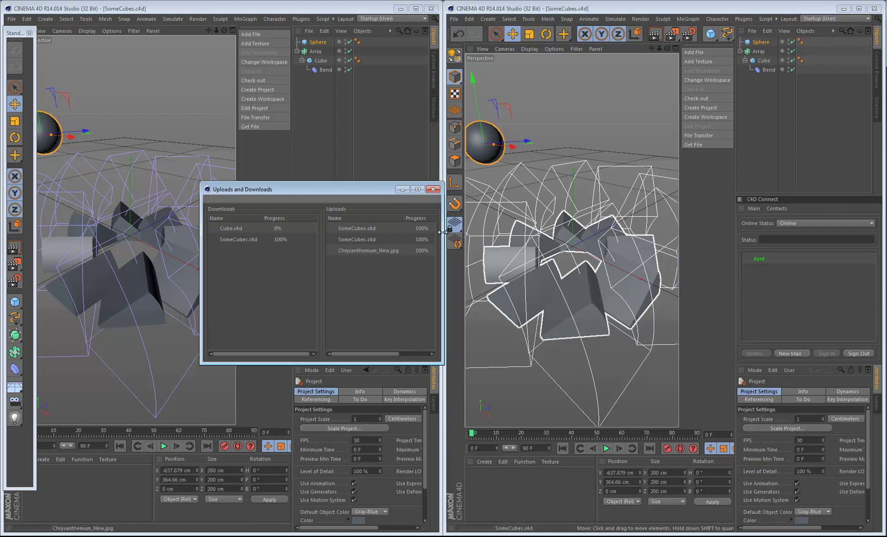
{"action": "left_click", "coordinate": [432, 190]}
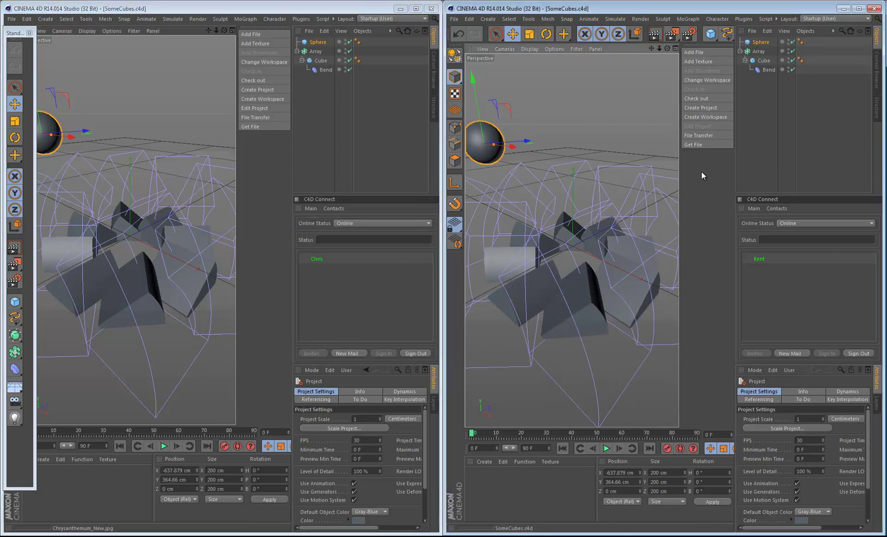
Examine the thumbnail and details of Chrysanthemum_New.jpg under TestProject in the second instance's Asset View, enlarging the window
{"action": "left_click", "coordinate": [688, 143]}
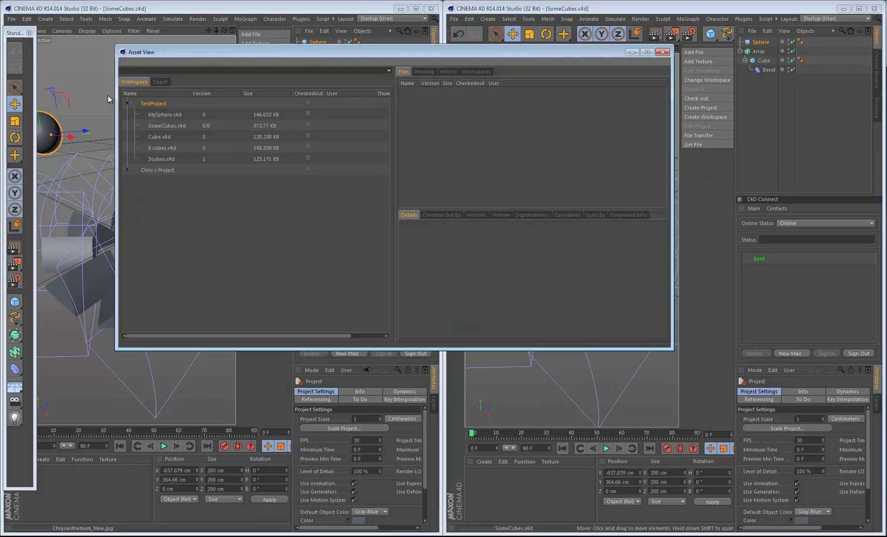
{"action": "left_click", "coordinate": [149, 103]}
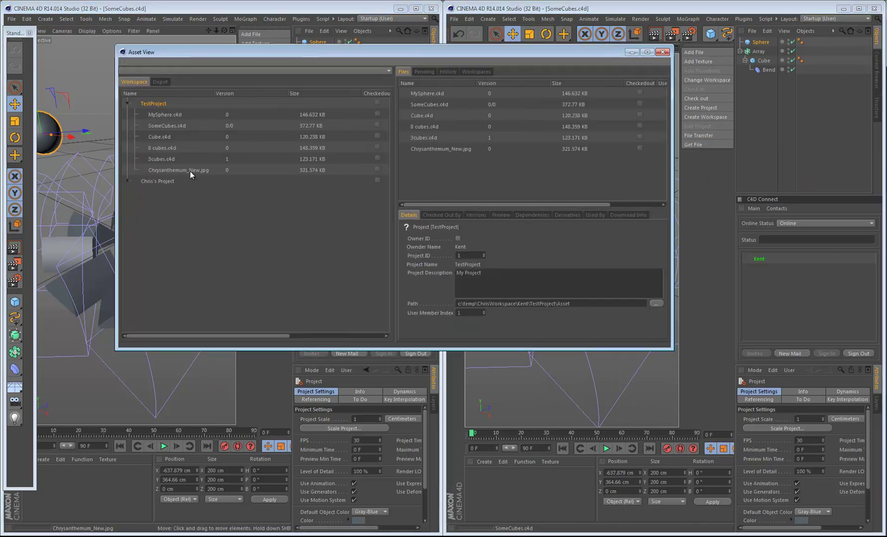
{"action": "left_click", "coordinate": [190, 171]}
{"action": "left_click_drag", "start_coordinate": [672, 324], "coordinate": [841, 305]}
{"action": "left_click_drag", "start_coordinate": [336, 335], "coordinate": [409, 337]}
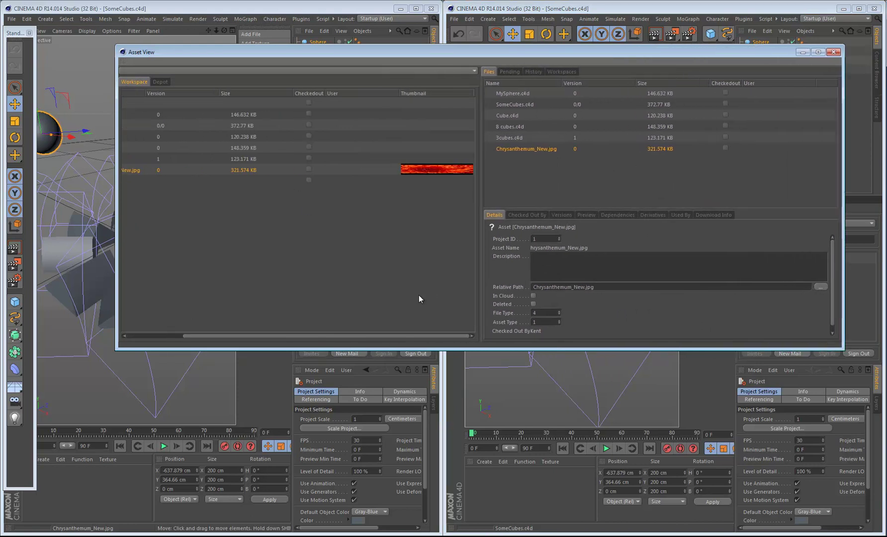
{"action": "left_click_drag", "start_coordinate": [490, 349], "coordinate": [489, 447]}
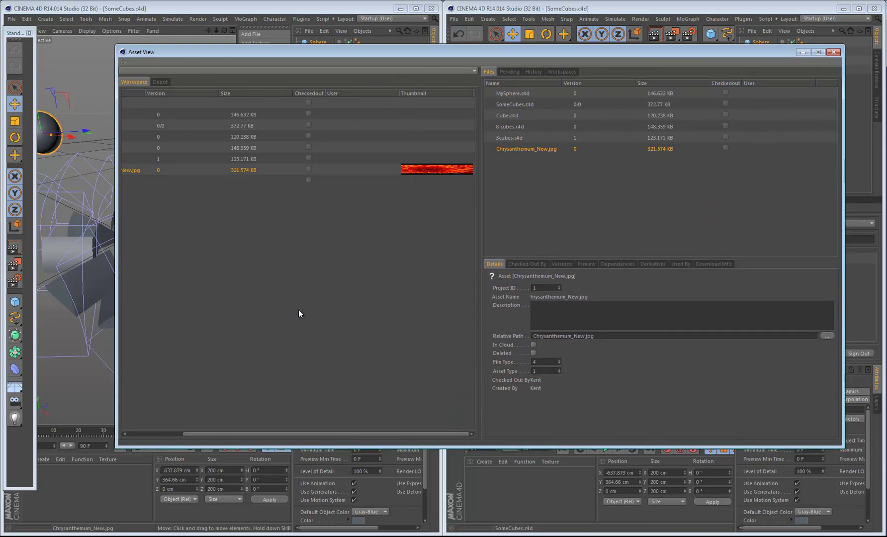
{"action": "left_click_drag", "start_coordinate": [310, 433], "coordinate": [220, 418]}
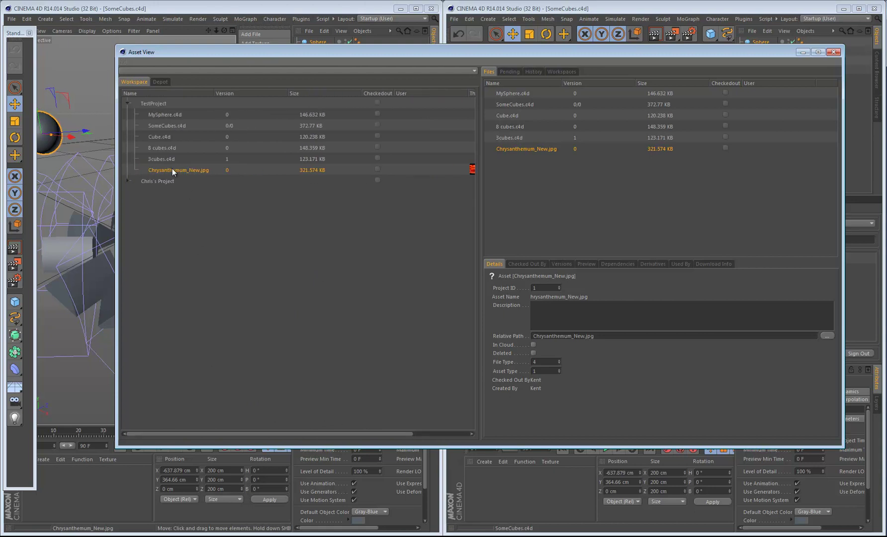
View Chrysanthemum_New.jpg in the Picture Viewer from the second instance and close the viewer, transfer and Asset View windows
{"action": "double_click", "coordinate": [172, 169]}
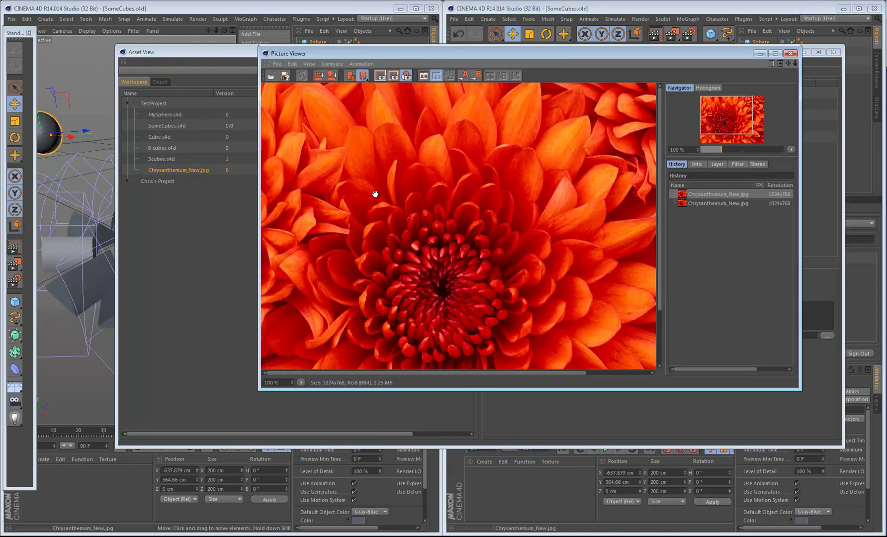
{"action": "left_click", "coordinate": [791, 54]}
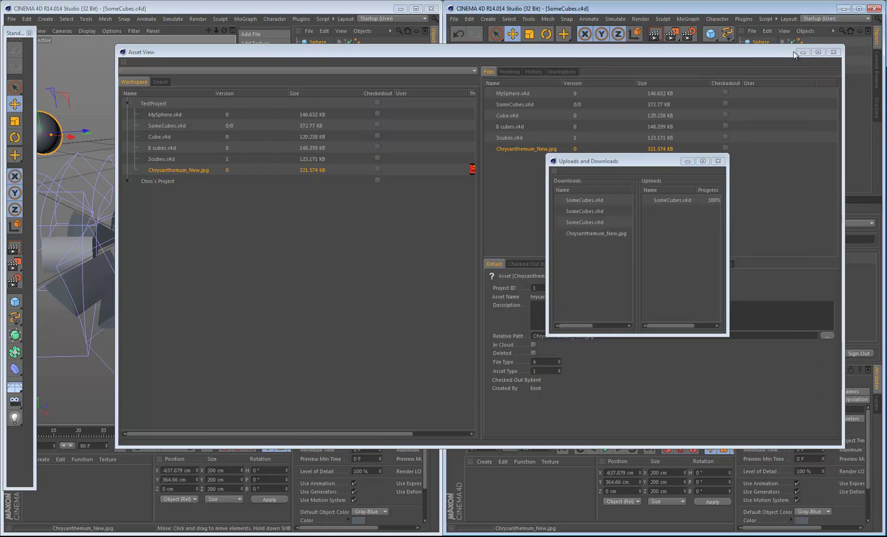
{"action": "left_click", "coordinate": [718, 161]}
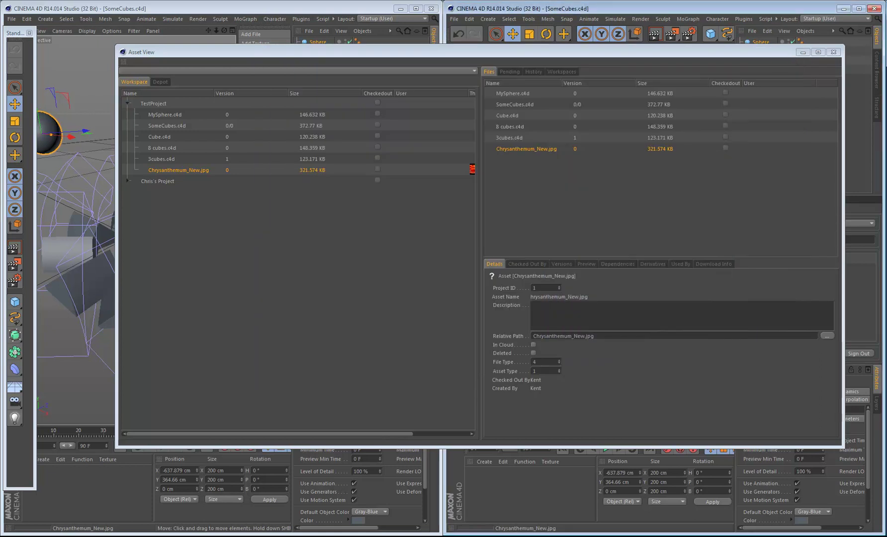
{"action": "left_click", "coordinate": [833, 52]}
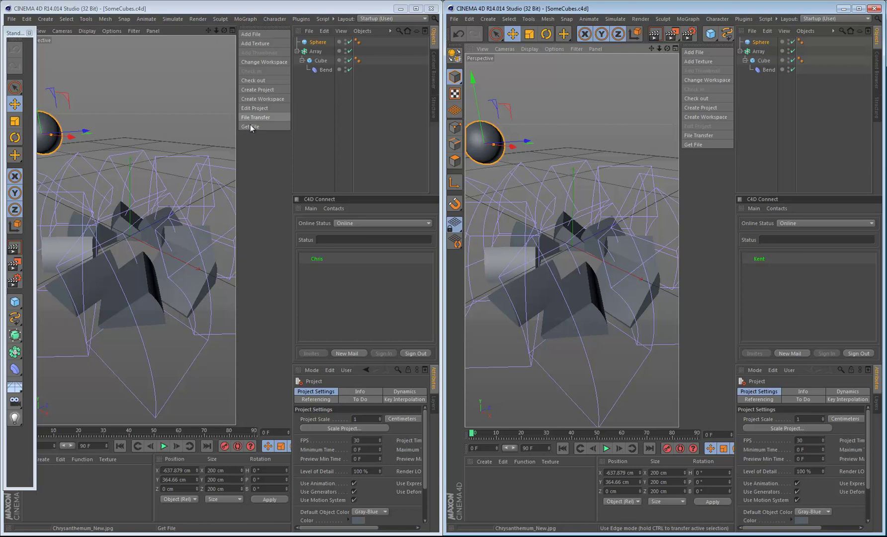
Enter MyTextures as the filename for a new asset in the first instance and create a TestProject folder named My Textures
{"action": "left_click", "coordinate": [247, 34]}
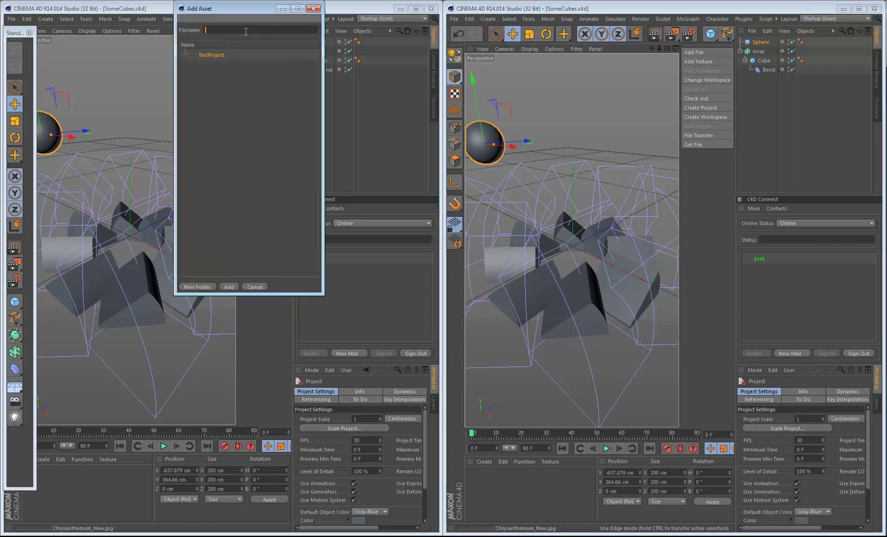
{"action": "type", "text": "My"}
{"action": "type", "text": "Texctiure"}
{"action": "key", "text": "BackSpace"}
{"action": "key", "text": "BackSpace"}
{"action": "key", "text": "BackSpace"}
{"action": "key", "text": "BackSpace"}
{"action": "key", "text": "BackSpace"}
{"action": "key", "text": "BackSpace"}
{"action": "key", "text": "BackSpace"}
{"action": "type", "text": "xtures"}
{"action": "left_click", "coordinate": [202, 287]}
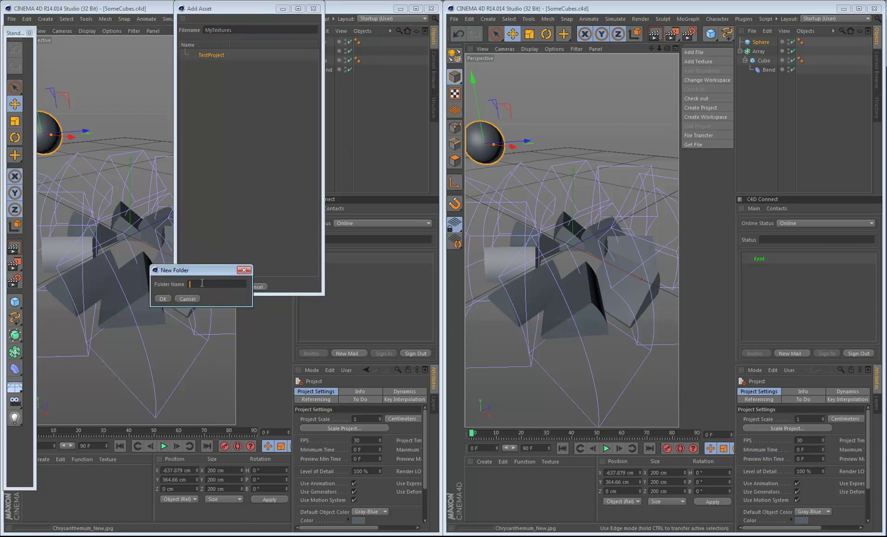
{"action": "type", "text": "My Textures"}
{"action": "left_click", "coordinate": [163, 298]}
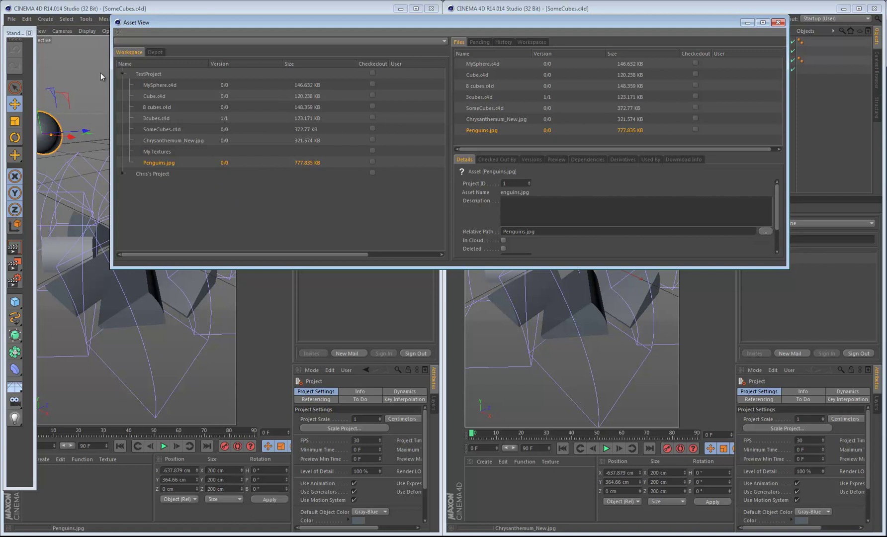
Check out 3cubes.c4d, SomeCubes.c4d and Chrysanthemum_New.jpg from TestProject in the first instance
{"action": "left_click", "coordinate": [156, 119]}
{"action": "left_click", "coordinate": [157, 128], "text": "shift"}
{"action": "left_click", "coordinate": [158, 118]}
{"action": "right_click", "coordinate": [155, 116]}
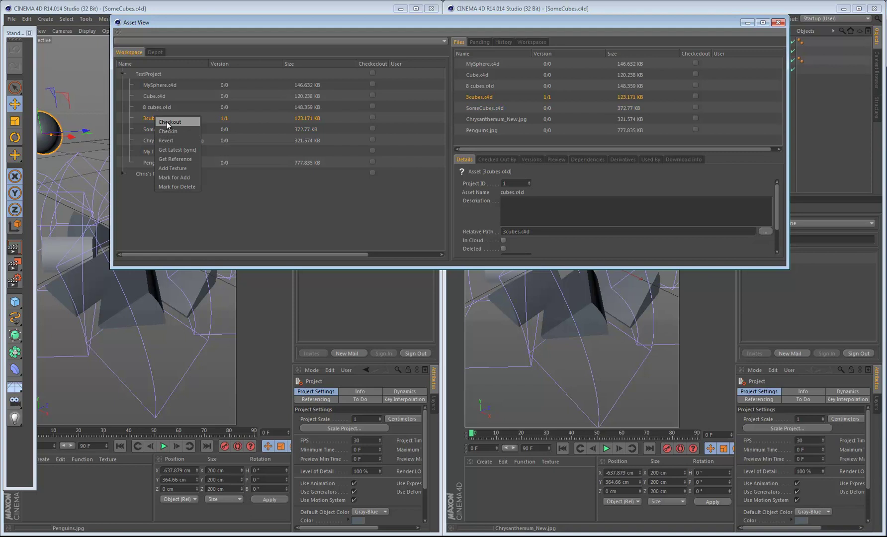
{"action": "left_click", "coordinate": [166, 122]}
{"action": "left_click", "coordinate": [157, 129]}
{"action": "right_click", "coordinate": [157, 130]}
{"action": "left_click", "coordinate": [169, 136]}
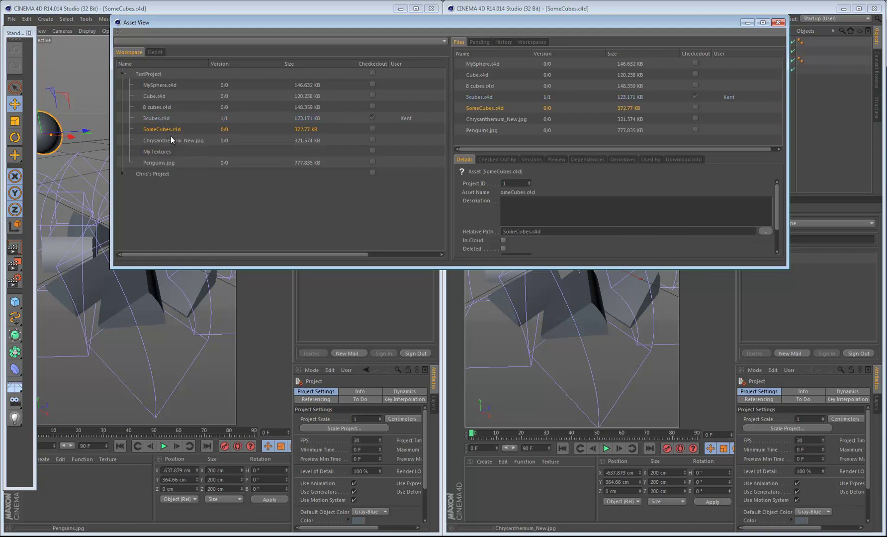
{"action": "left_click", "coordinate": [163, 140]}
{"action": "right_click", "coordinate": [167, 141]}
{"action": "left_click", "coordinate": [169, 146]}
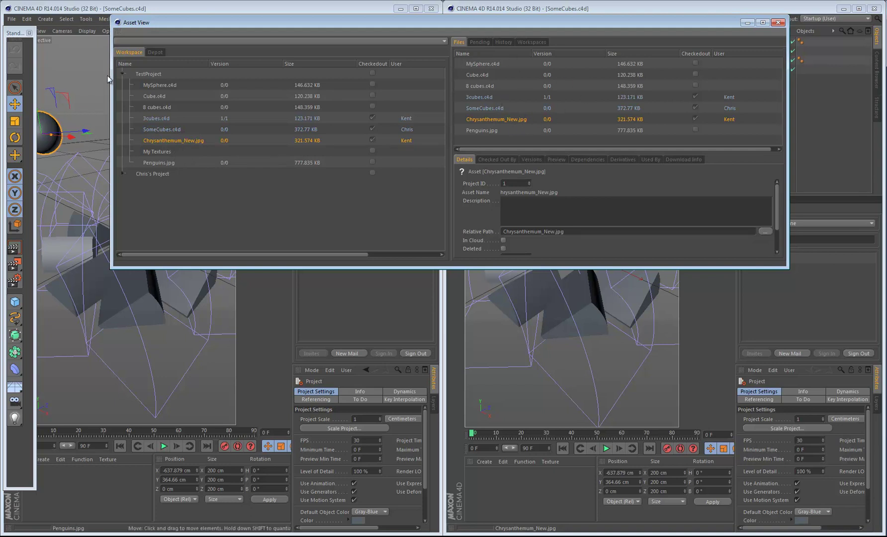
Review TestProject's pending changes and file list in the first instance and close the Asset View
{"action": "left_click", "coordinate": [148, 74]}
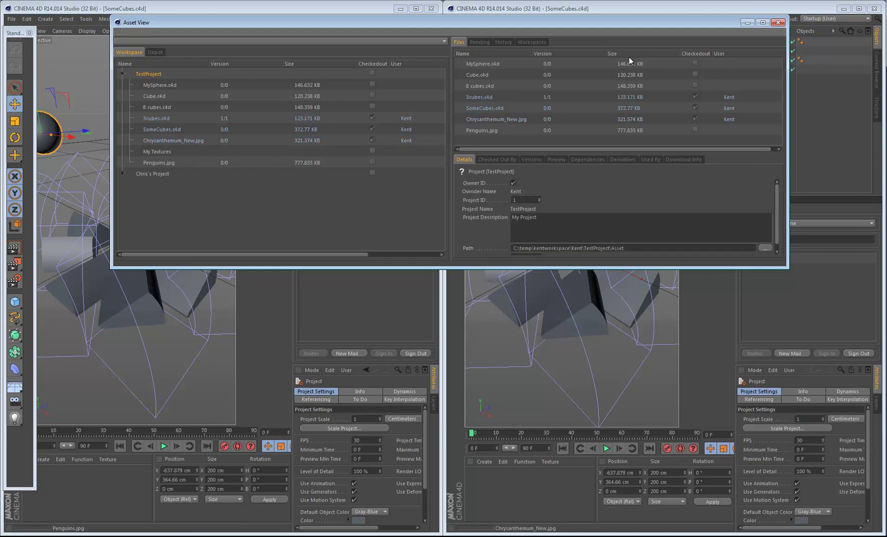
{"action": "left_click", "coordinate": [473, 43]}
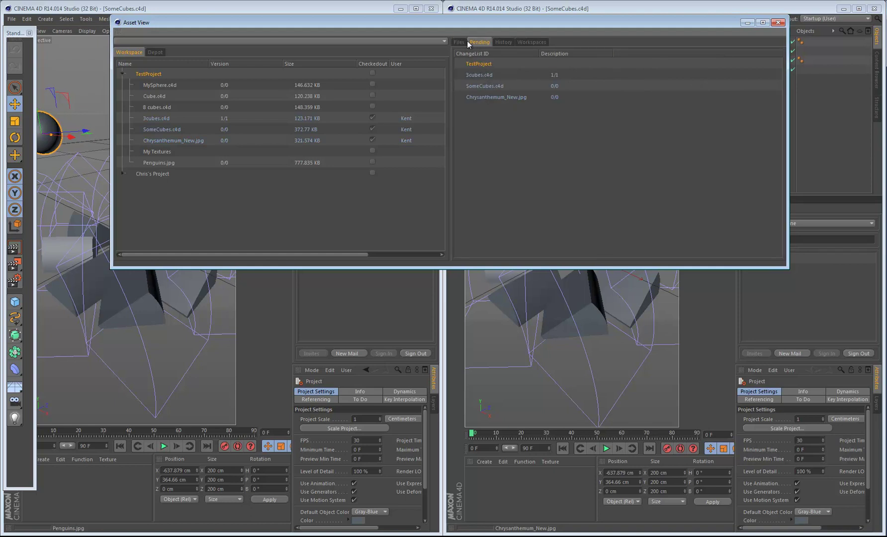
{"action": "left_click", "coordinate": [458, 43]}
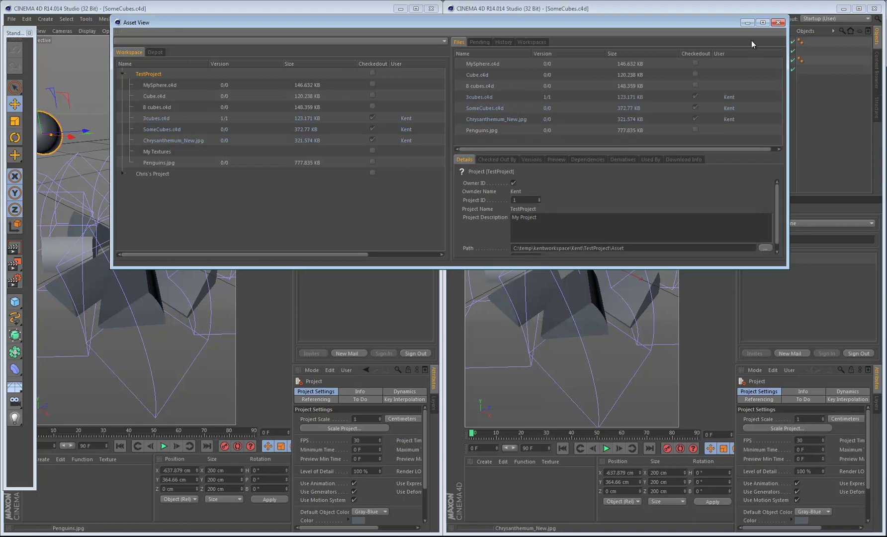
{"action": "left_click", "coordinate": [777, 23]}
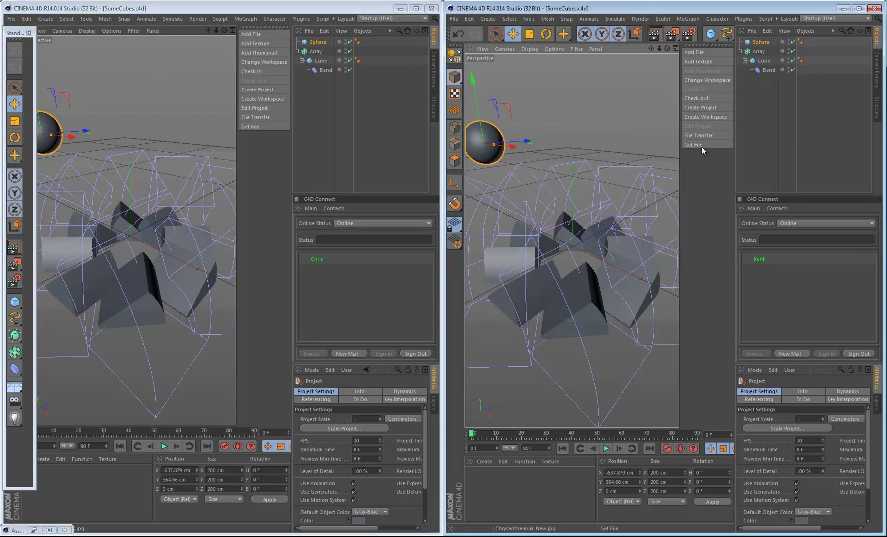
Examine the checked-out TestProject files and the SomeCubes.c4d details in the second instance and close the Asset View
{"action": "left_click", "coordinate": [701, 146]}
{"action": "left_click", "coordinate": [156, 103]}
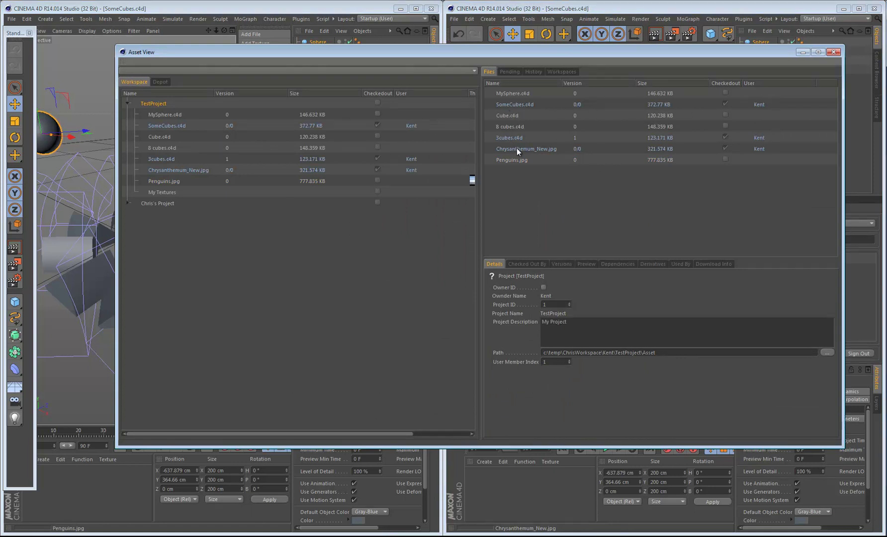
{"action": "right_click", "coordinate": [512, 106]}
{"action": "left_click", "coordinate": [515, 64]}
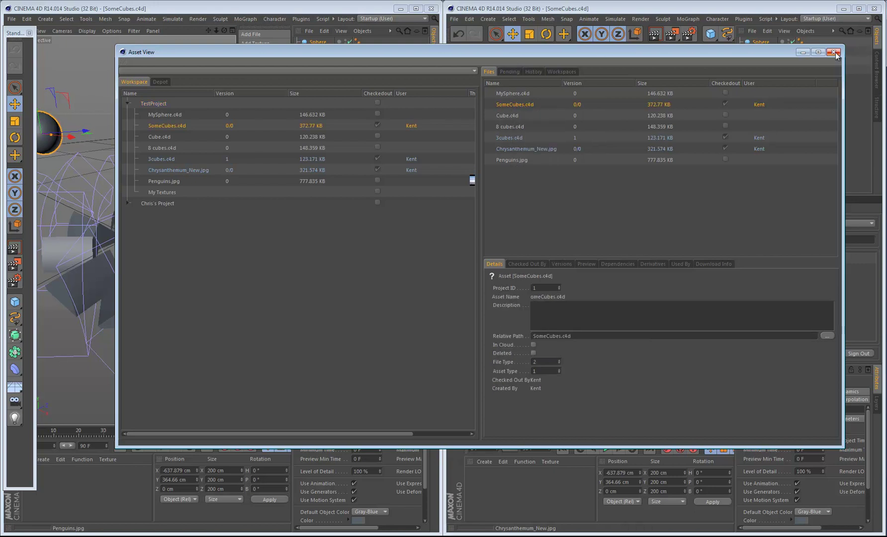
{"action": "left_click", "coordinate": [833, 52]}
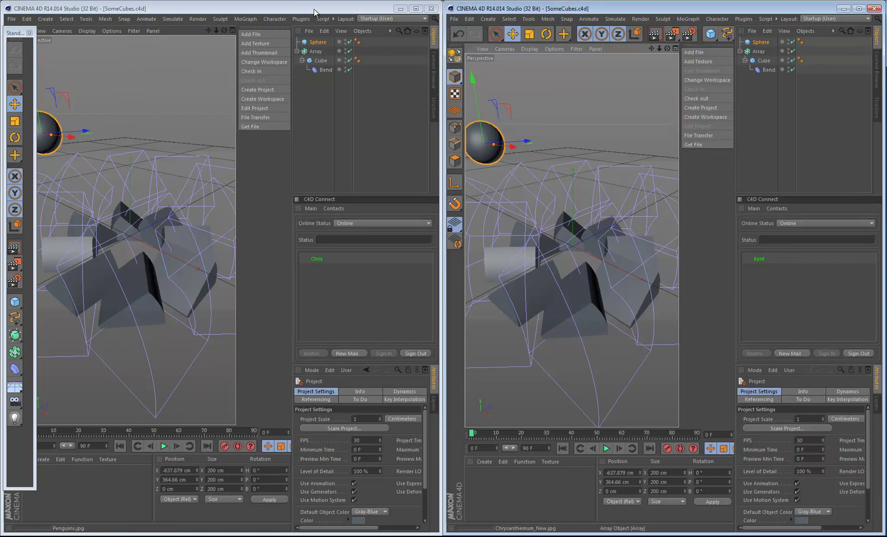
Revert the checkouts of 3cubes.c4d, SomeCubes.c4d and Chrysanthemum_New.jpg in the first instance and close the Asset View
{"action": "left_click", "coordinate": [244, 126]}
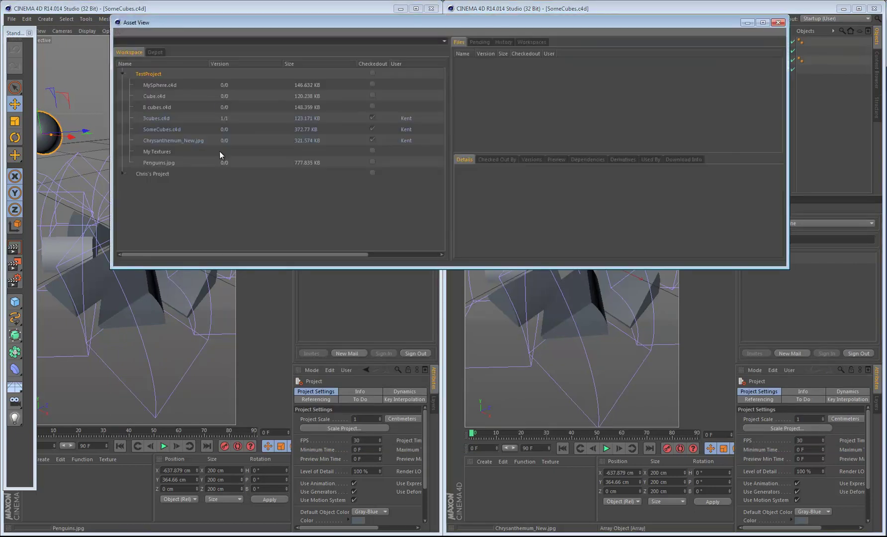
{"action": "left_click", "coordinate": [153, 118]}
{"action": "right_click", "coordinate": [153, 117]}
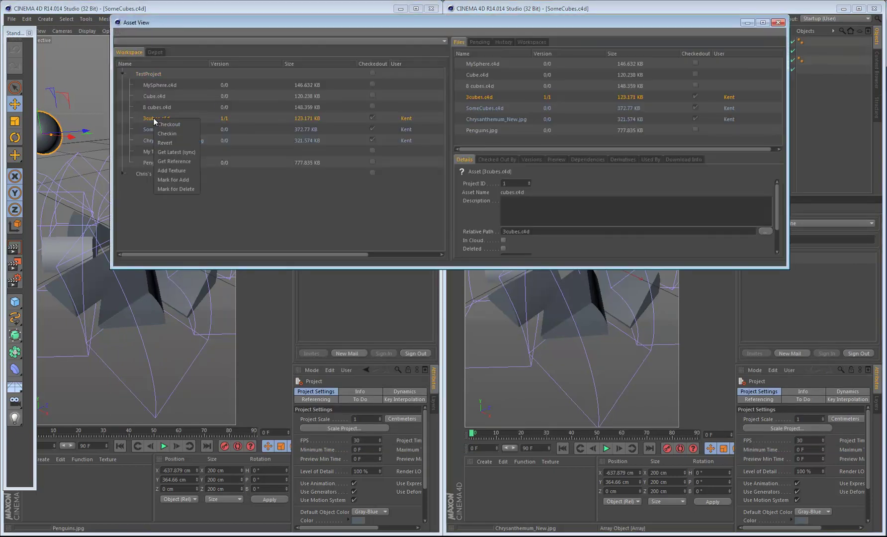
{"action": "left_click", "coordinate": [166, 144]}
{"action": "right_click", "coordinate": [164, 129]}
{"action": "left_click", "coordinate": [177, 154]}
{"action": "right_click", "coordinate": [169, 140]}
{"action": "left_click", "coordinate": [180, 163]}
{"action": "left_click", "coordinate": [778, 23]}
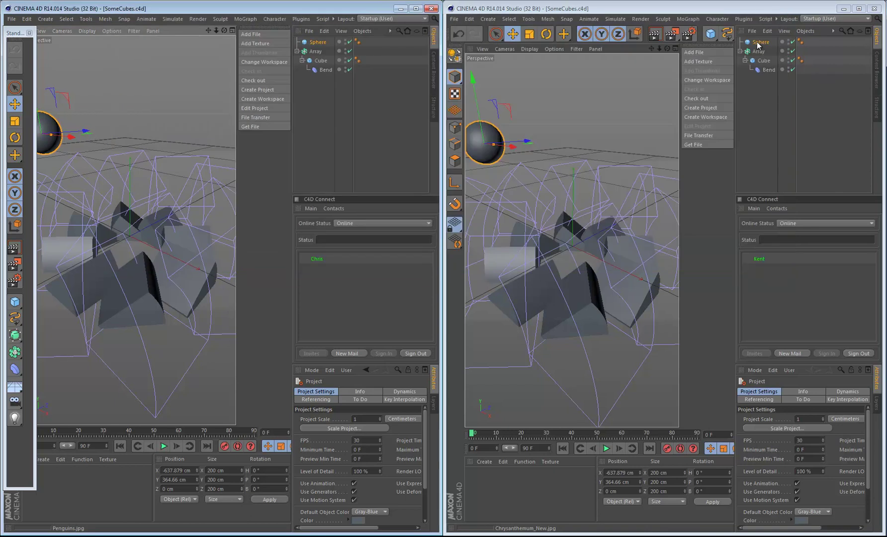
Examine the checkout status of TestProject's files in the second instance's Asset View
{"action": "left_click", "coordinate": [717, 11]}
{"action": "left_click", "coordinate": [688, 144]}
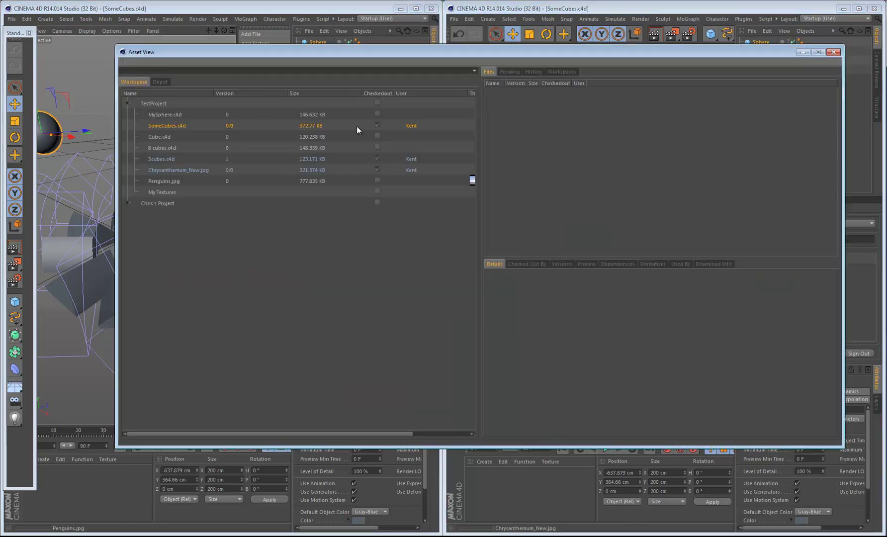
{"action": "left_click", "coordinate": [153, 104]}
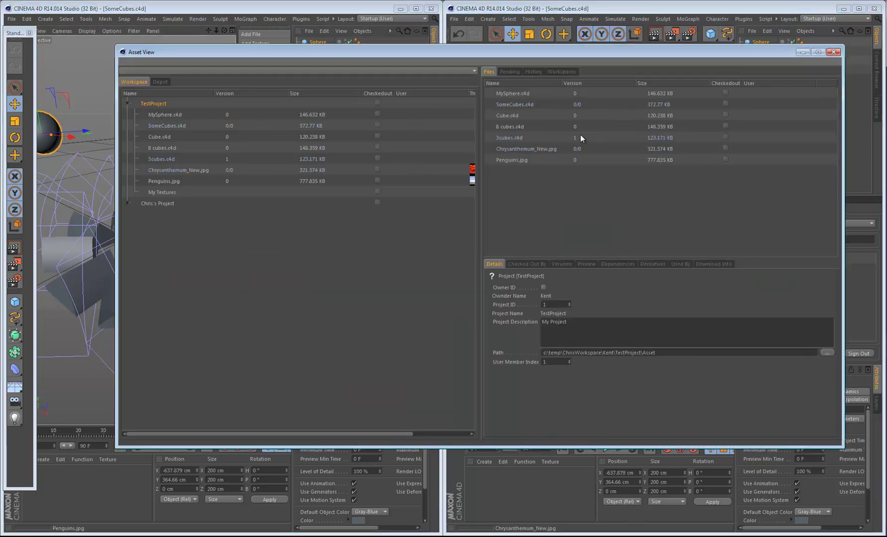
Switch to Windows Explorer and examine the files in TestProject's Asset folder inside the first instance's local workspace
{"action": "key", "text": "alt+Tab"}
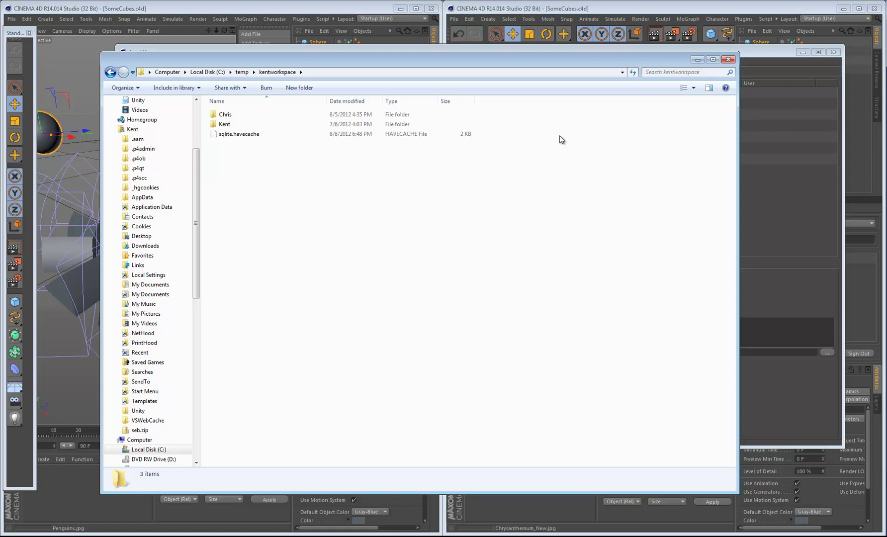
{"action": "double_click", "coordinate": [222, 125]}
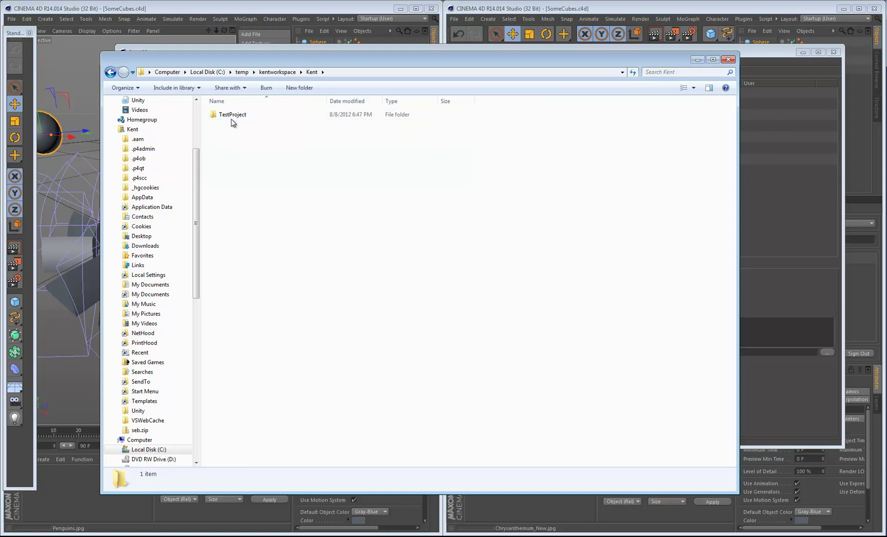
{"action": "left_click", "coordinate": [223, 117]}
{"action": "double_click", "coordinate": [222, 118]}
{"action": "double_click", "coordinate": [224, 114]}
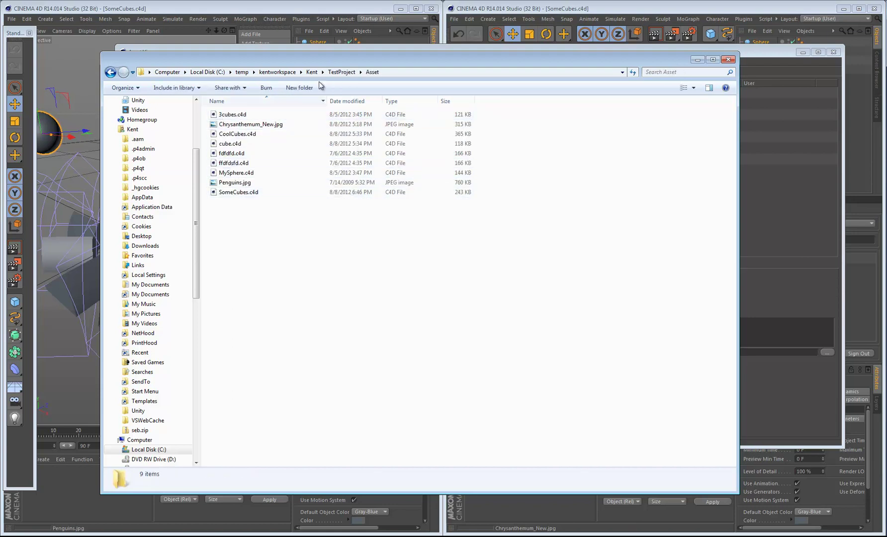
Examine the texture thumbnails stored in TestProject's AssetInfo folder
{"action": "left_click", "coordinate": [342, 72]}
{"action": "left_click", "coordinate": [229, 125]}
{"action": "double_click", "coordinate": [227, 126]}
{"action": "left_click", "coordinate": [240, 120]}
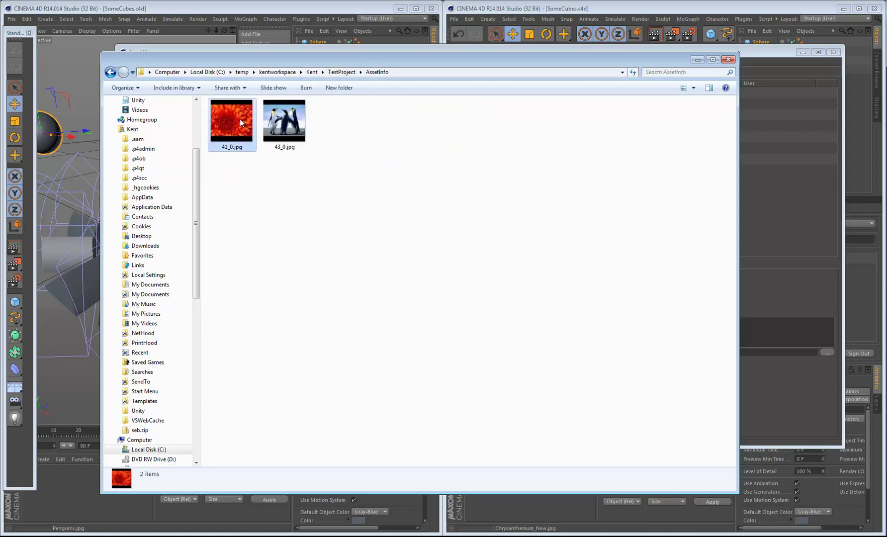
Return to TestProject's Asset folder and review its scene and texture files again
{"action": "left_click", "coordinate": [339, 73]}
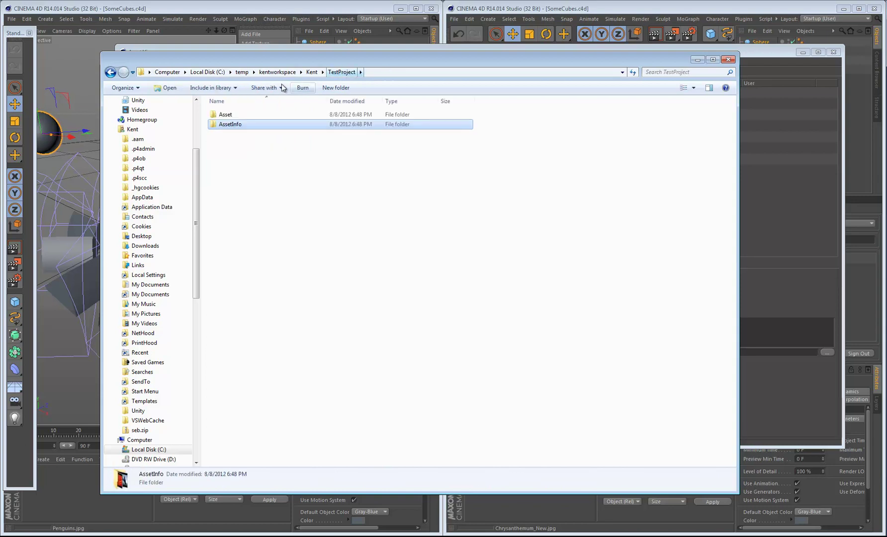
{"action": "left_click", "coordinate": [310, 75]}
{"action": "double_click", "coordinate": [231, 116]}
{"action": "left_click", "coordinate": [230, 118]}
{"action": "double_click", "coordinate": [230, 118]}
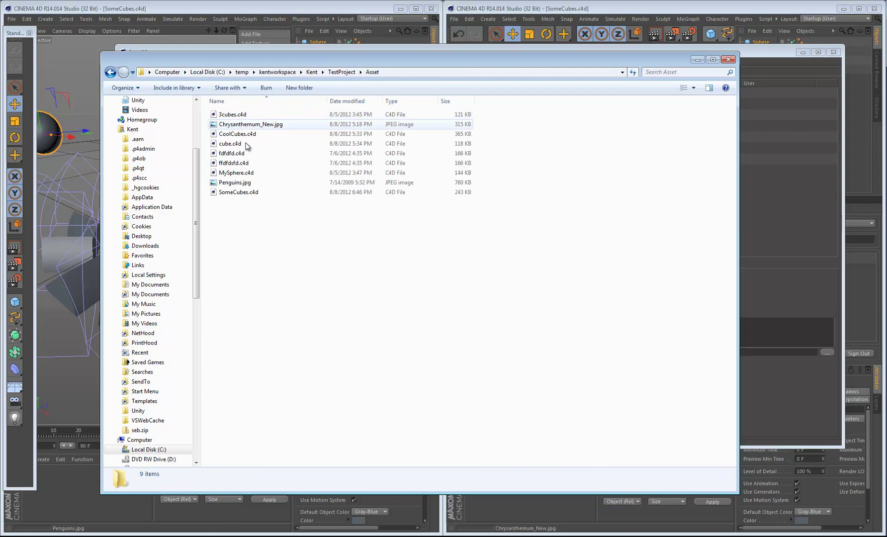
Go back to the workspace's root folder and inspect the sqlite.havecache file
{"action": "left_click", "coordinate": [331, 74]}
{"action": "left_click", "coordinate": [273, 73]}
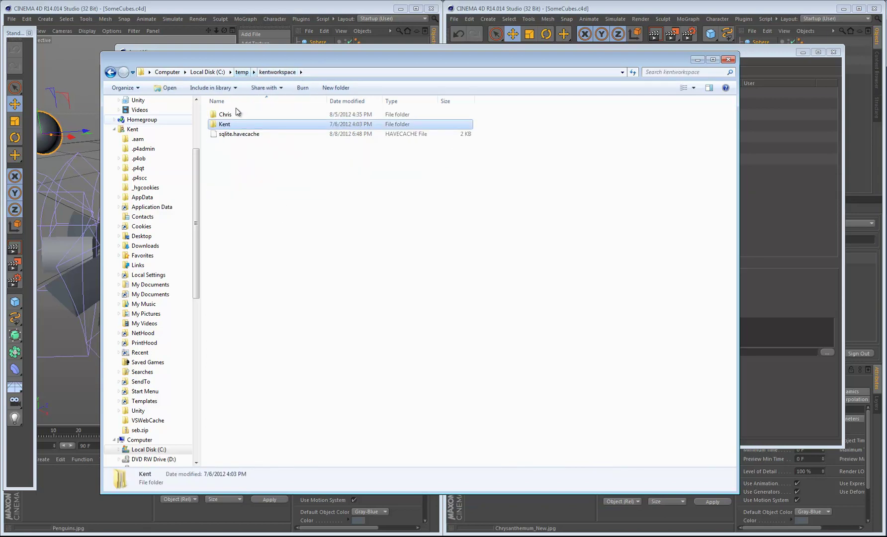
{"action": "left_click", "coordinate": [242, 151]}
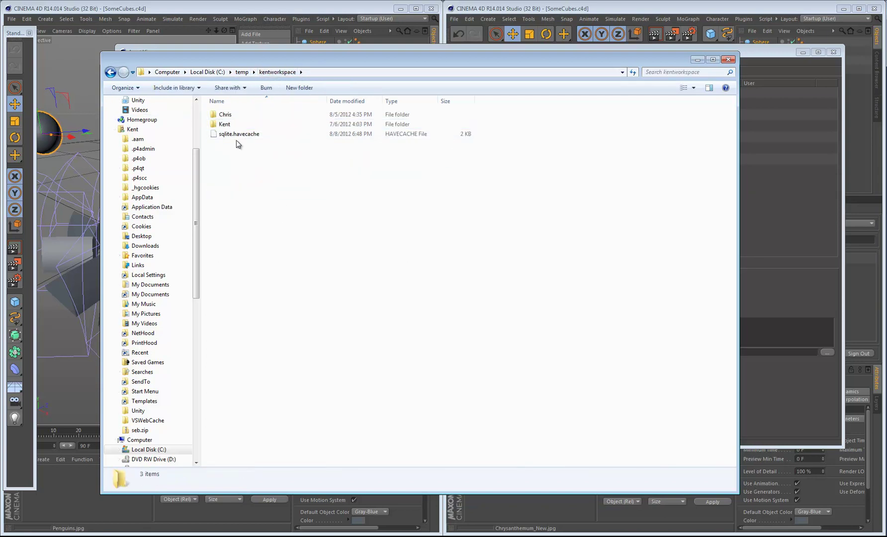
{"action": "left_click", "coordinate": [236, 135]}
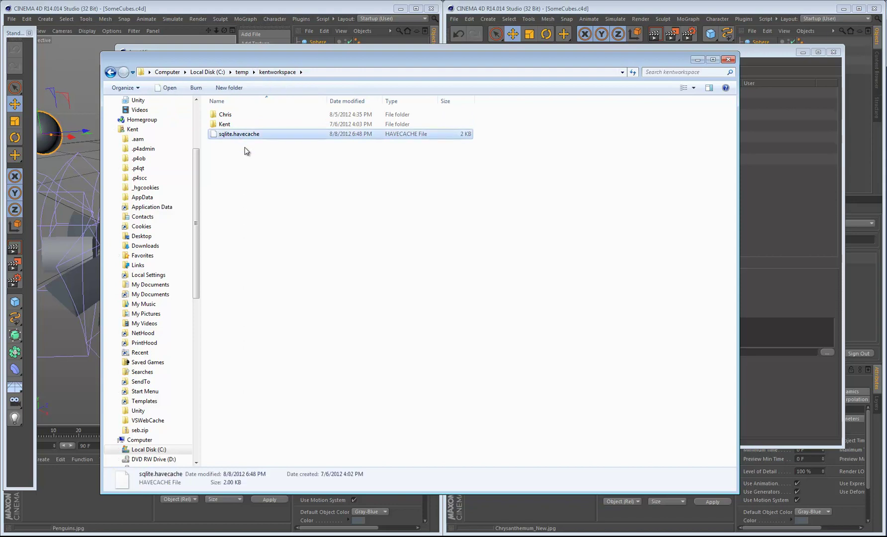
{"action": "left_click", "coordinate": [245, 150]}
{"action": "left_click", "coordinate": [241, 133]}
{"action": "left_click", "coordinate": [267, 151]}
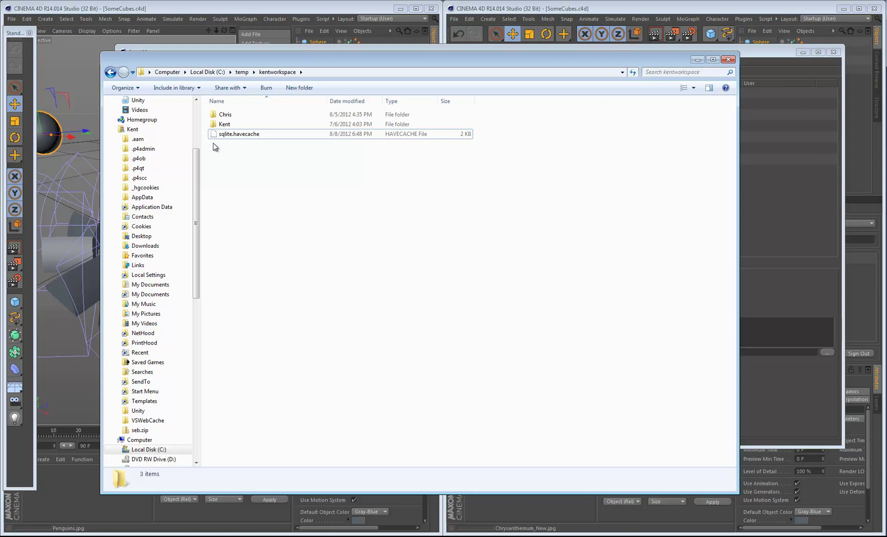
Inspect landscape.c4d in the Asset folder of the other member's project and close the Explorer window
{"action": "double_click", "coordinate": [224, 115]}
{"action": "double_click", "coordinate": [226, 116]}
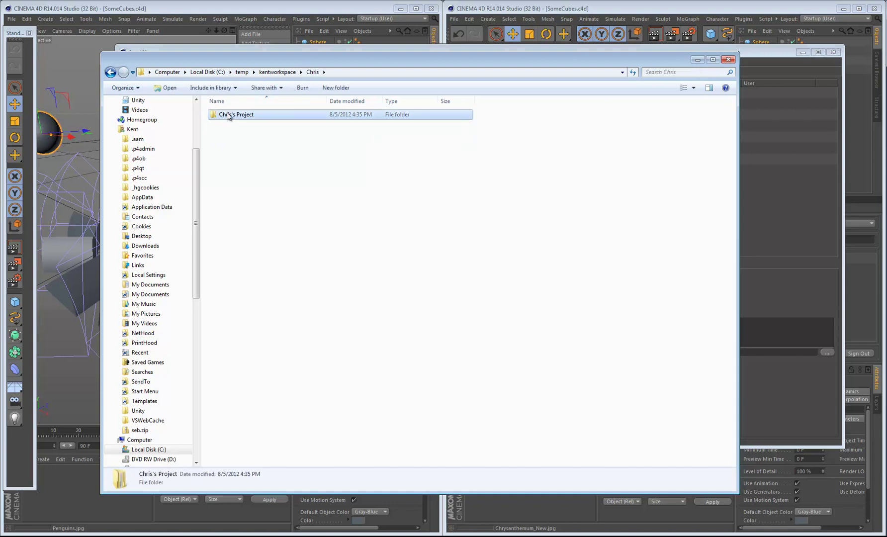
{"action": "double_click", "coordinate": [219, 116]}
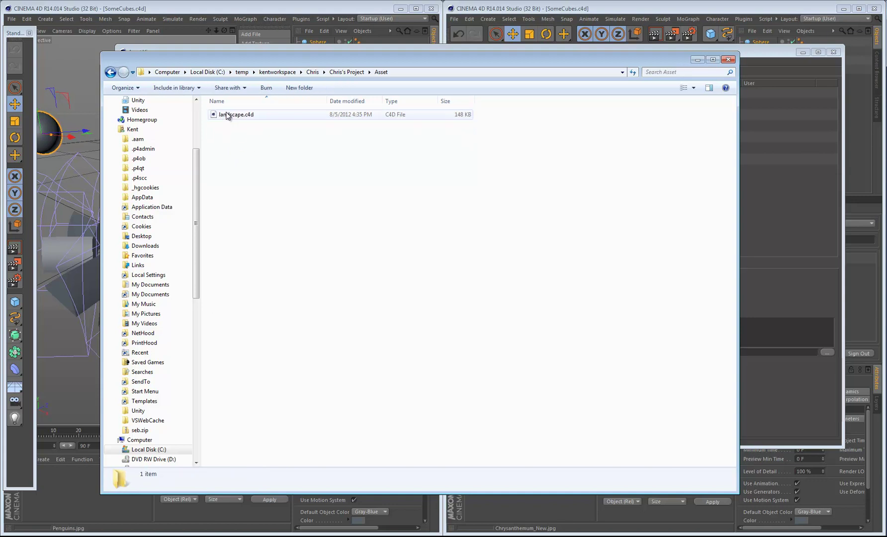
{"action": "left_click", "coordinate": [228, 115]}
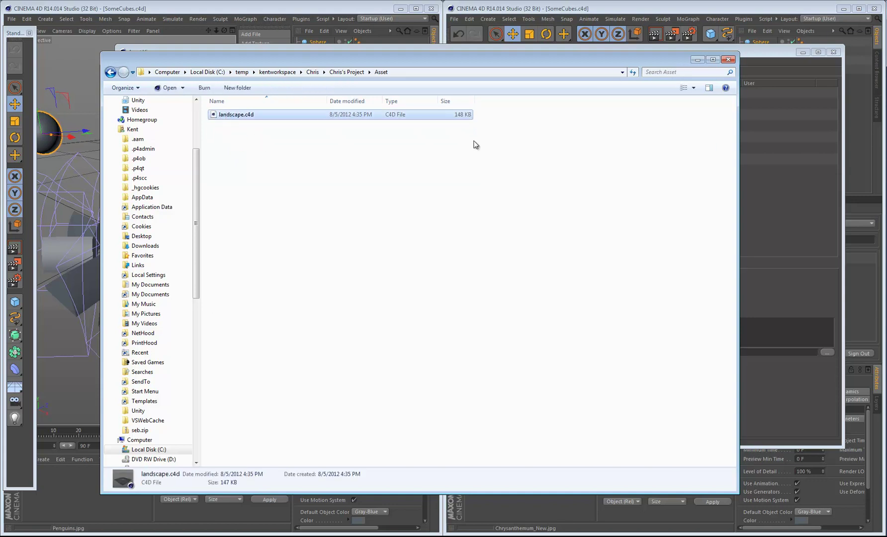
{"action": "left_click", "coordinate": [729, 59]}
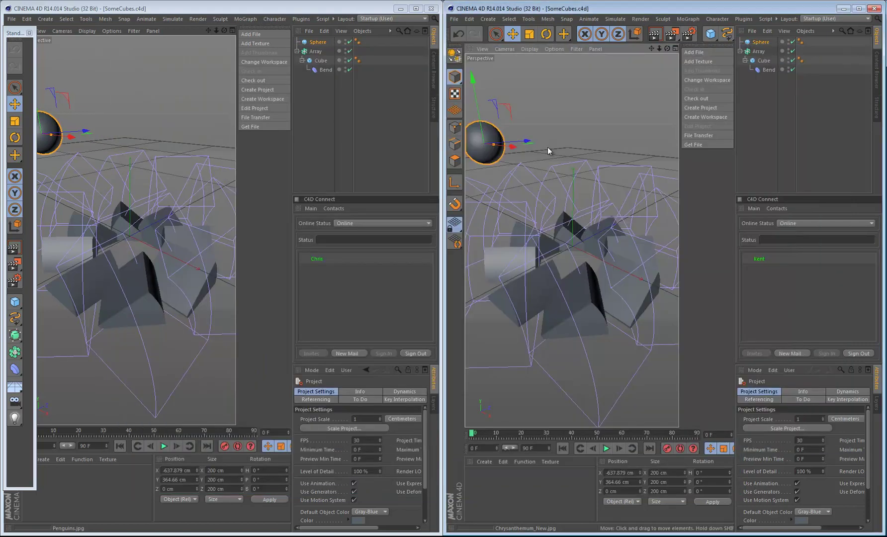